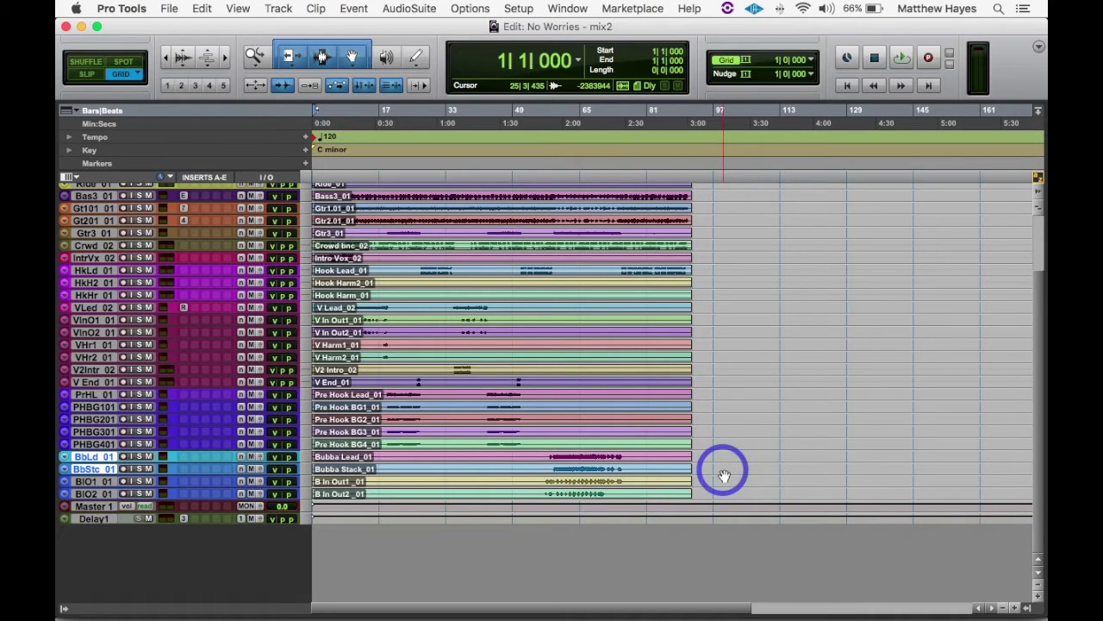
Open the VocALign Project AudioSuite plug-in.
left_click(406, 8)
mouse_move(440, 161)
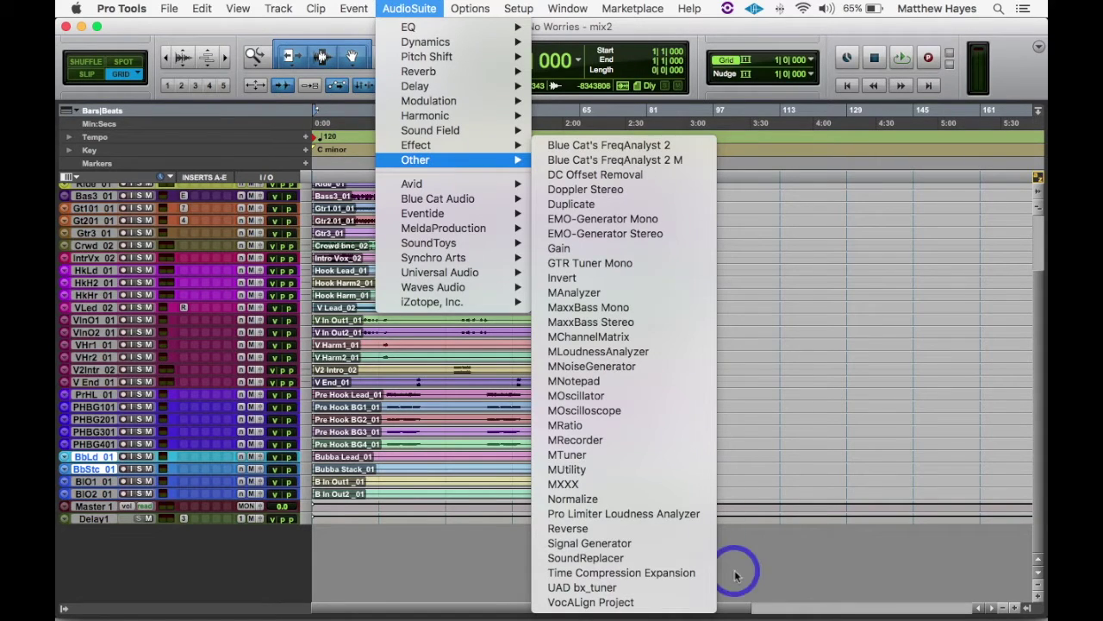
left_click(665, 605)
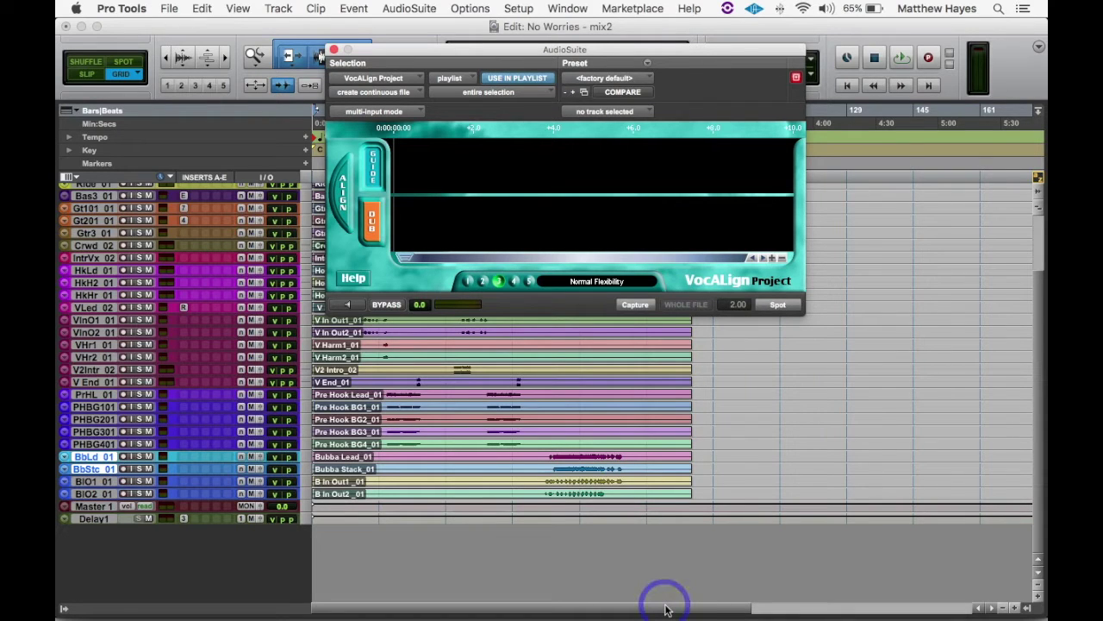
Switch to Safari and review the VocALign Project 3 overview and main features on the Synchro Arts site.
key("super+Tab")
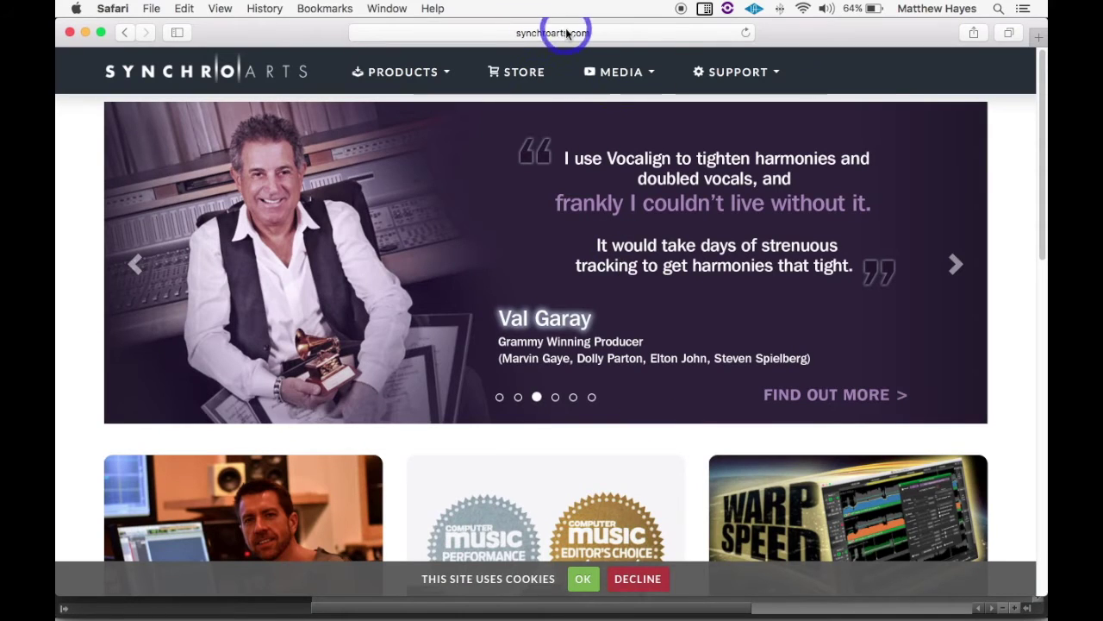
left_click(412, 69)
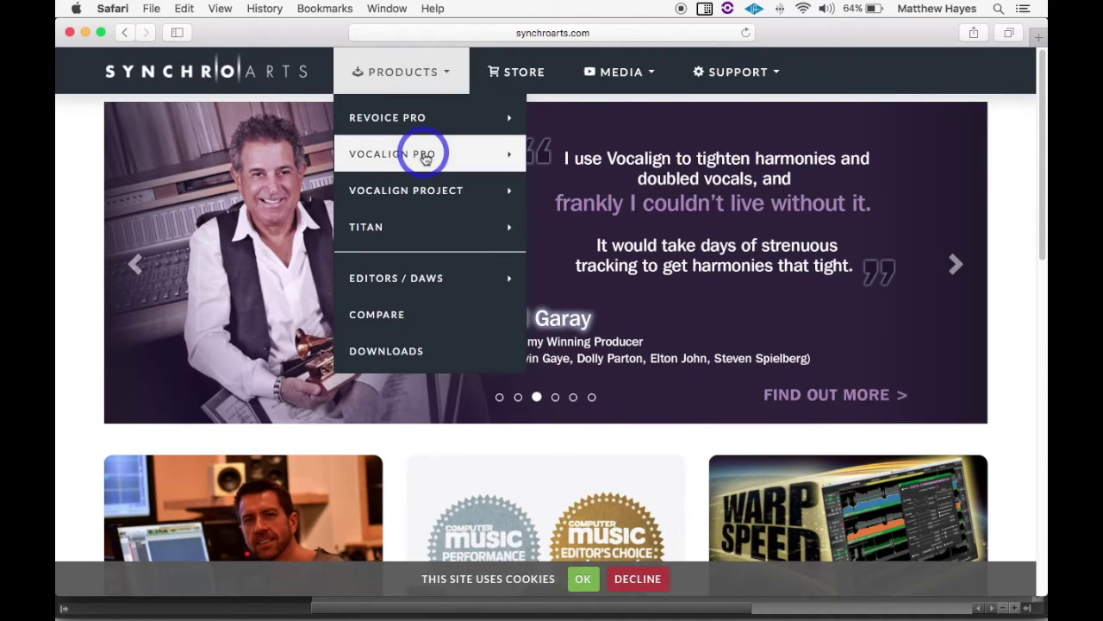
mouse_move(424, 155)
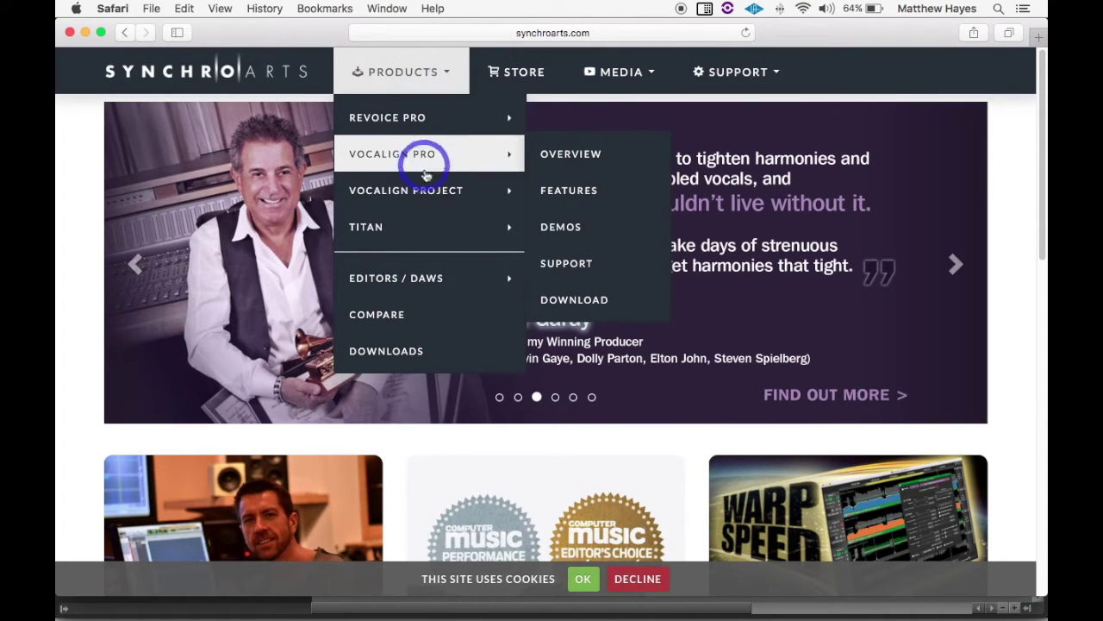
mouse_move(424, 188)
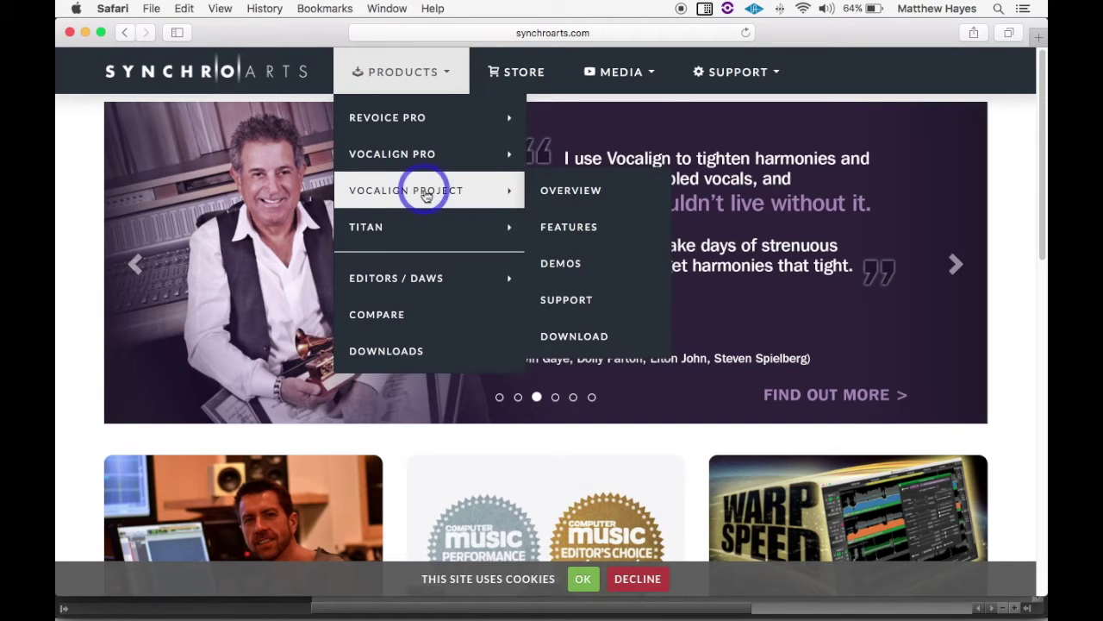
left_click(556, 191)
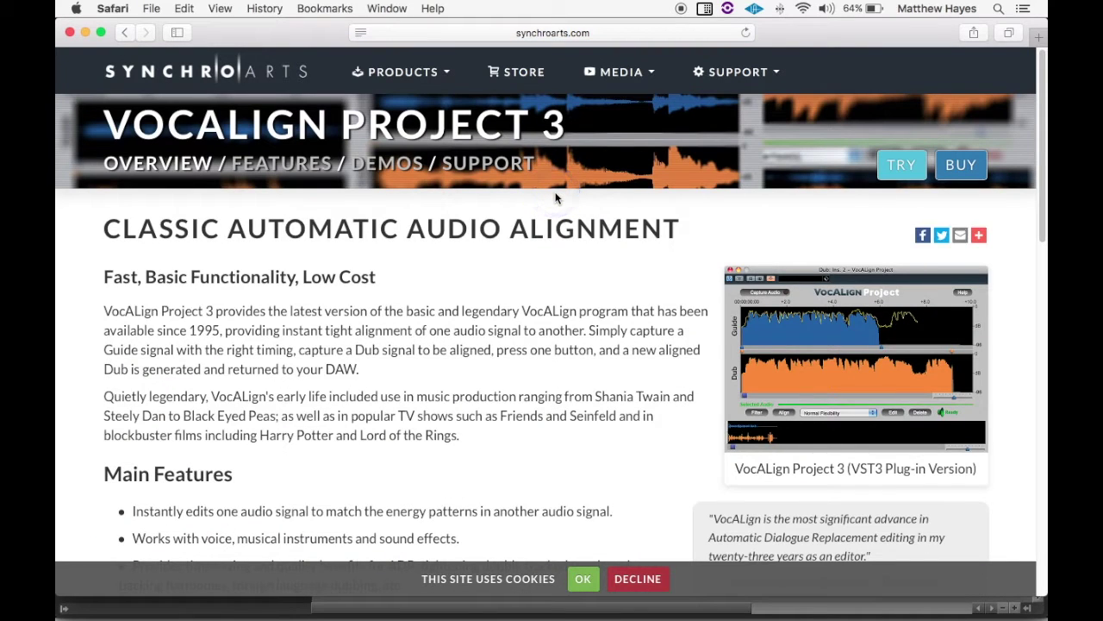
left_click(556, 198)
left_click(637, 264)
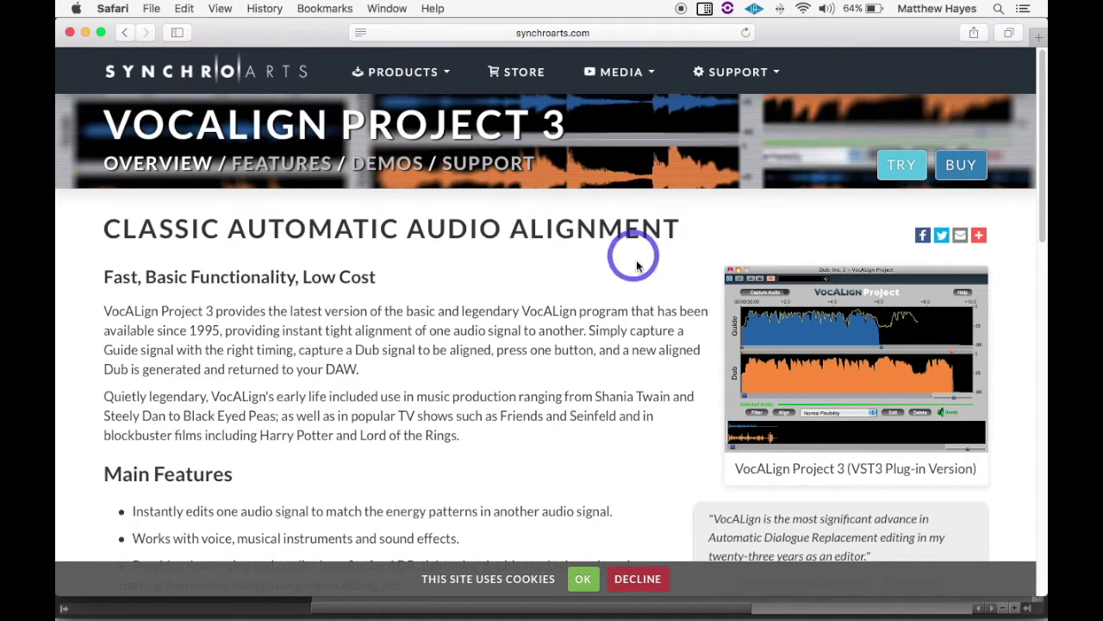
scroll(561, 305, "down", 2)
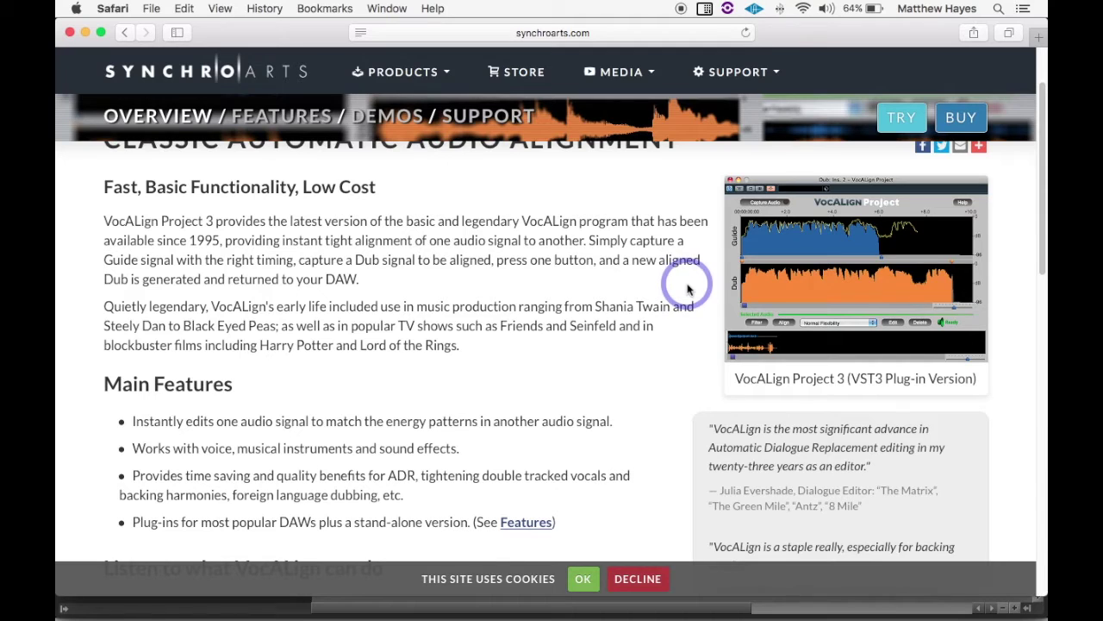
Switch back to Pro Tools and enlarge the heights of the selected Bubba Lead, Bubba Stack and Bubba In Out tracks.
key("super+Tab")
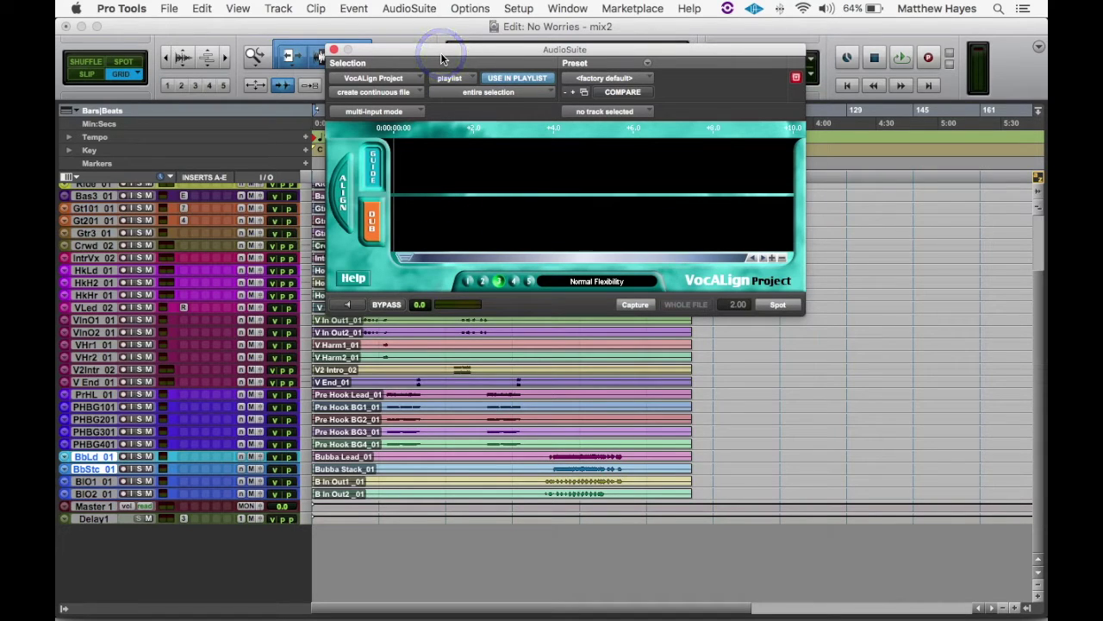
left_click(95, 493, "shift")
key("ctrl+Up")
key("ctrl+Up")
key("ctrl+Up")
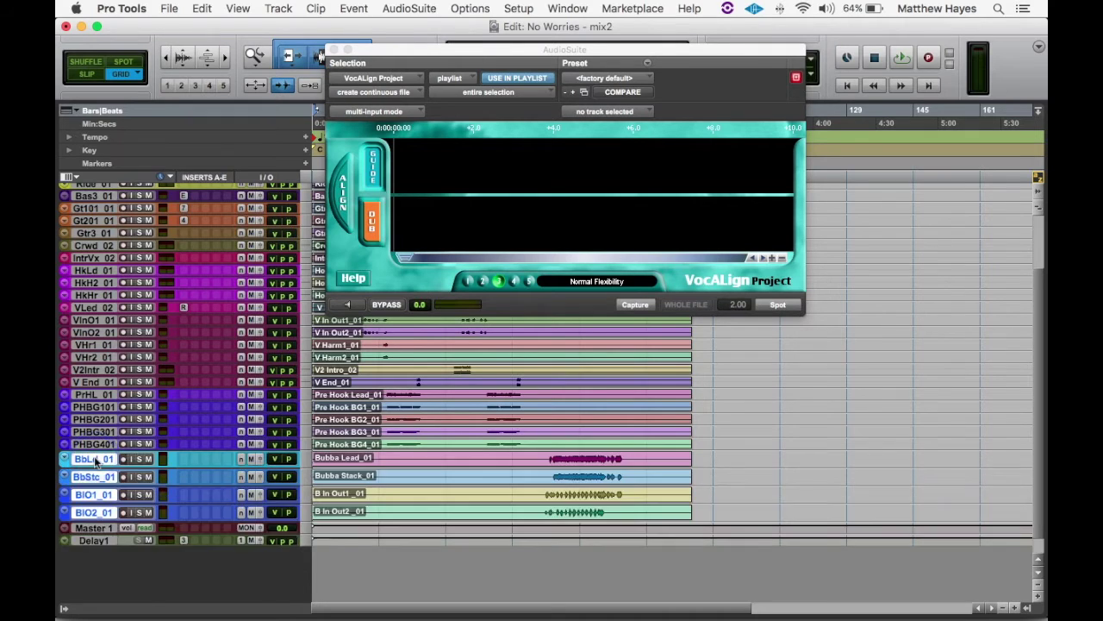
scroll(517, 493, "down", 2)
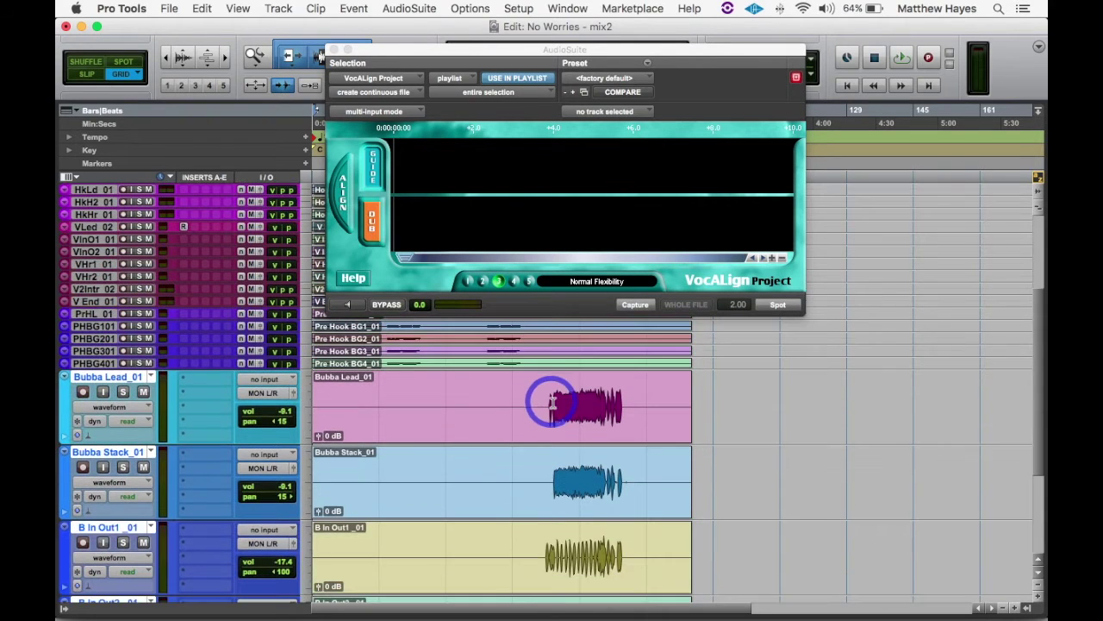
Solo the Bubba Lead and Bubba Stack tracks, with the timeline focused on the start of their vocals.
left_click(551, 401)
key("t")
key("t")
left_click(554, 400)
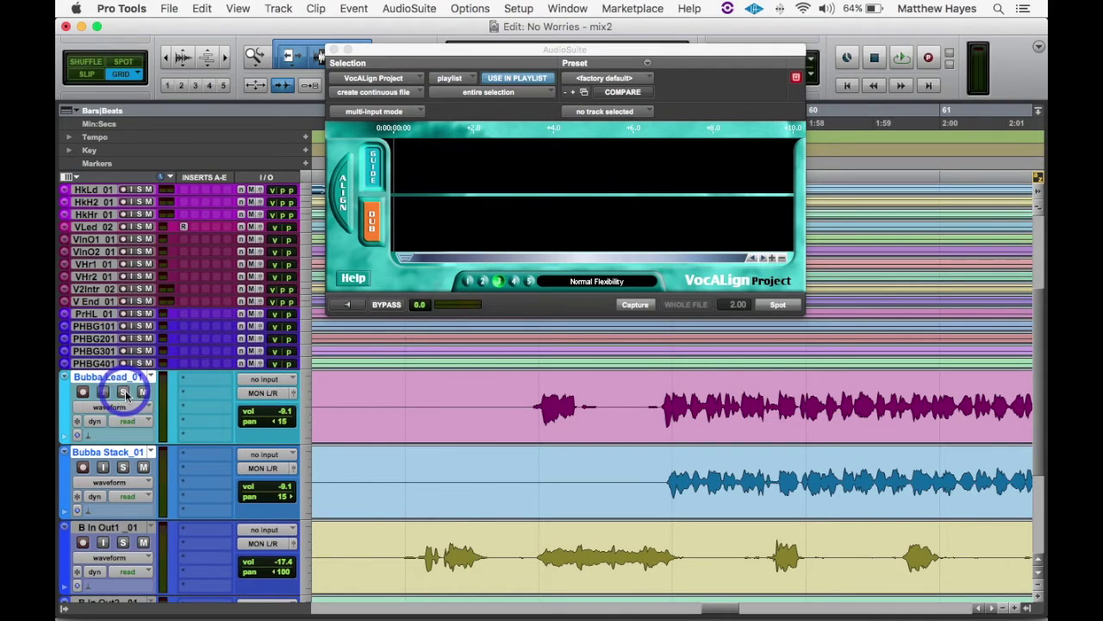
left_click(123, 392)
left_click(123, 466)
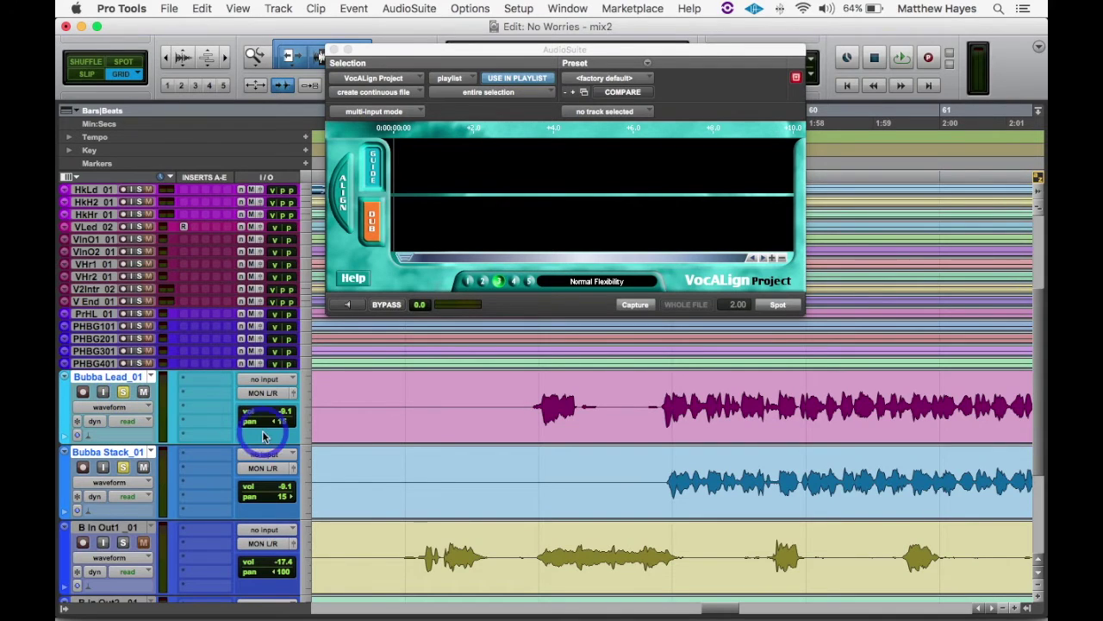
Play the soloed Bubba Lead and Bubba Stack vocals from their start to compare their timing, and stop playback.
left_click(640, 414)
key("space")
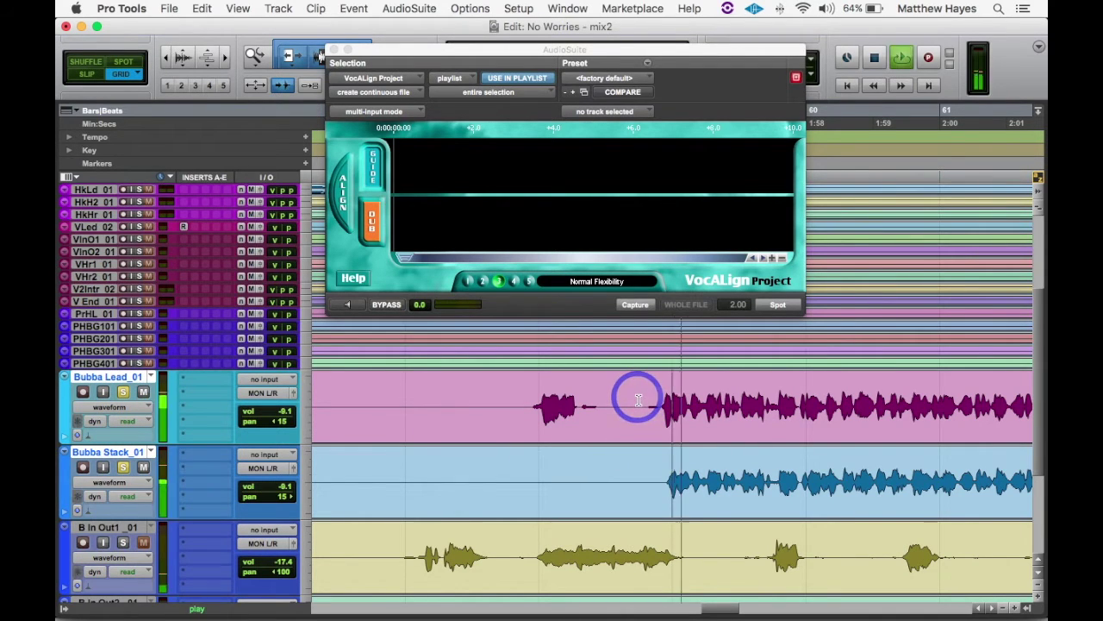
left_click(760, 433)
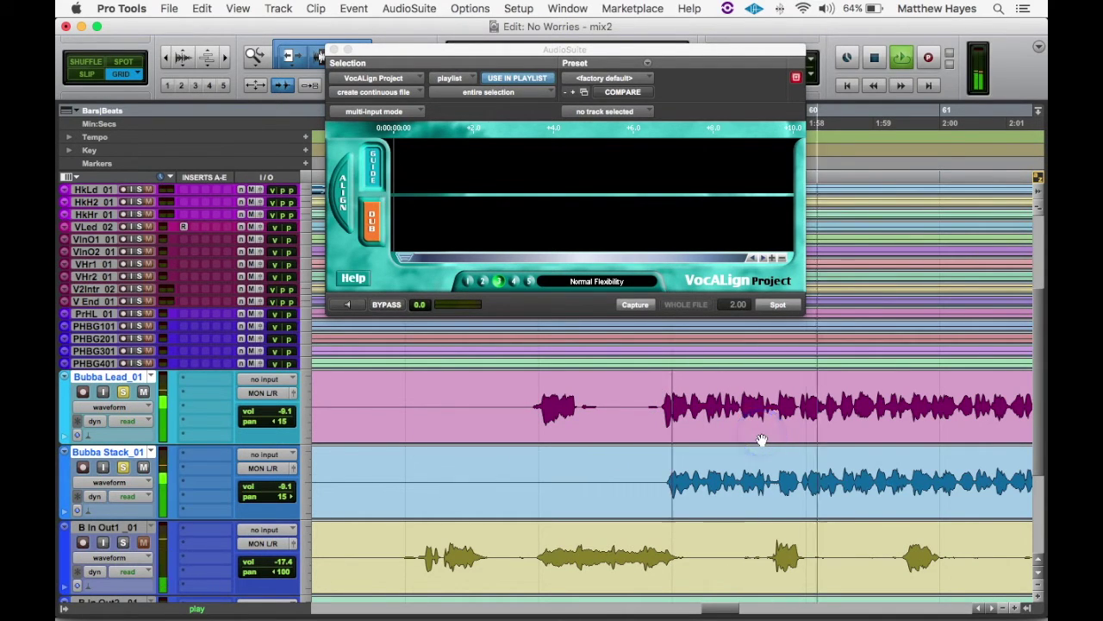
left_click(761, 438)
left_click(760, 437)
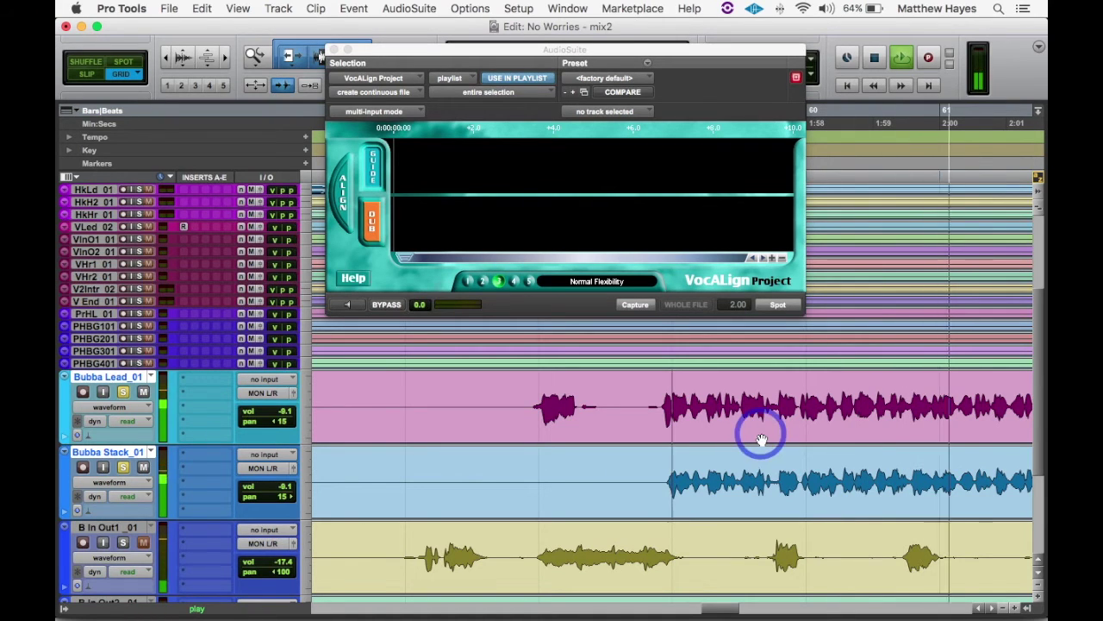
left_click(762, 439)
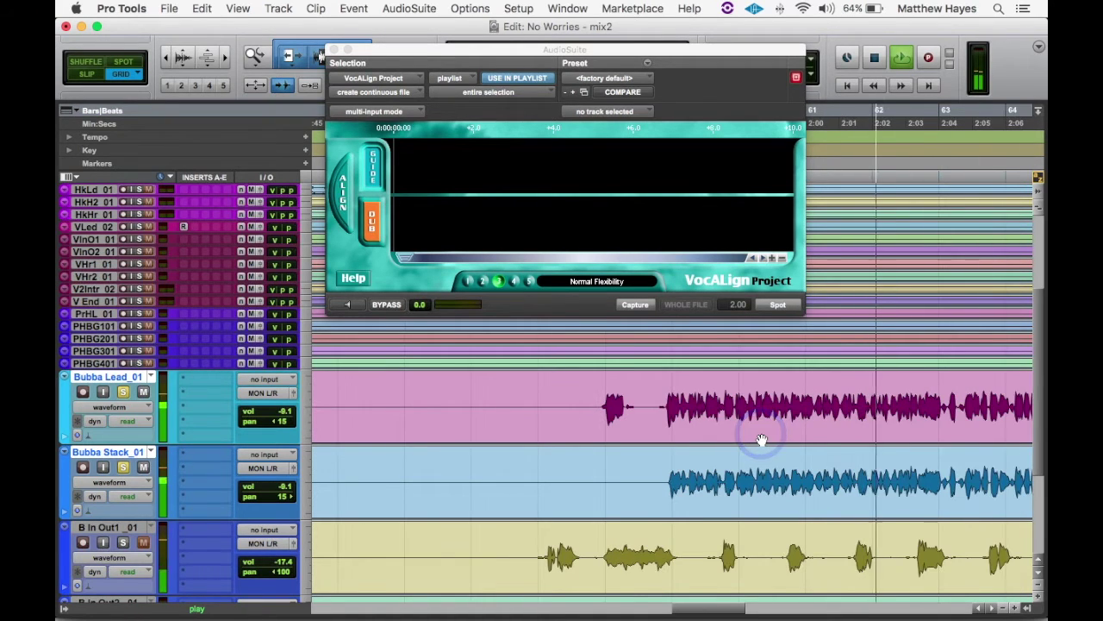
left_click(762, 440)
left_click(762, 440)
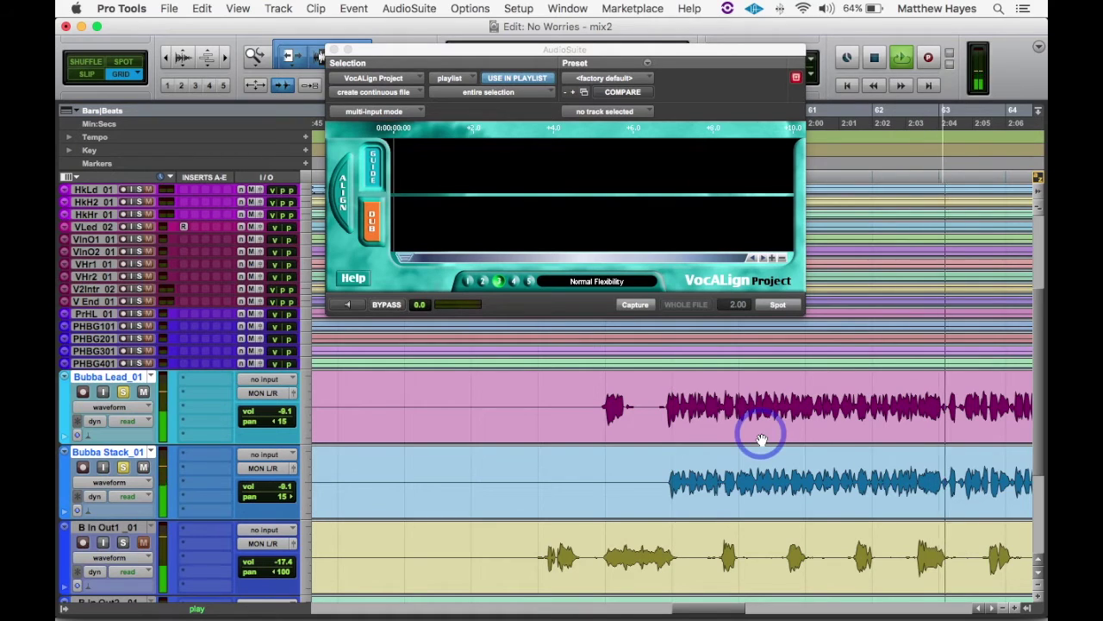
left_click(762, 439)
left_click(762, 439)
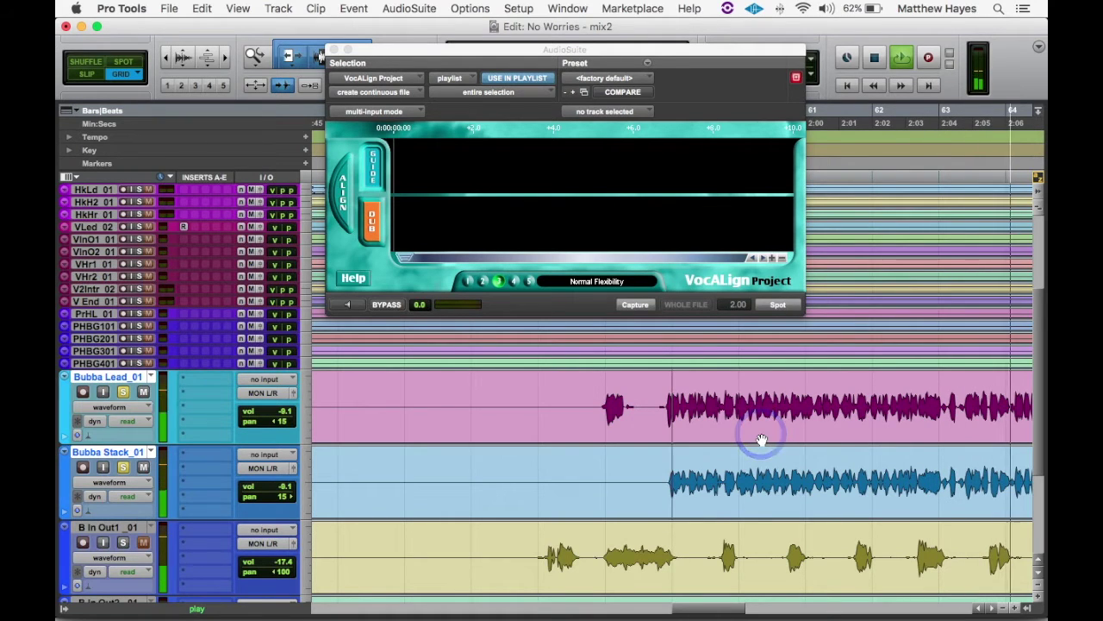
left_click(762, 440)
left_click(762, 439)
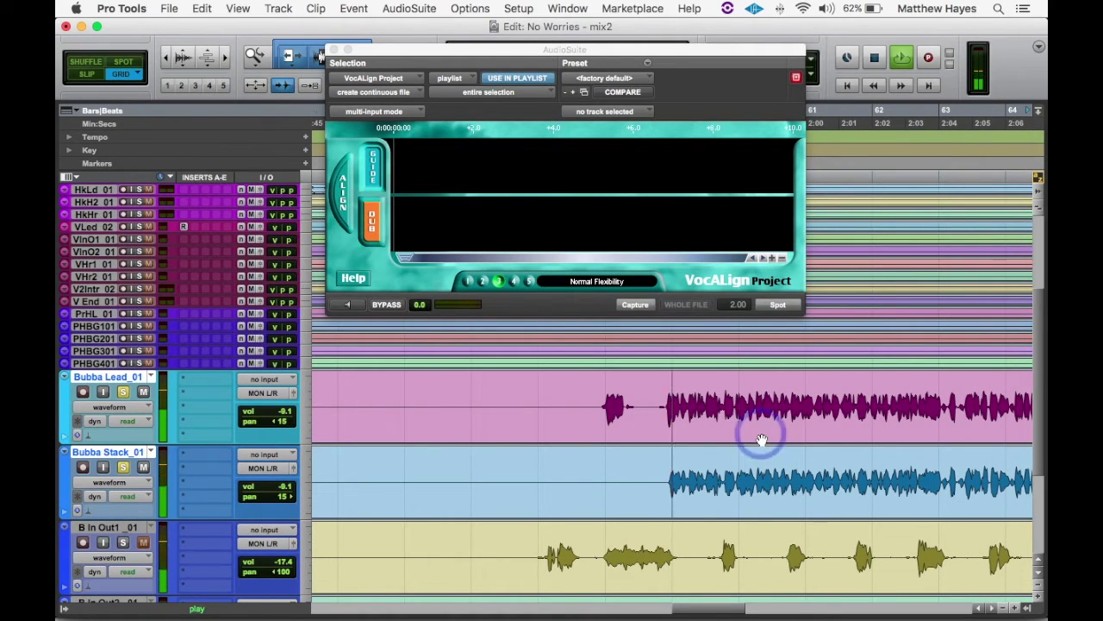
key("space")
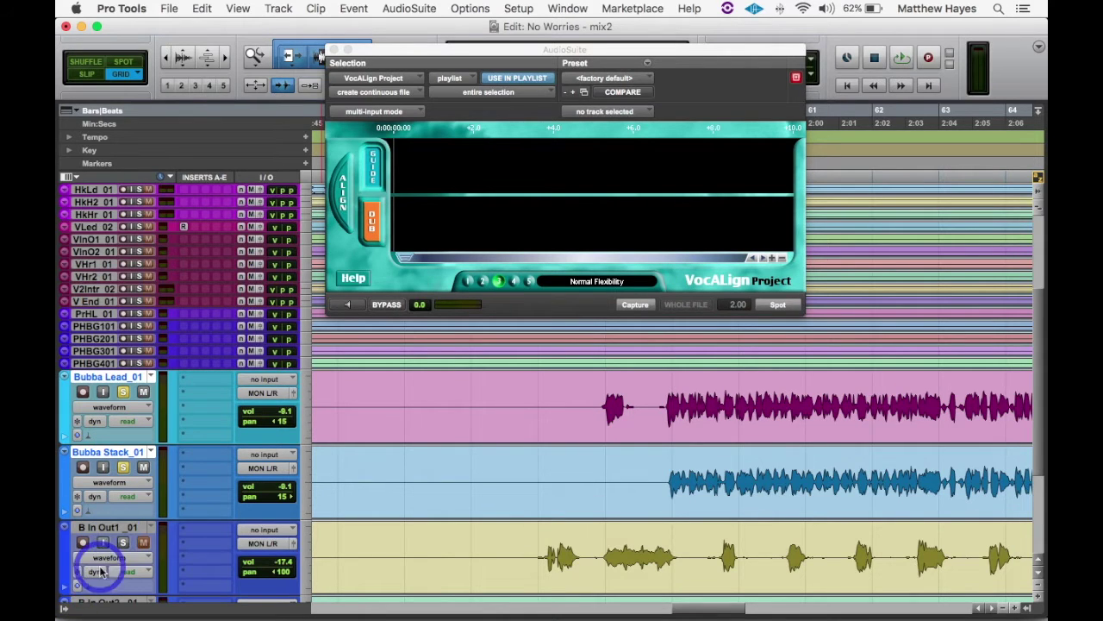
Reveal the track and group lists and disable the Bubba In Out and Bubba Lead groups.
left_click(66, 607)
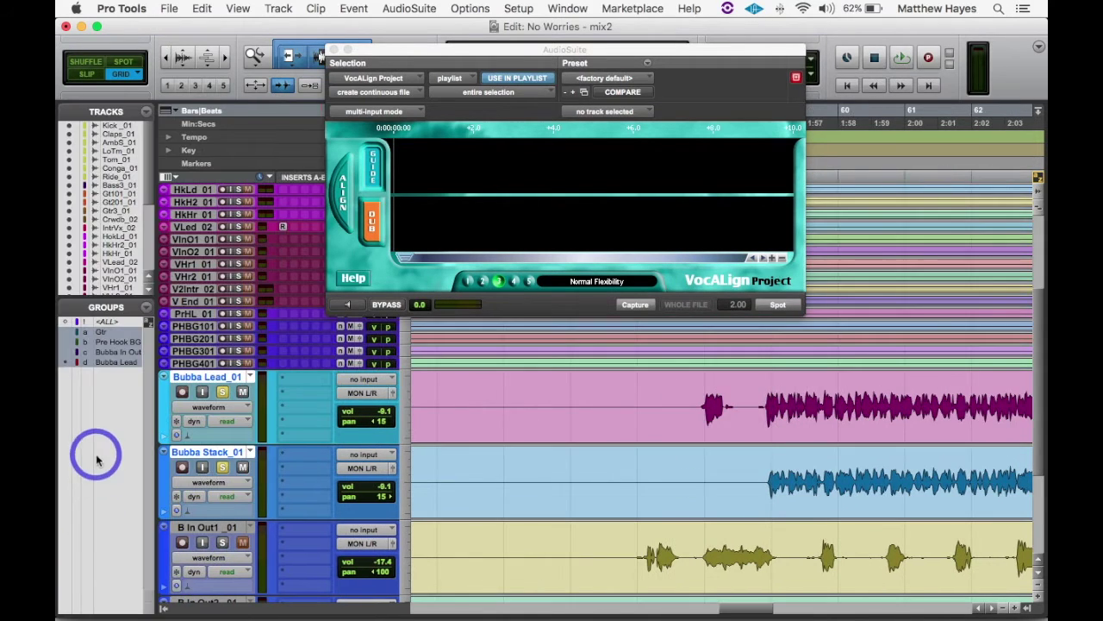
left_click(109, 354)
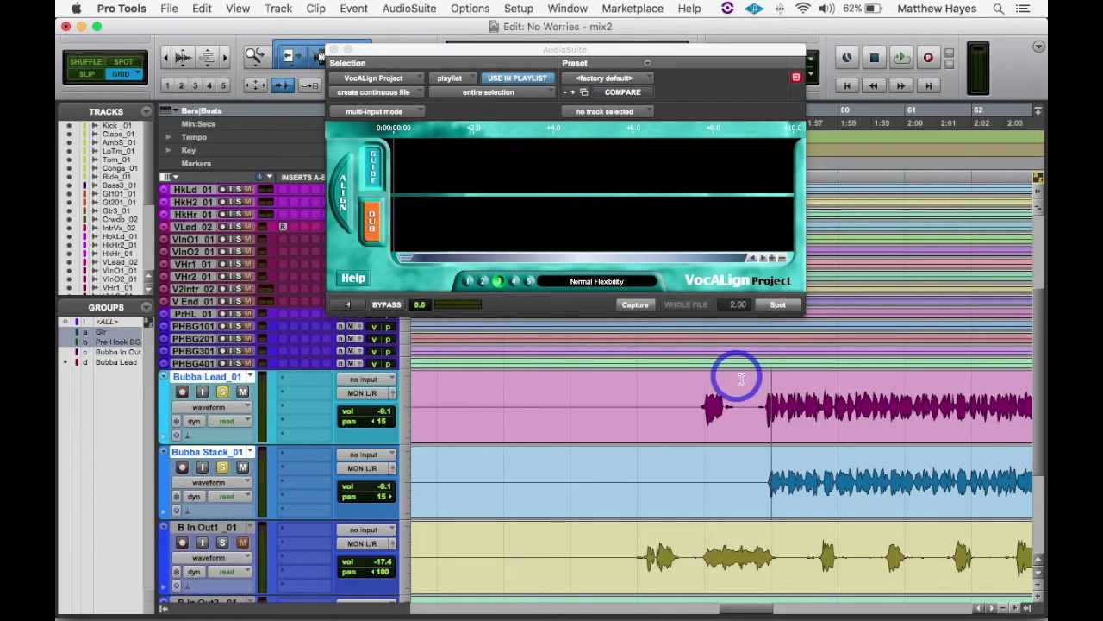
left_click(112, 363)
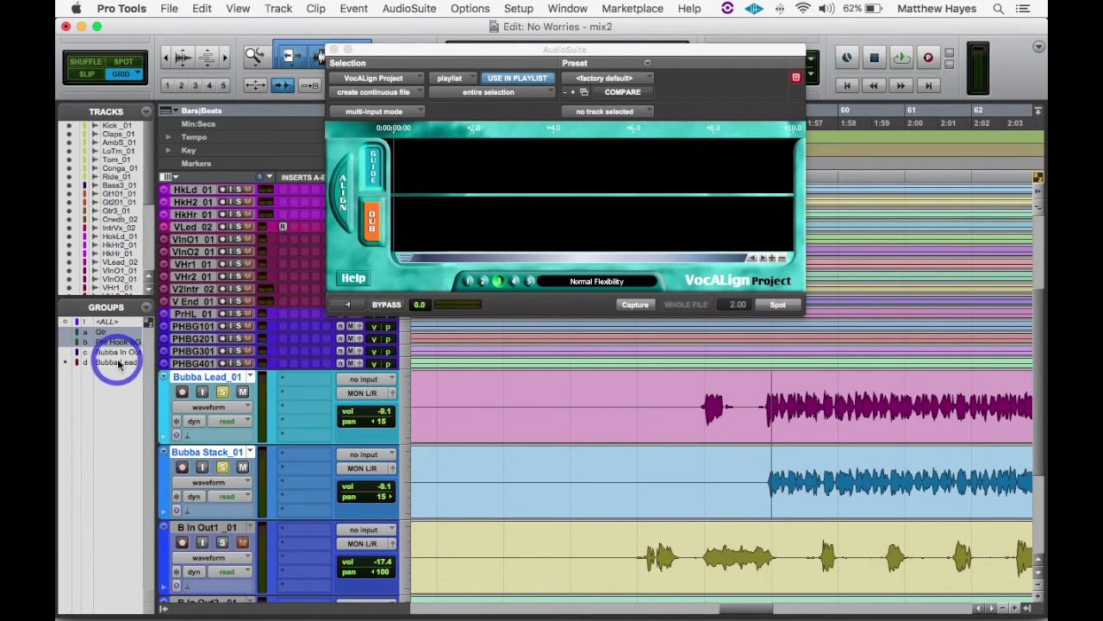
Switch the edit mode to Slip.
left_click(633, 406)
left_click_drag(634, 406, 755, 399)
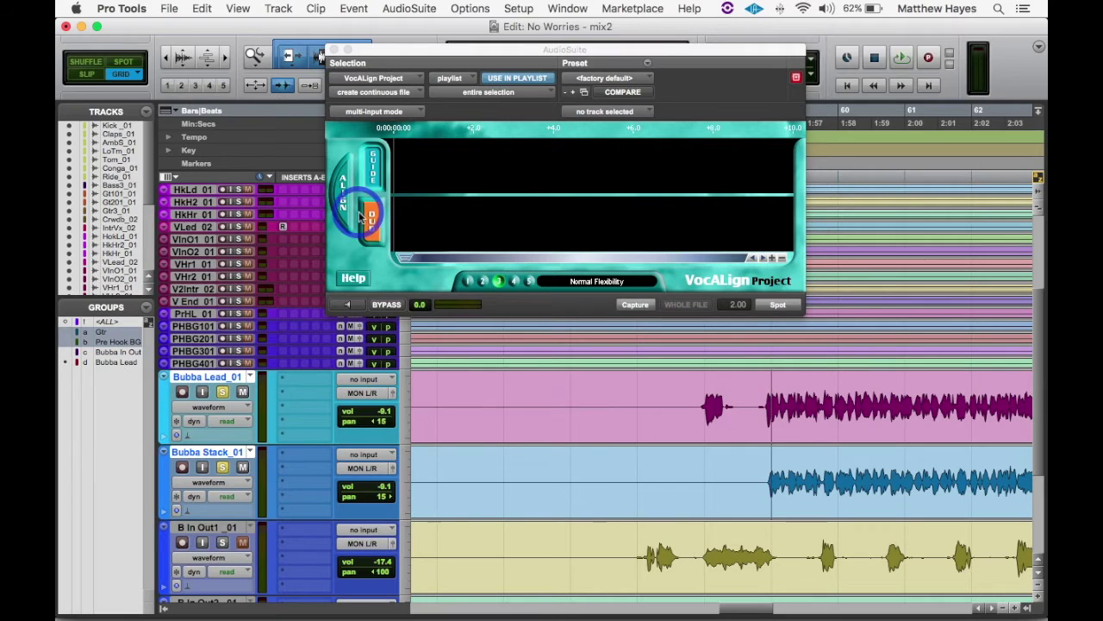
left_click(88, 75)
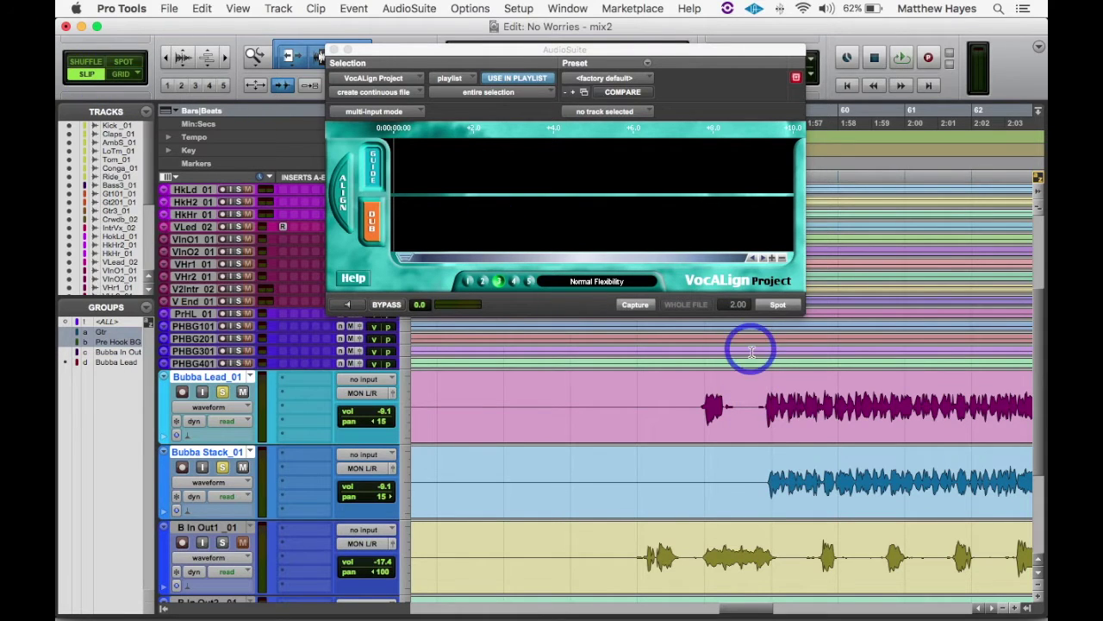
Split the Bubba Lead and Bubba Stack clips at the same point, just before their doubled vocals begin near bar 59.
left_click(756, 400)
key("t")
key("t")
key("t")
key("t")
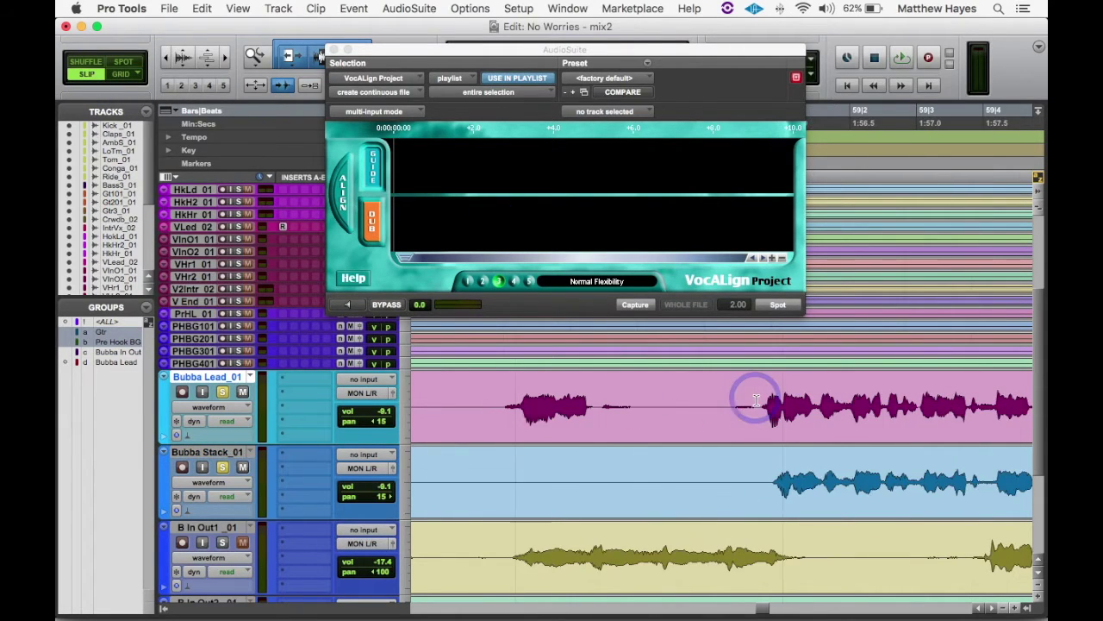
left_click(756, 399)
left_click(871, 390)
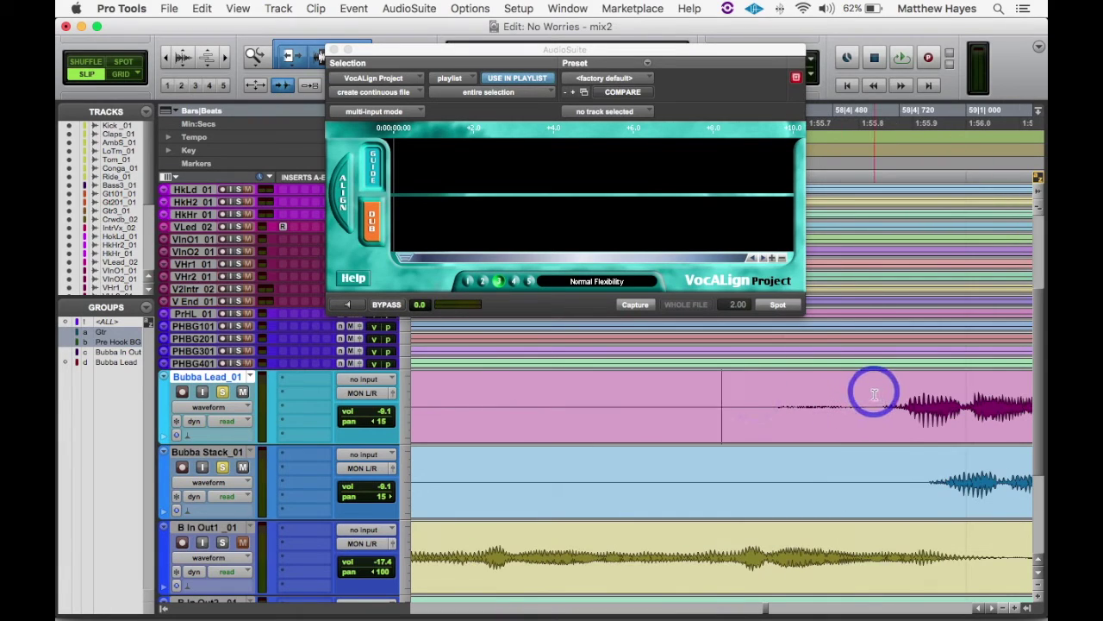
left_click(871, 462)
left_click(874, 467, "shift")
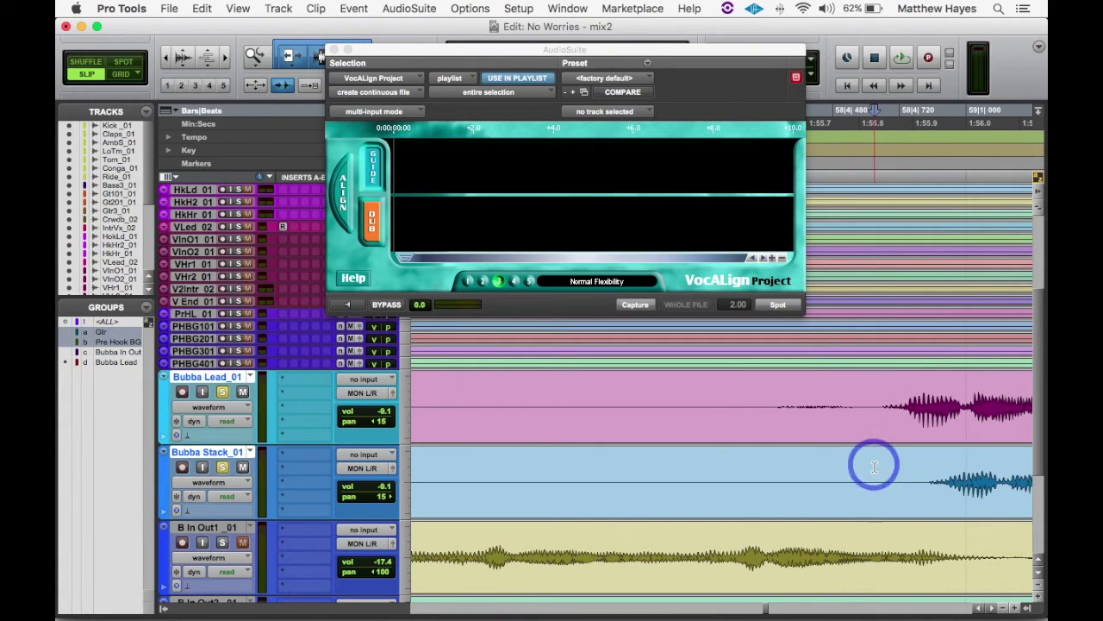
key("super+e")
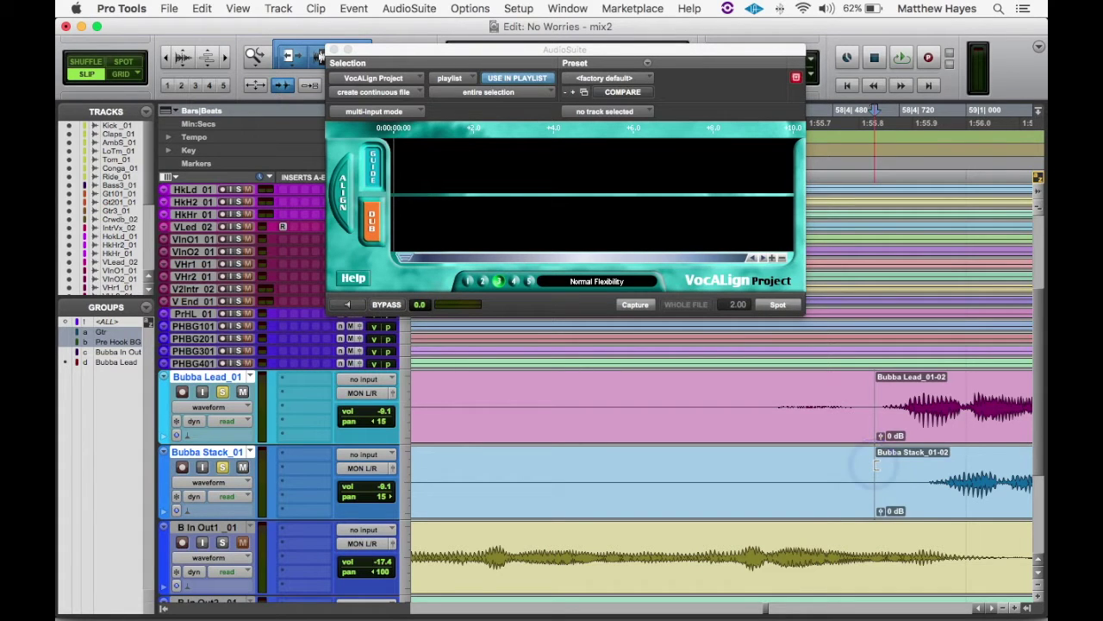
Start playback and split the Bubba Lead and Bubba Stack clips at the same point, in the gap just before their final phrase.
key("r")
key("r")
key("r")
key("r")
key("r")
key("r")
key("r")
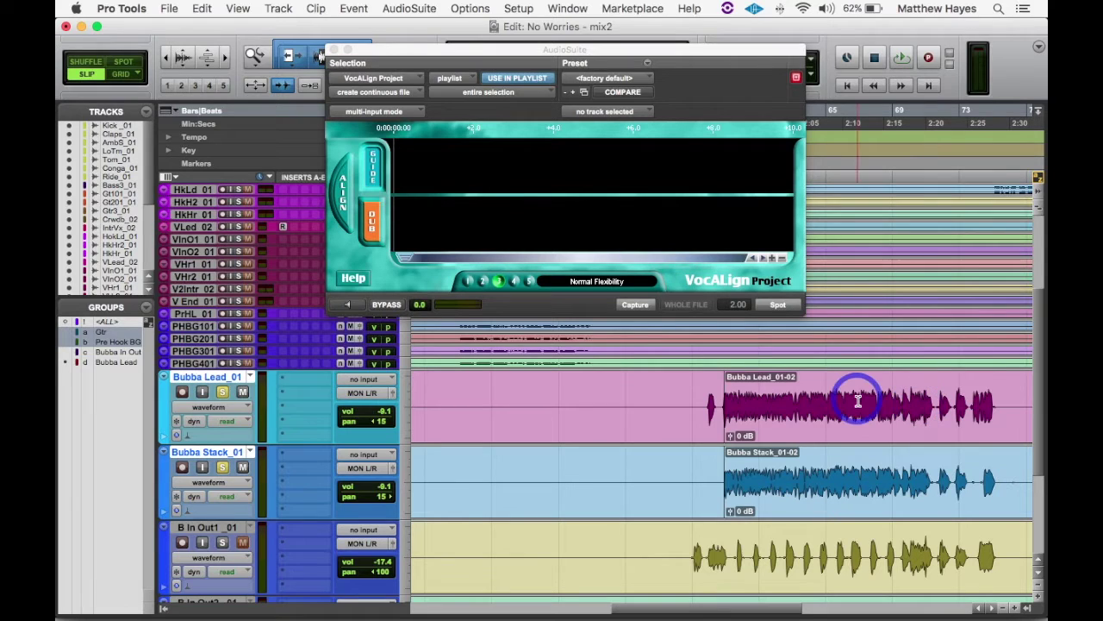
key("space")
left_click(957, 399)
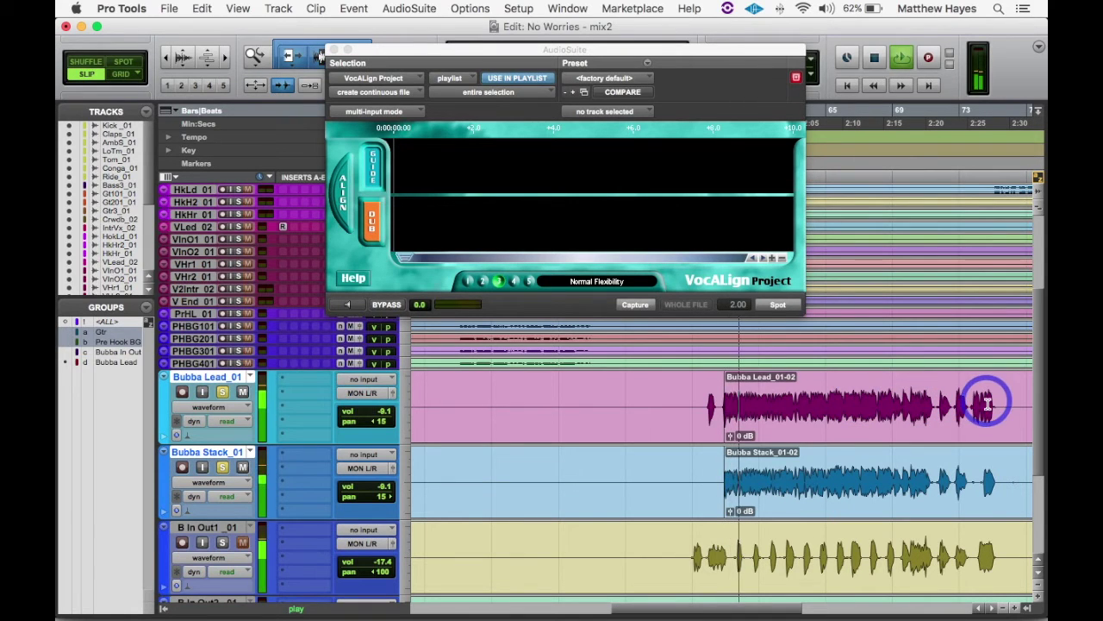
left_click(988, 404)
key("t")
key("t")
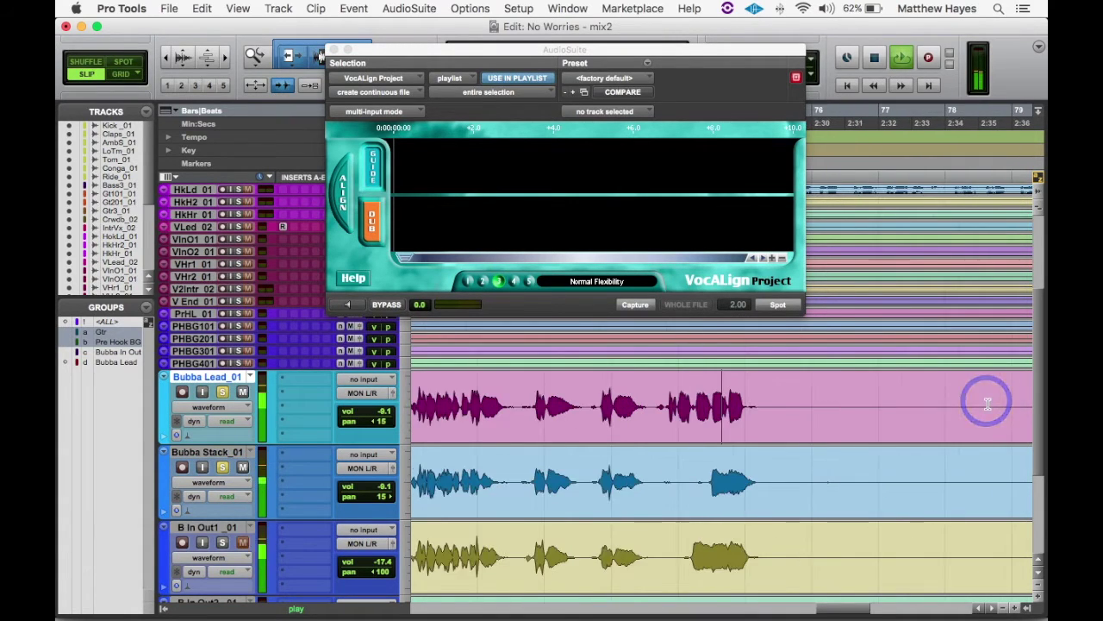
left_click(630, 403)
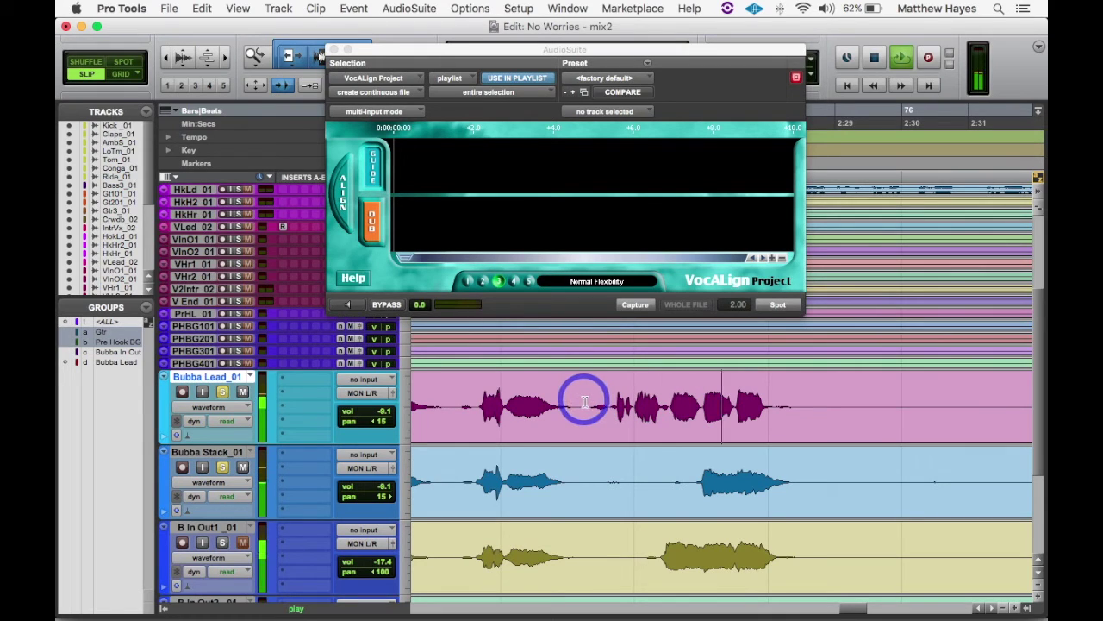
left_click(584, 462, "shift")
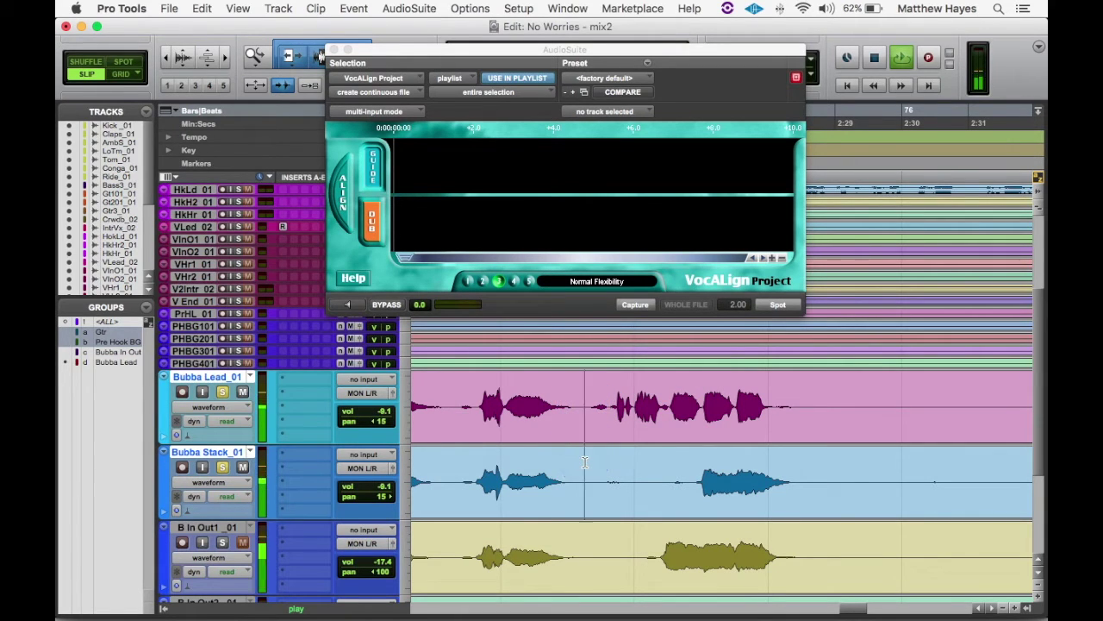
left_click(584, 463)
key("r")
key("r")
key("r")
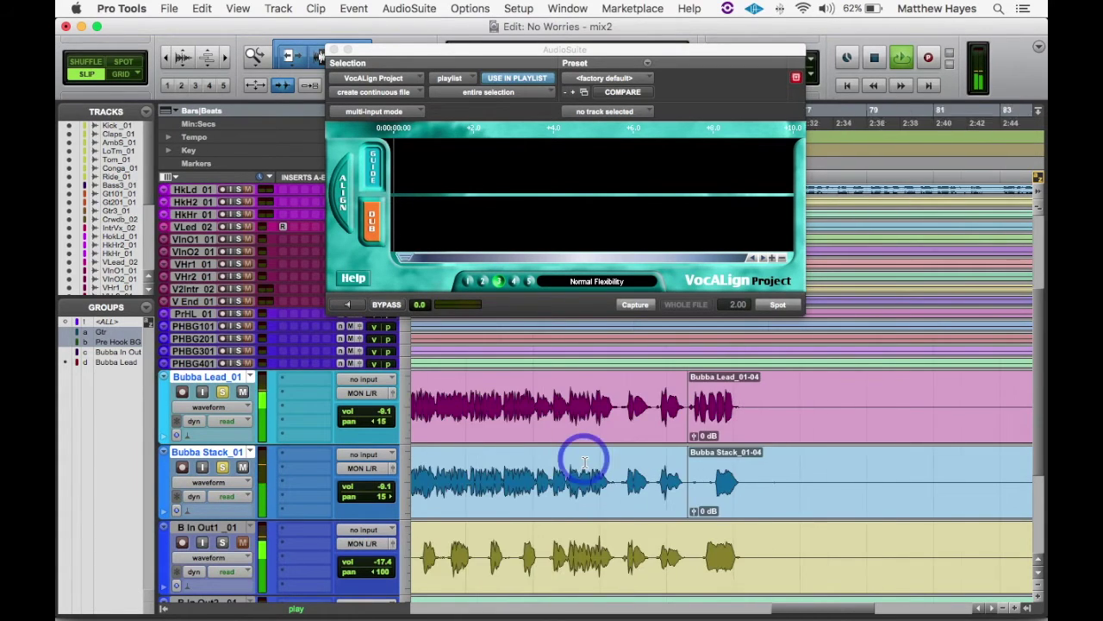
Listen to the section between the two splits on Bubba Lead and Bubba Stack to judge its timing, and stop playback.
left_click(592, 438)
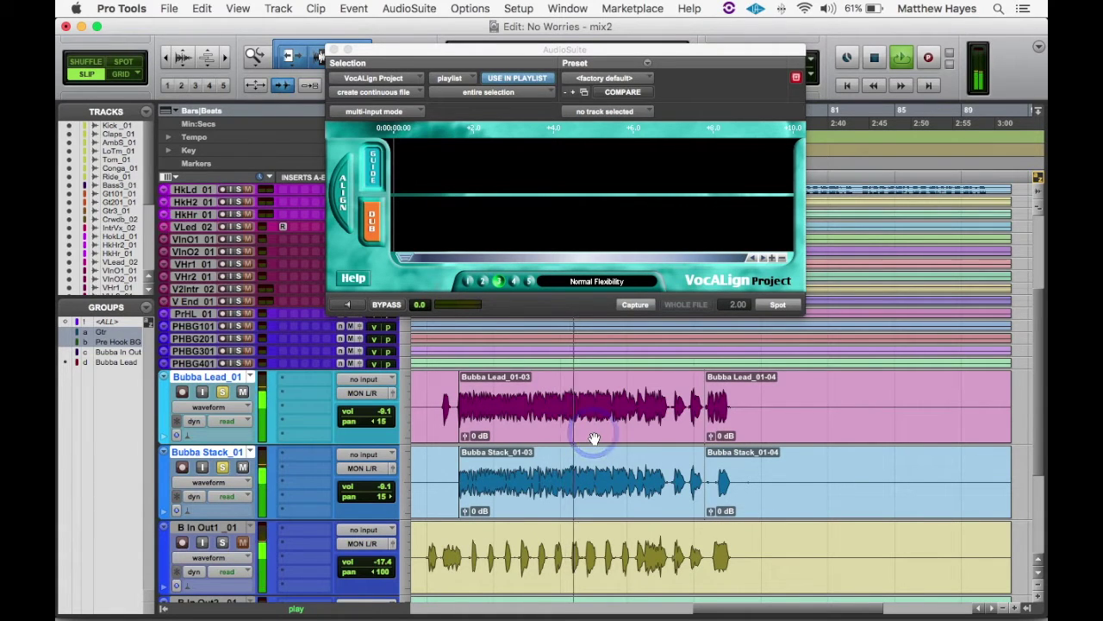
left_click(594, 438)
left_click(594, 438)
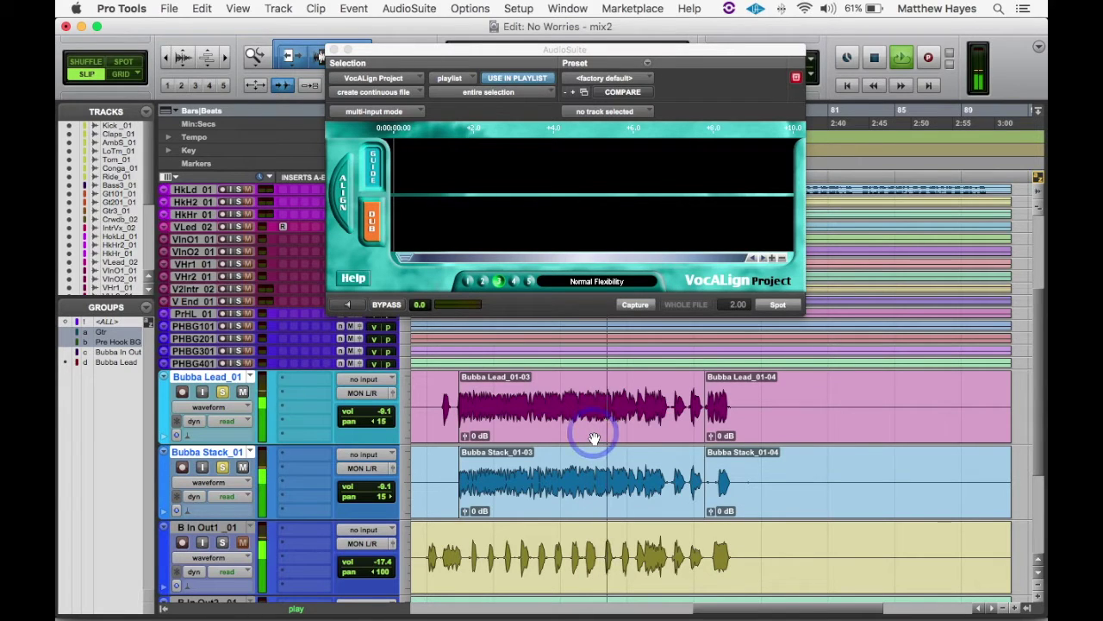
left_click(594, 438)
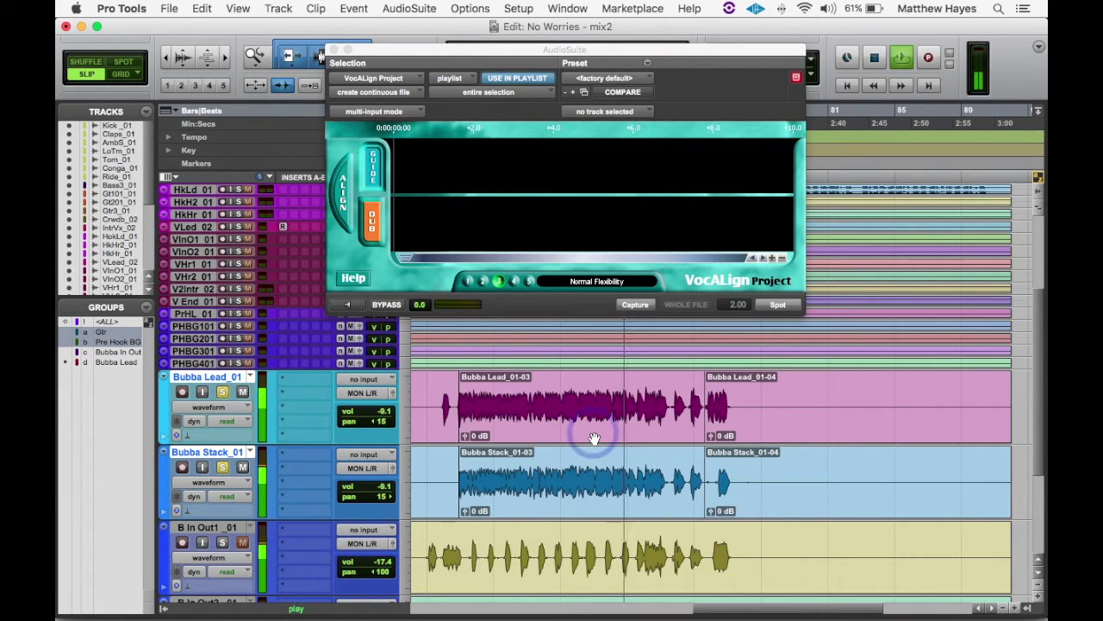
left_click(594, 438)
left_click(594, 437)
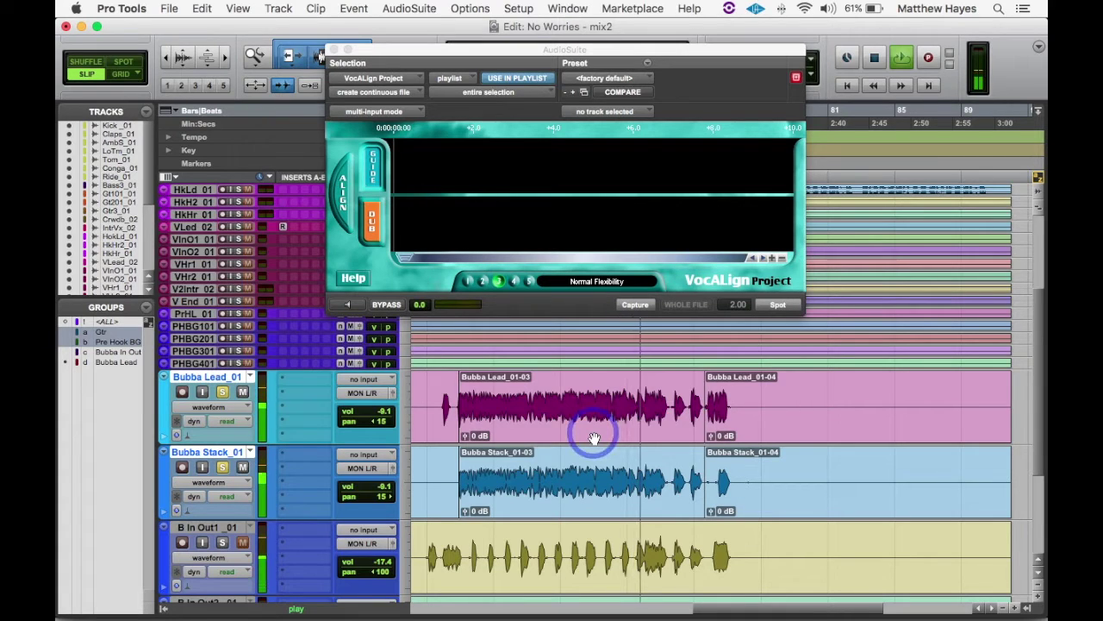
left_click(594, 438)
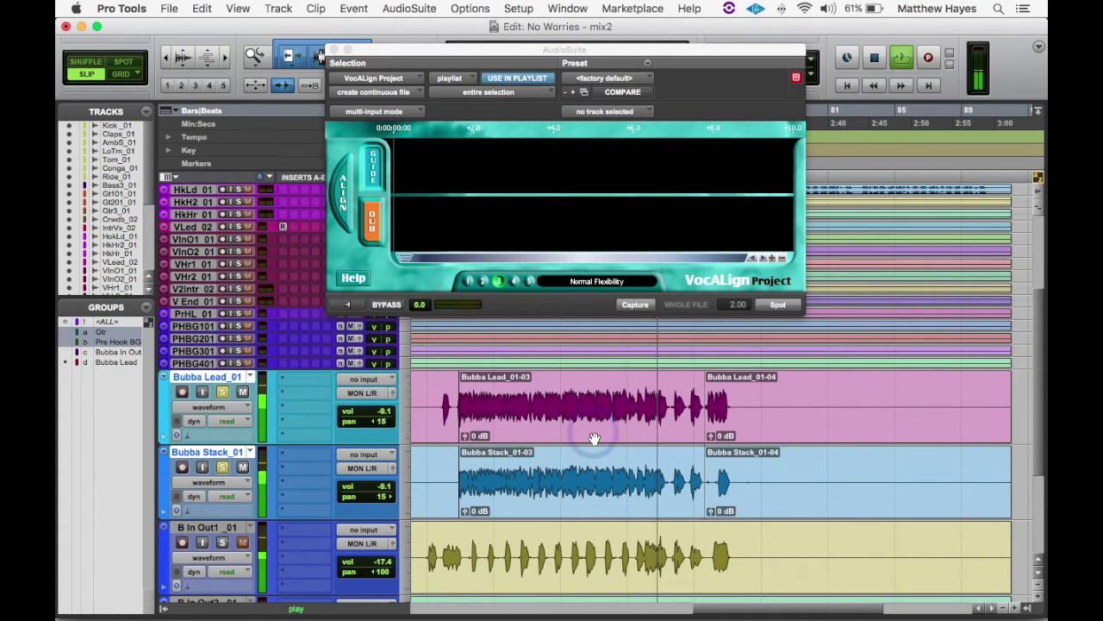
left_click(594, 438)
left_click(593, 438)
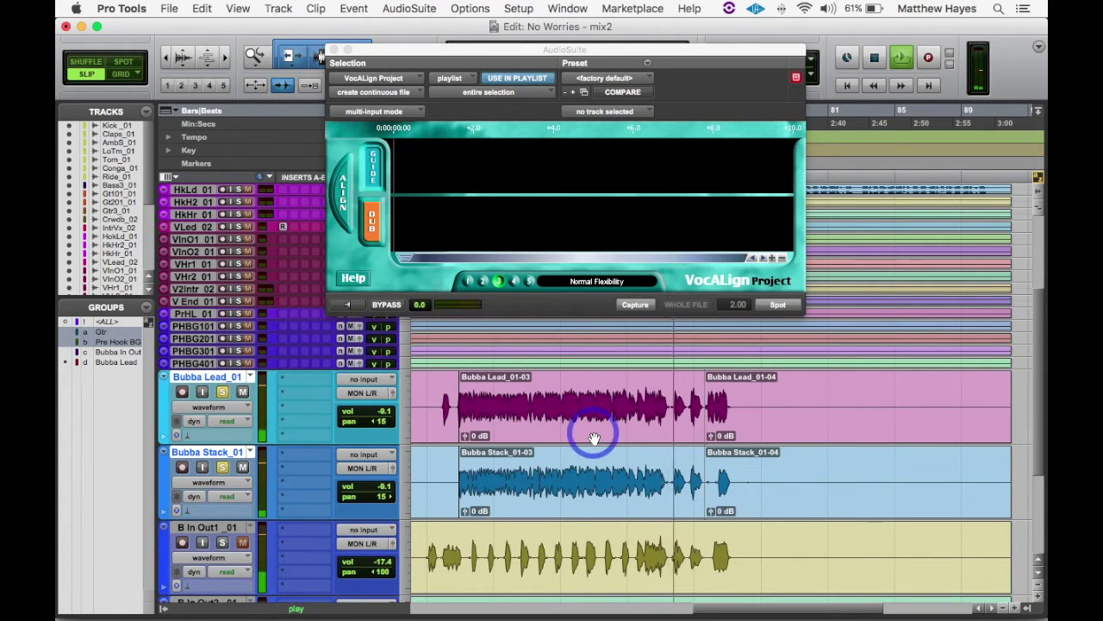
left_click(594, 438)
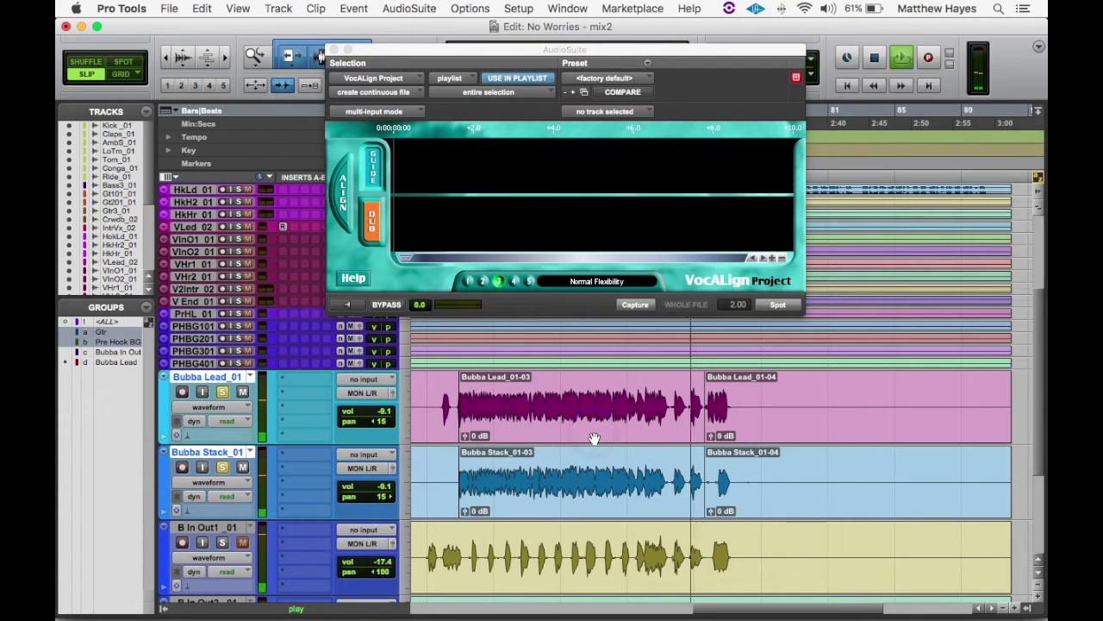
left_click(594, 438)
key("space")
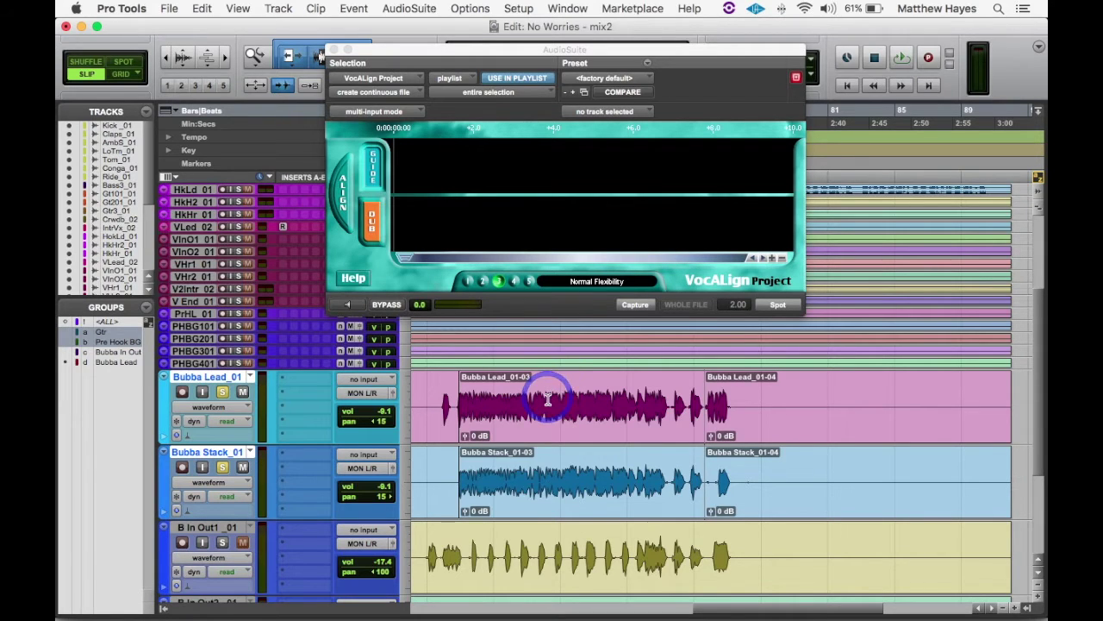
left_click(506, 321)
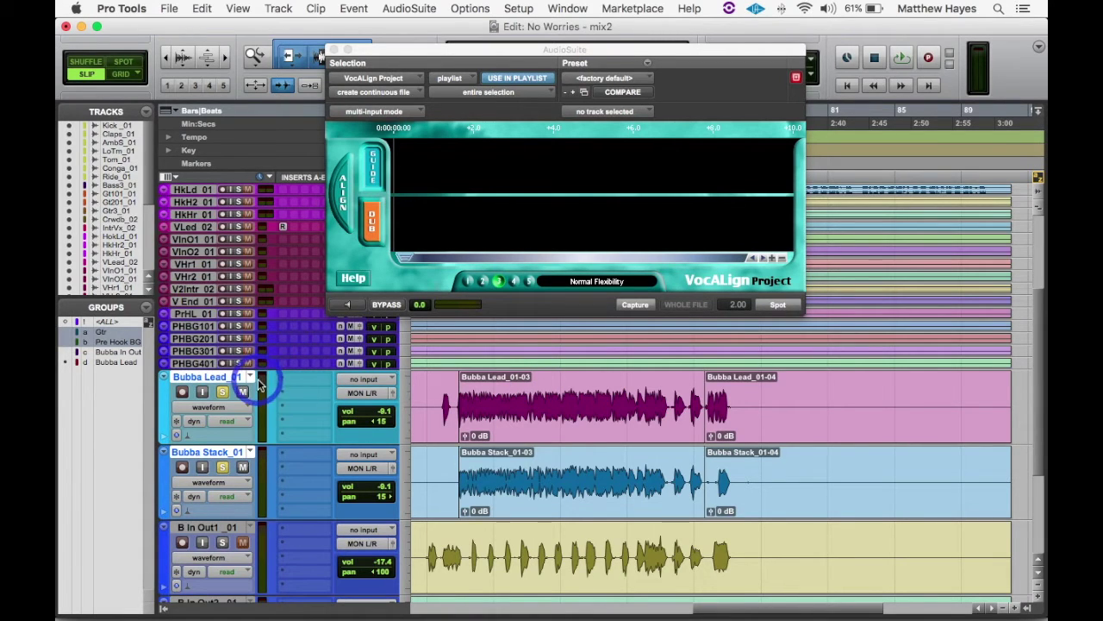
Duplicate the playlists of the Bubba Lead and Bubba Stack tracks, keeping the suggested names Bubba Lead_01.01 and Bubba Stack_01.01.
left_click(250, 378)
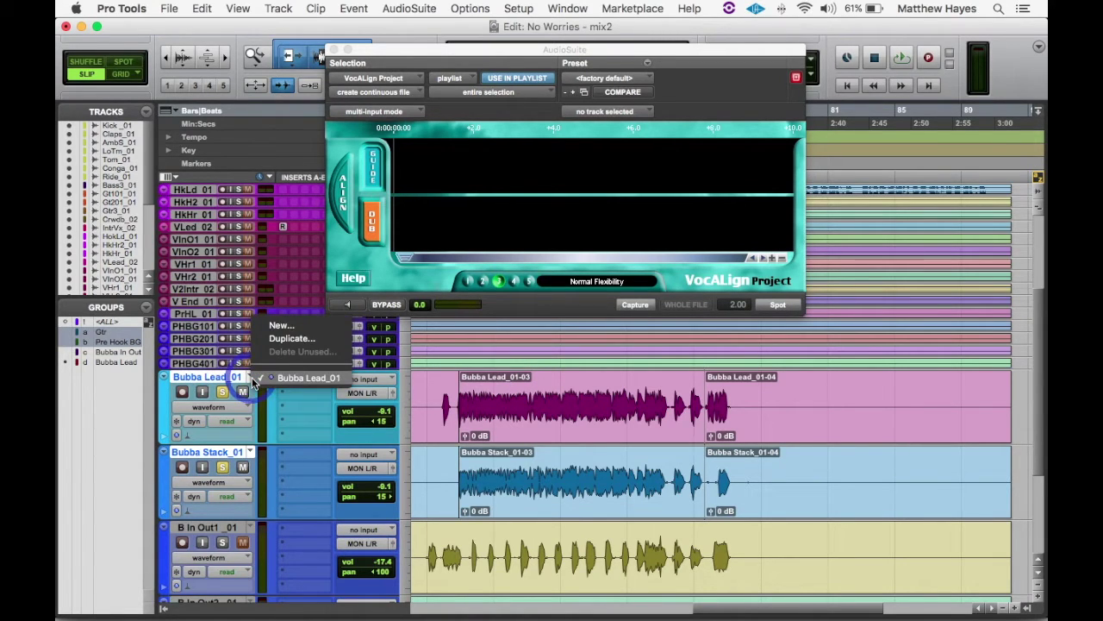
left_click(306, 339)
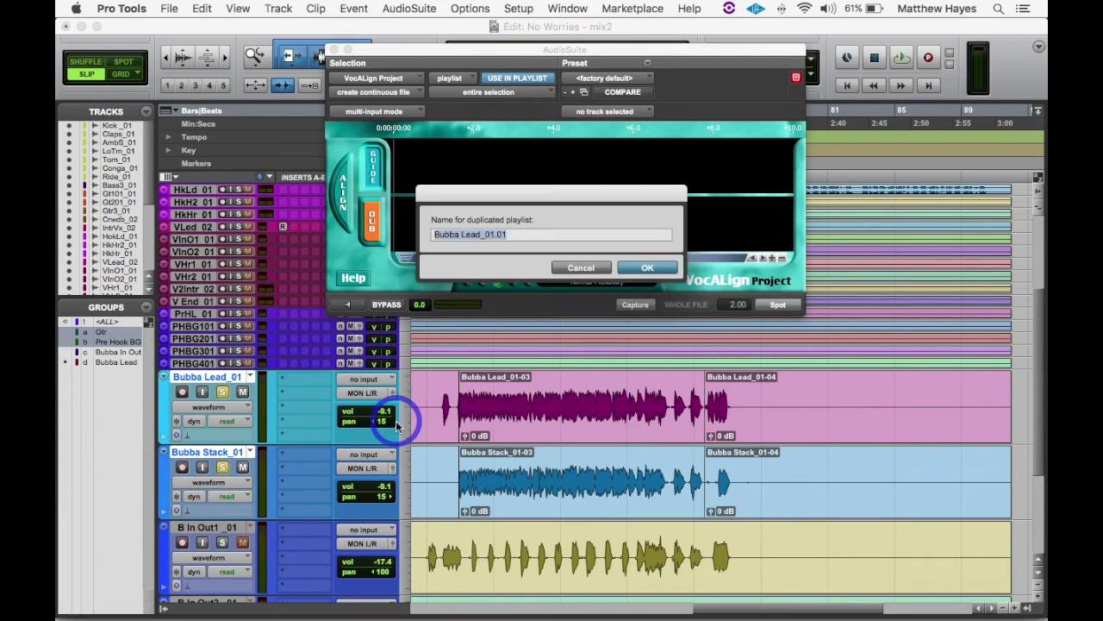
key("Return")
left_click(258, 451)
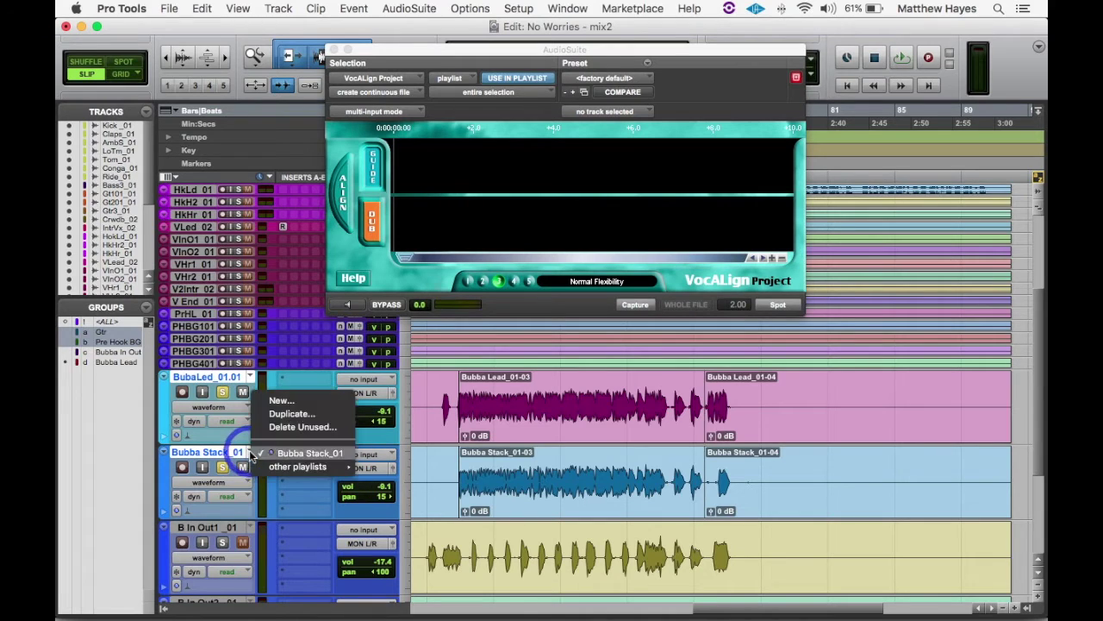
left_click(288, 417)
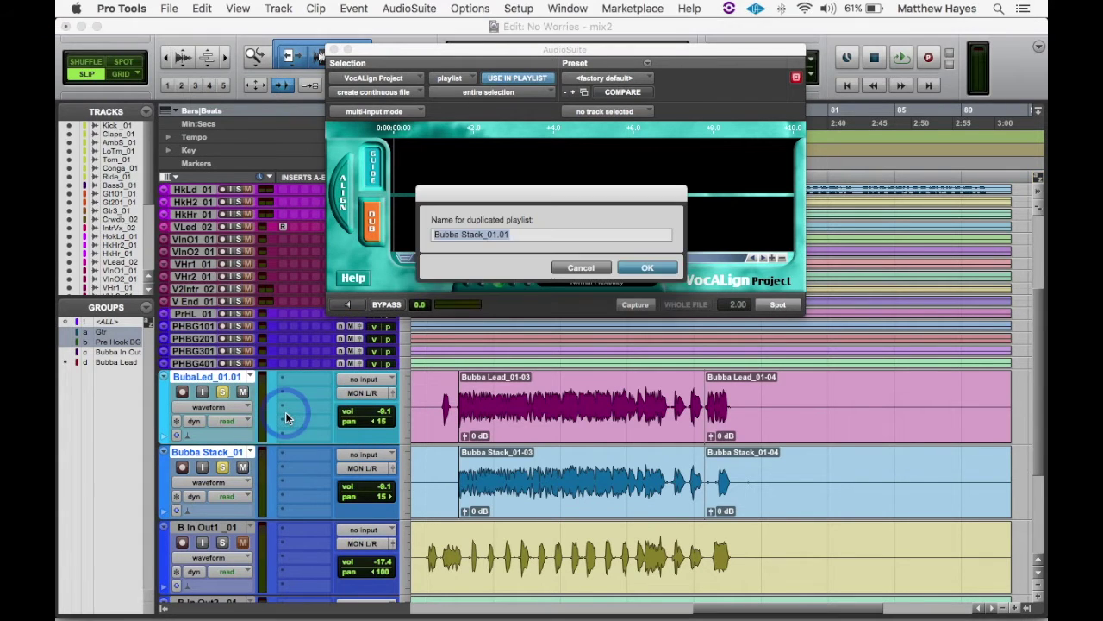
key("Return")
Duplicate the playlists of the B In Out1 and B In Out2 tracks, keeping the suggested names.
scroll(286, 413, "down", 4)
scroll(285, 413, "down", 1)
left_click(249, 417)
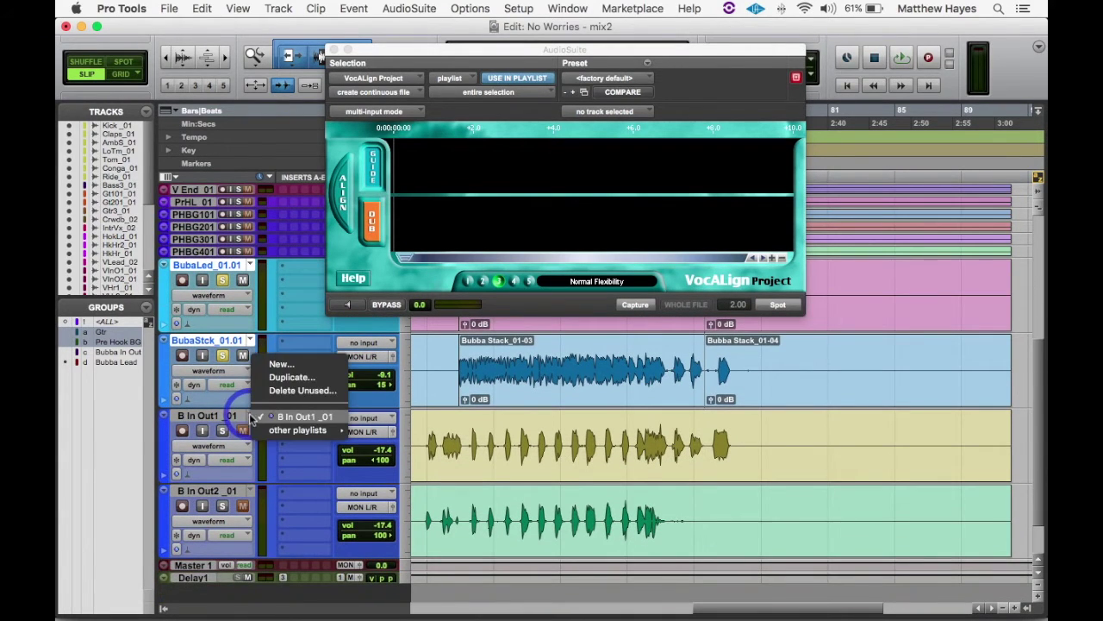
left_click(287, 379)
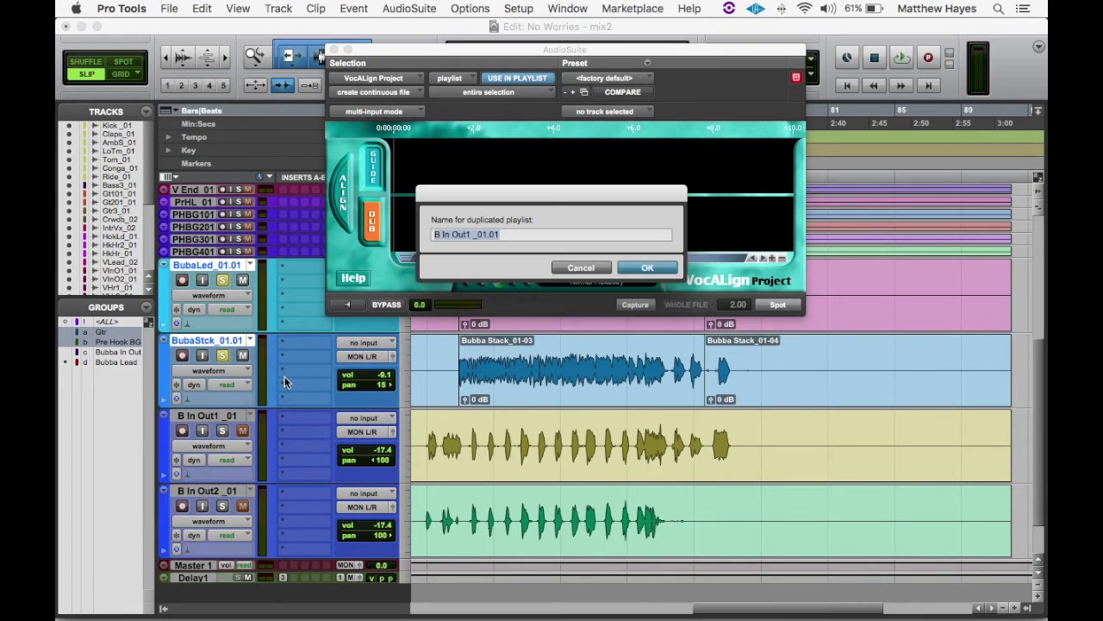
key("Return")
left_click(249, 490)
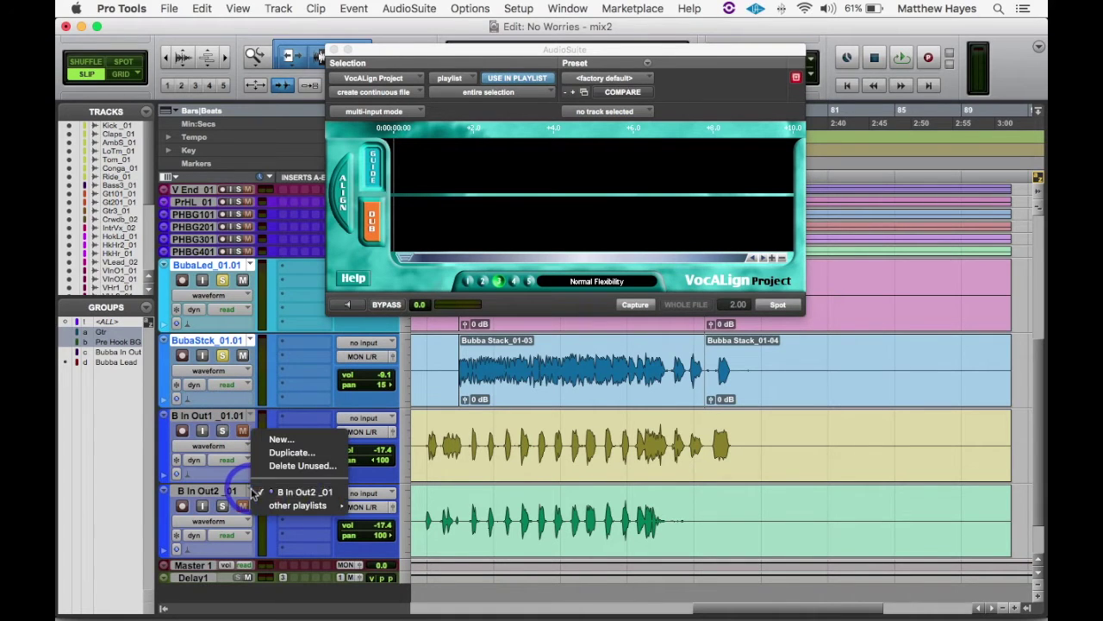
left_click(291, 452)
key("Return")
Move the VocALign window clear of the vocal tracks and delete the middle clip from the duplicated Bubba Stack playlist.
left_click(515, 407)
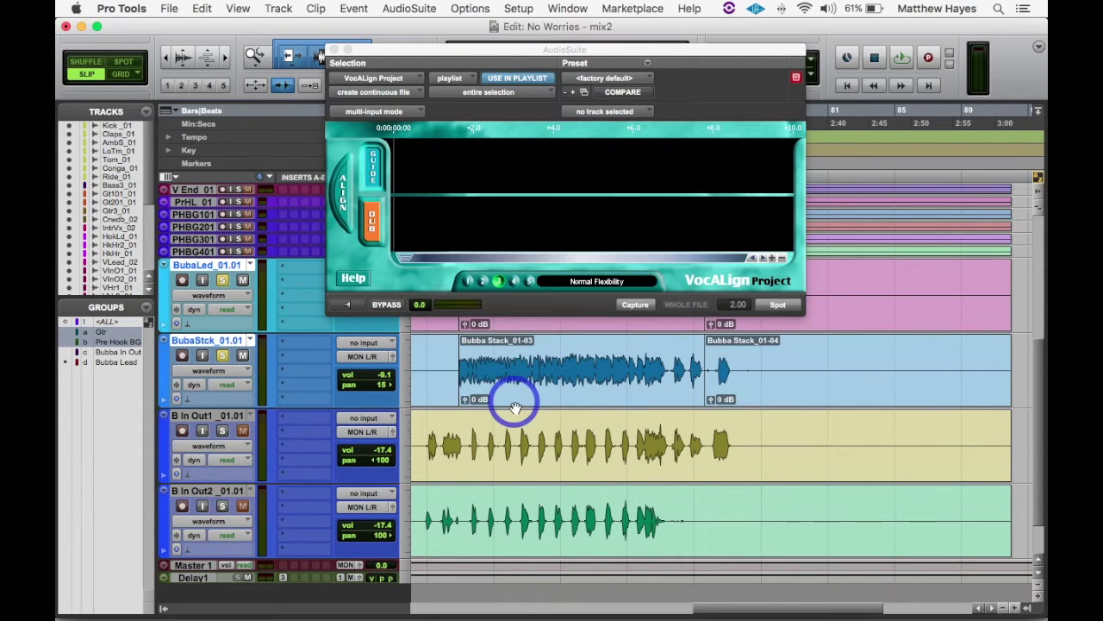
left_click_drag(483, 45, 624, 19)
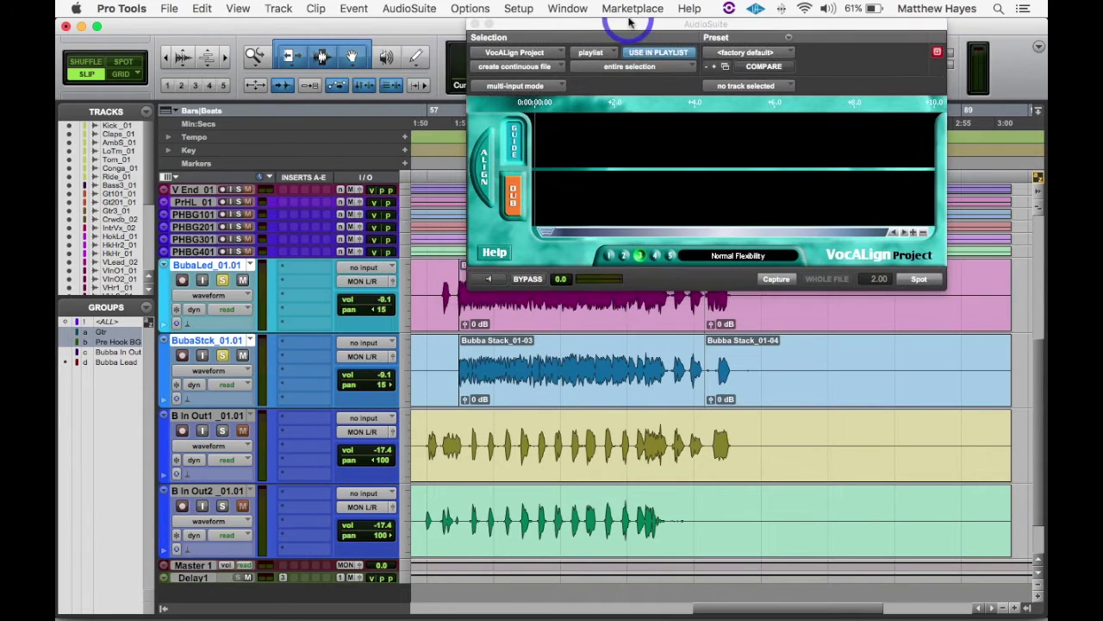
left_click(575, 327)
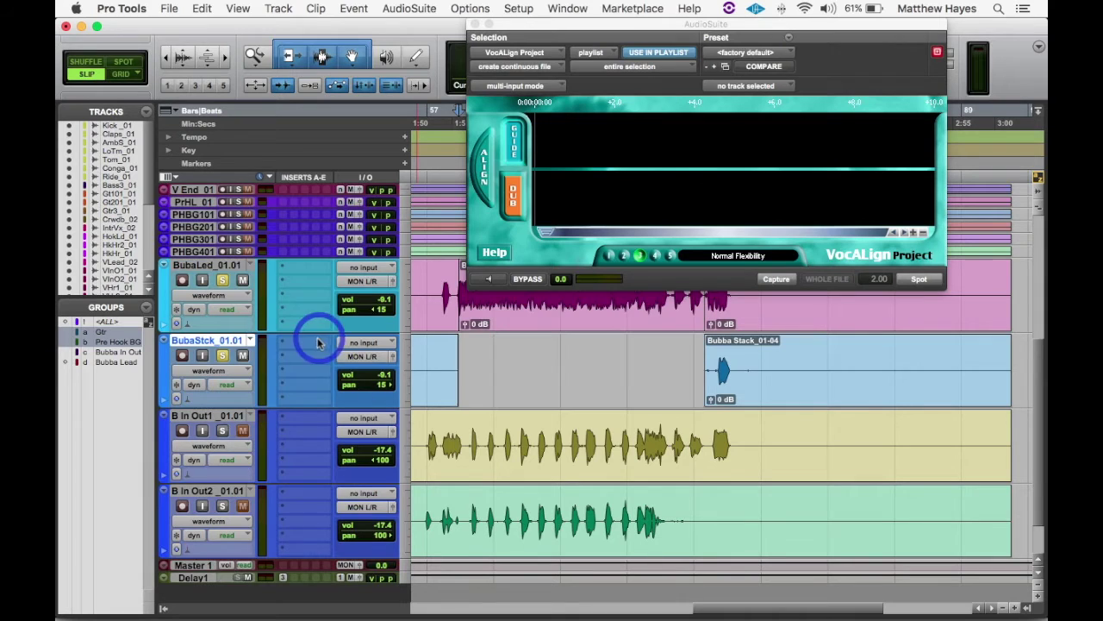
Switch the Bubba Stack track between its original and duplicated playlists to compare them, ending on the original Bubba Stack_01.
left_click(249, 340)
left_click(271, 329)
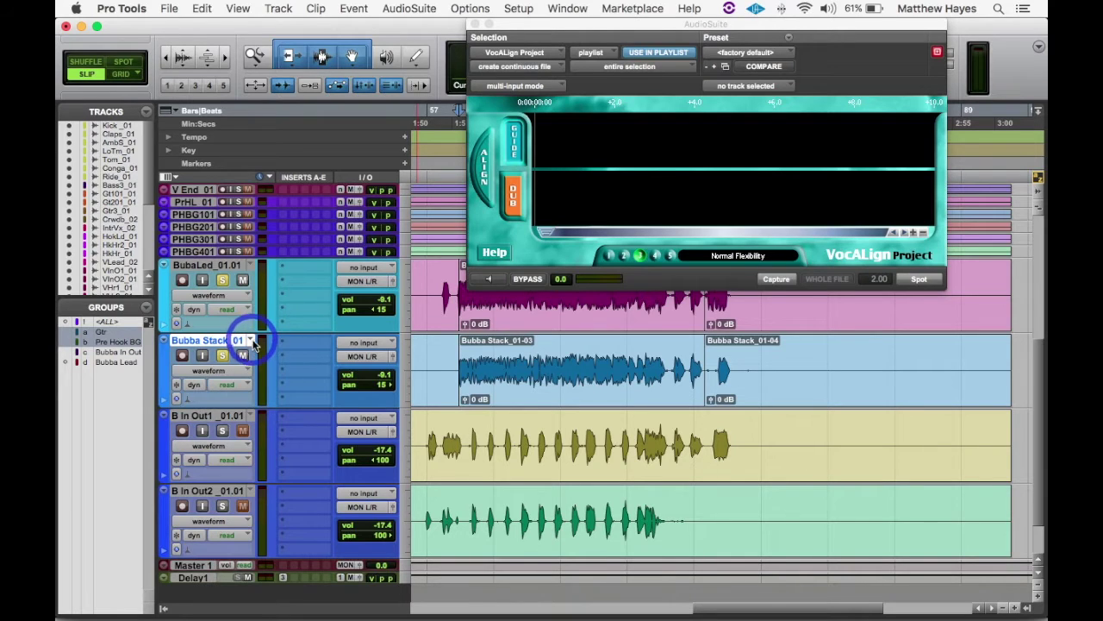
left_click(256, 341)
left_click(311, 354)
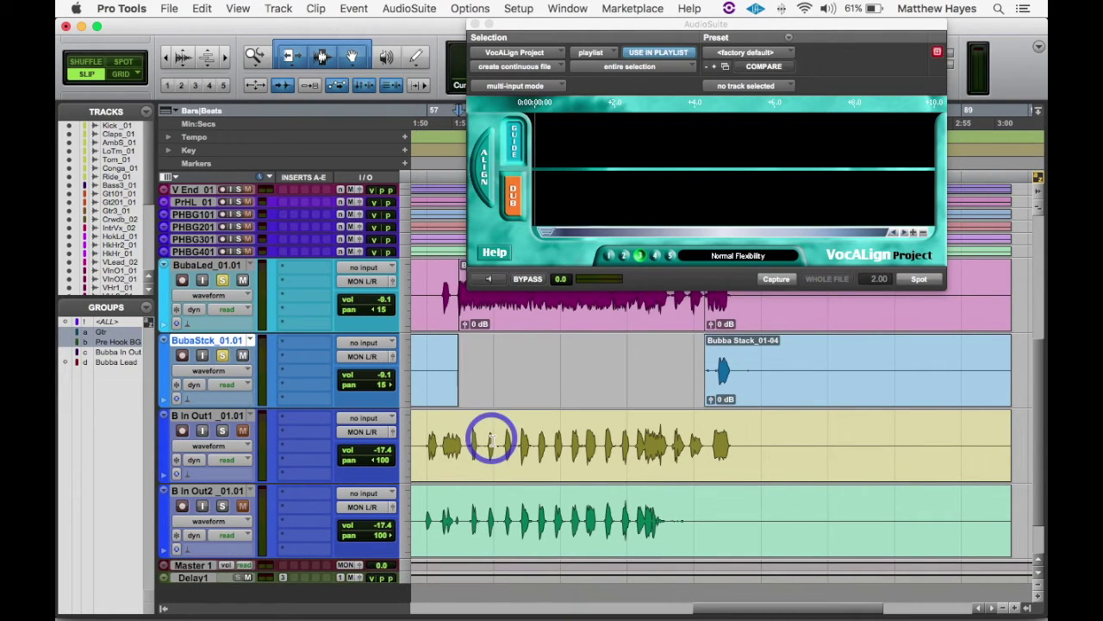
key("super+z")
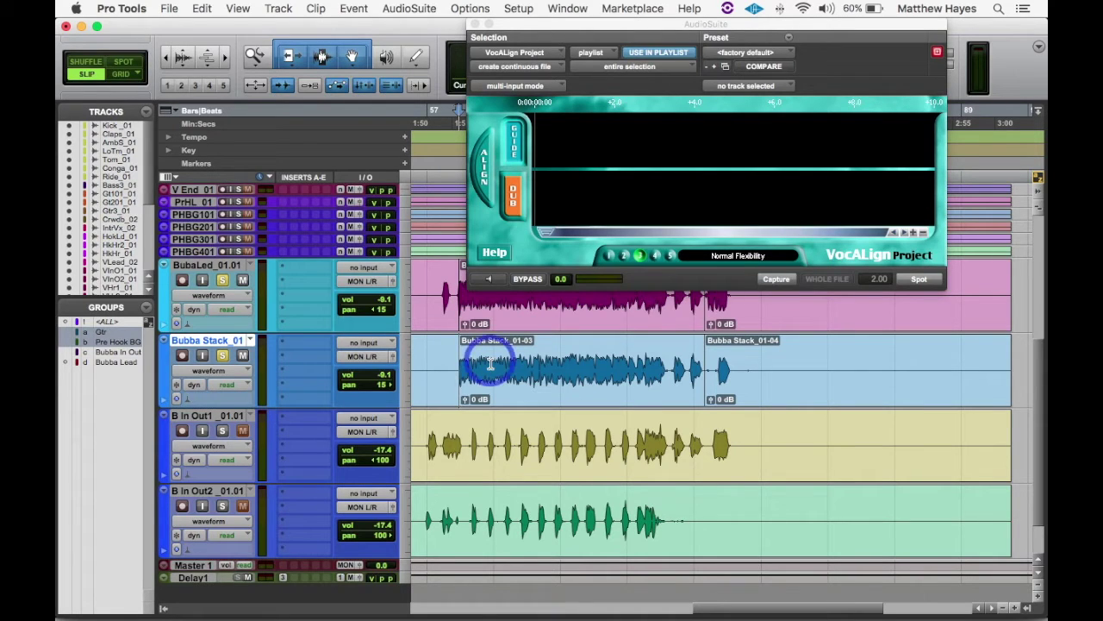
Select the middle Bubba Lead clip and capture it in VocALign Project as the guide.
double_click(561, 311)
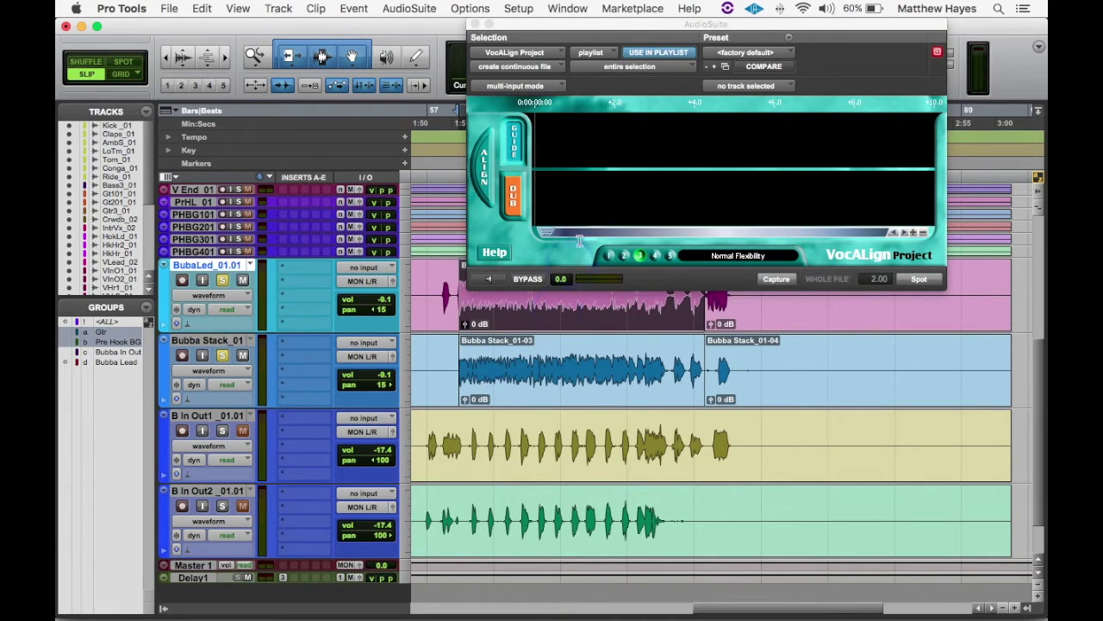
left_click_drag(602, 32, 388, 32)
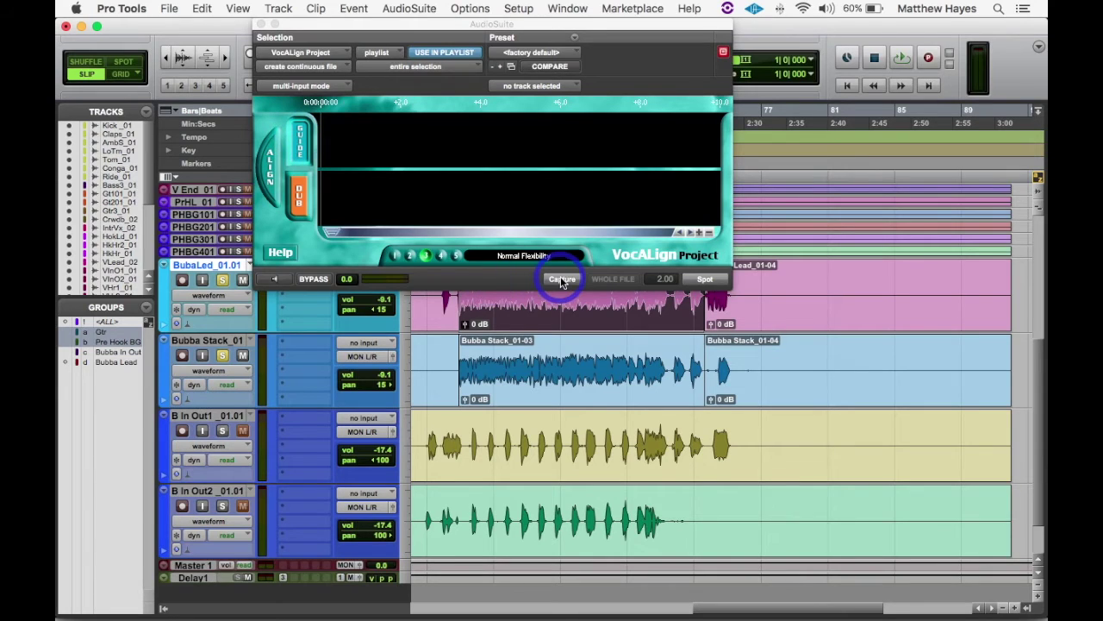
left_click(560, 279)
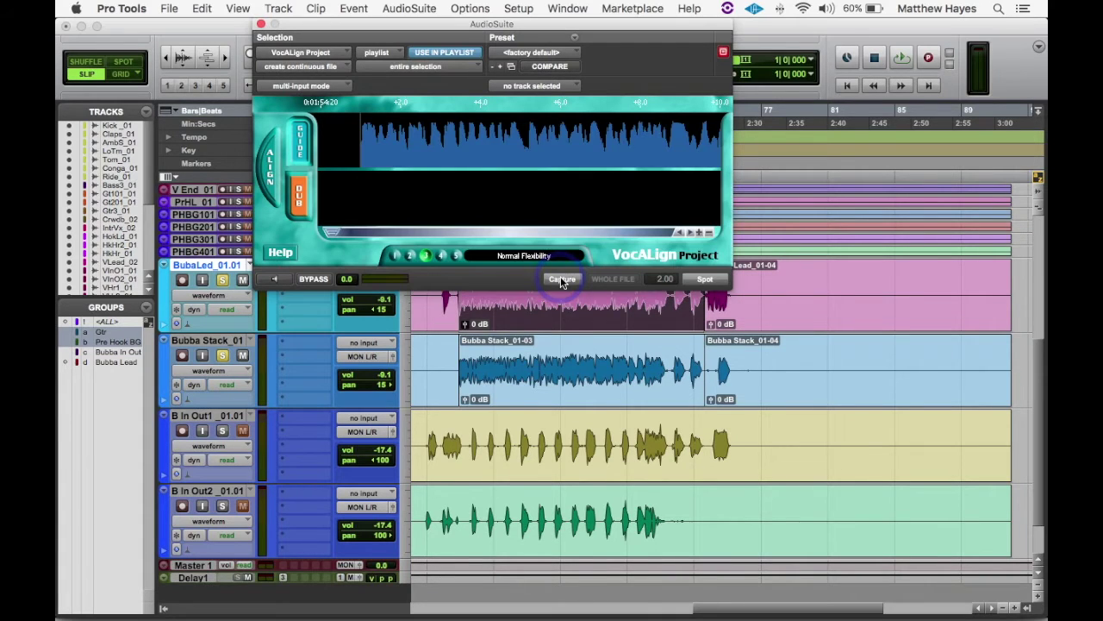
Capture the middle Bubba Stack clip, Bubba Stack_01-03, as the dub and align it to the guide with Normal Flexibility.
left_click(553, 385)
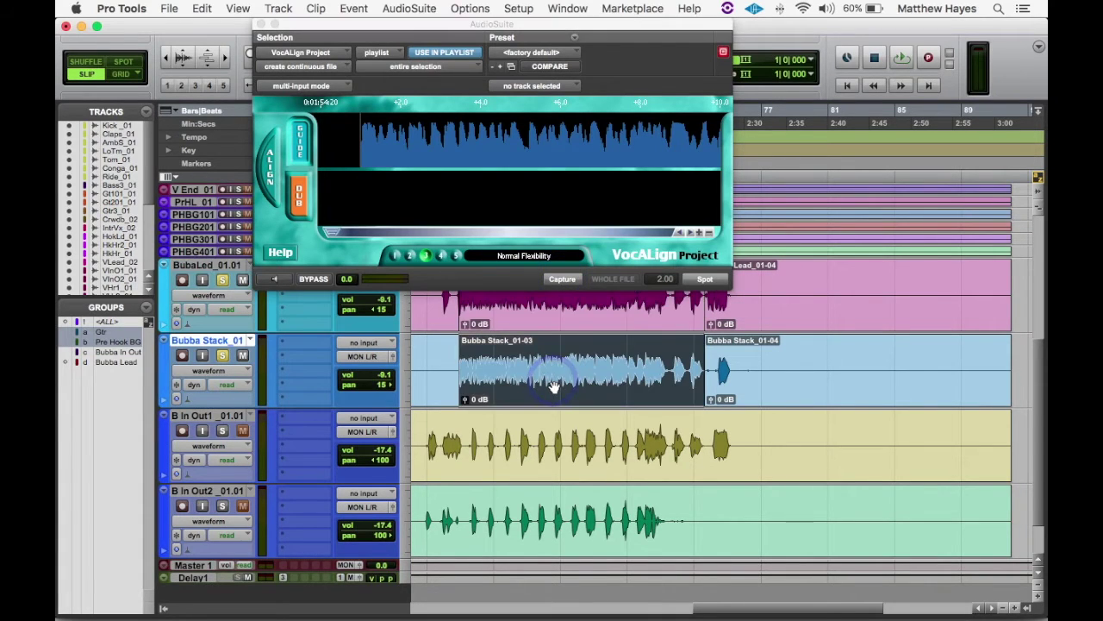
left_click(300, 197)
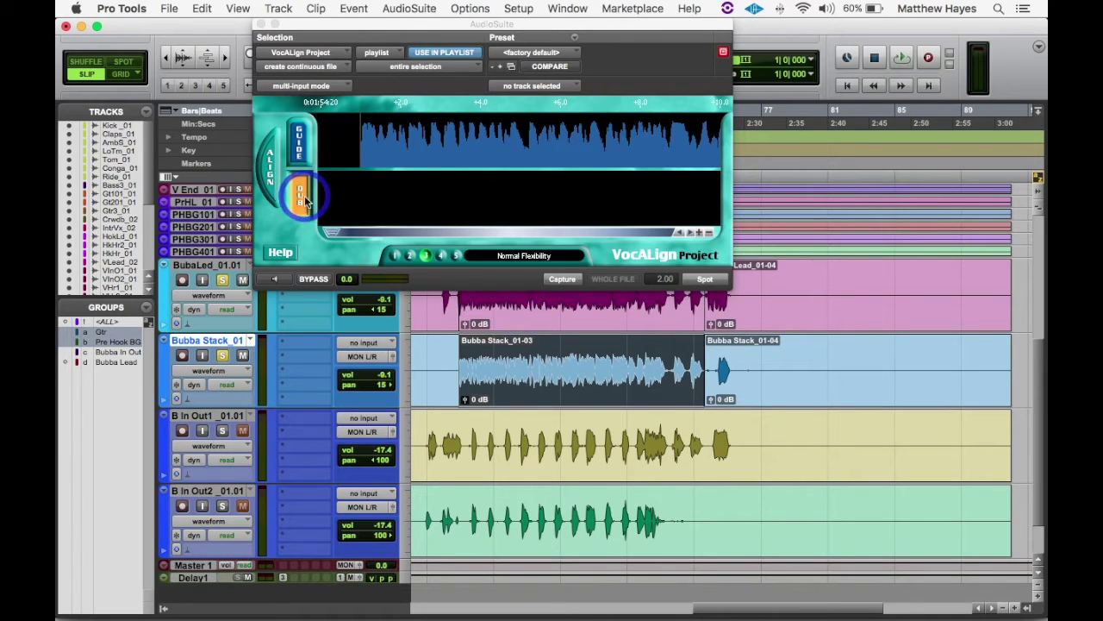
left_click(561, 279)
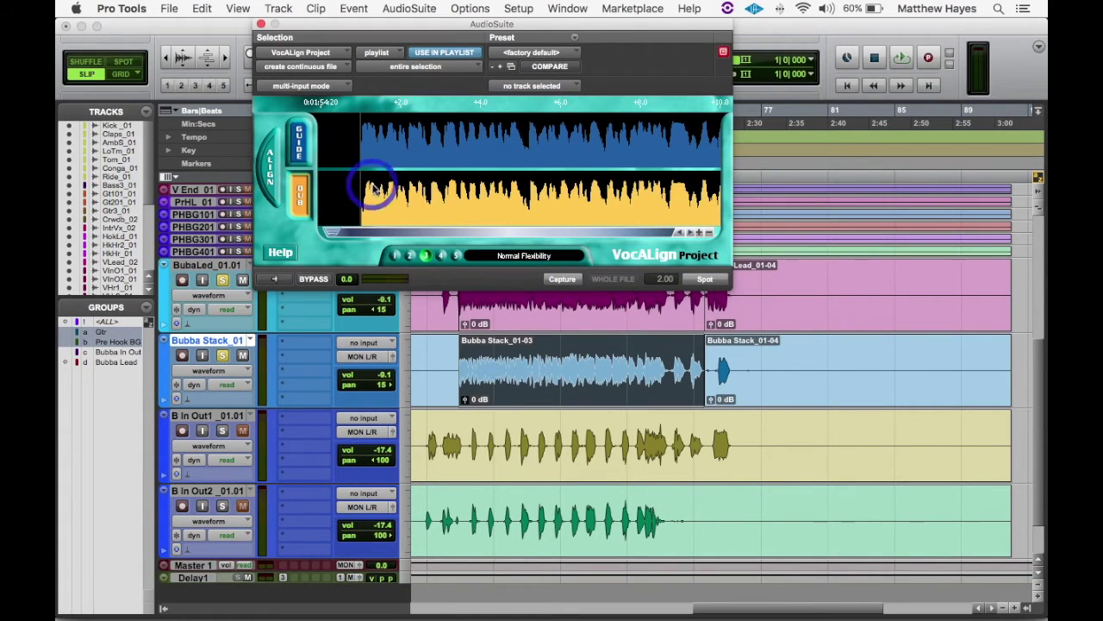
left_click(269, 169)
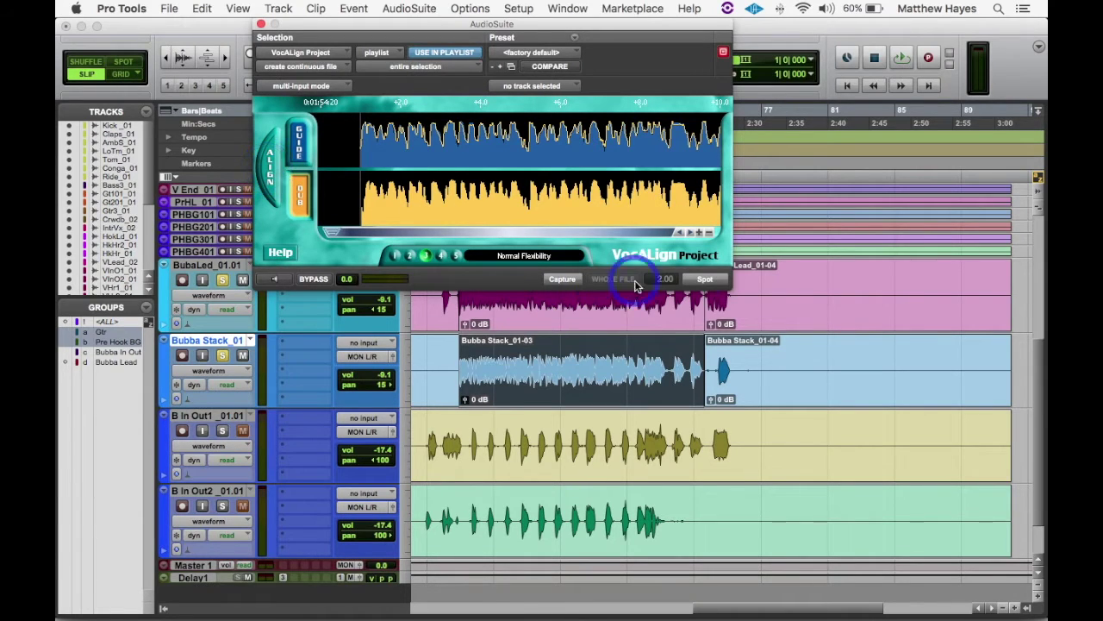
Spot the aligned Bubba Stack audio back onto its track and play it with the lead to check the timing.
left_click(712, 284)
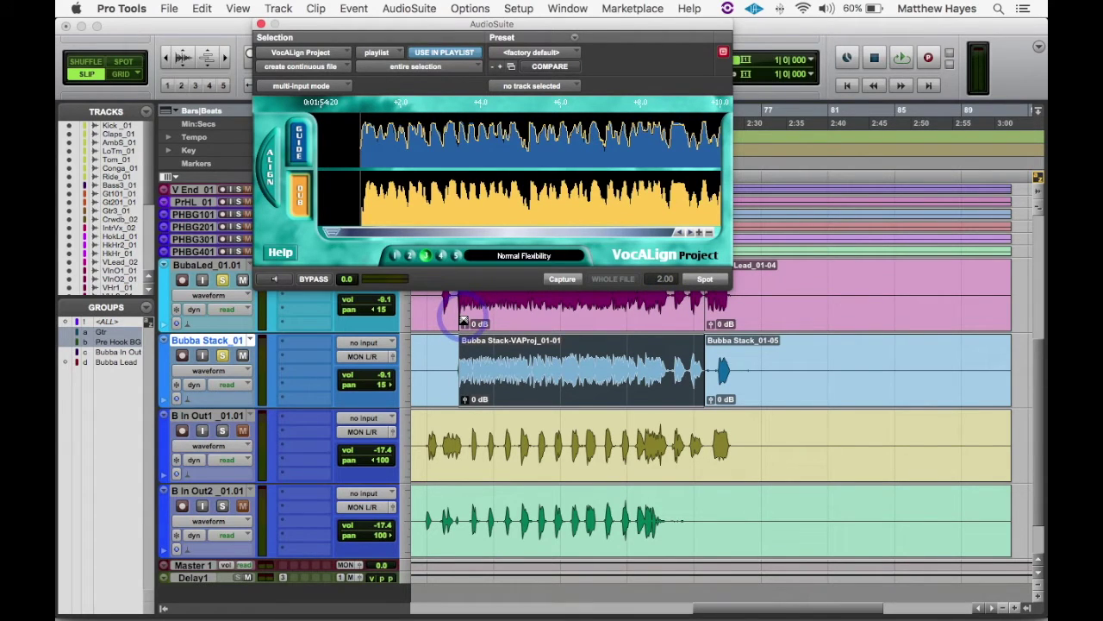
key("space")
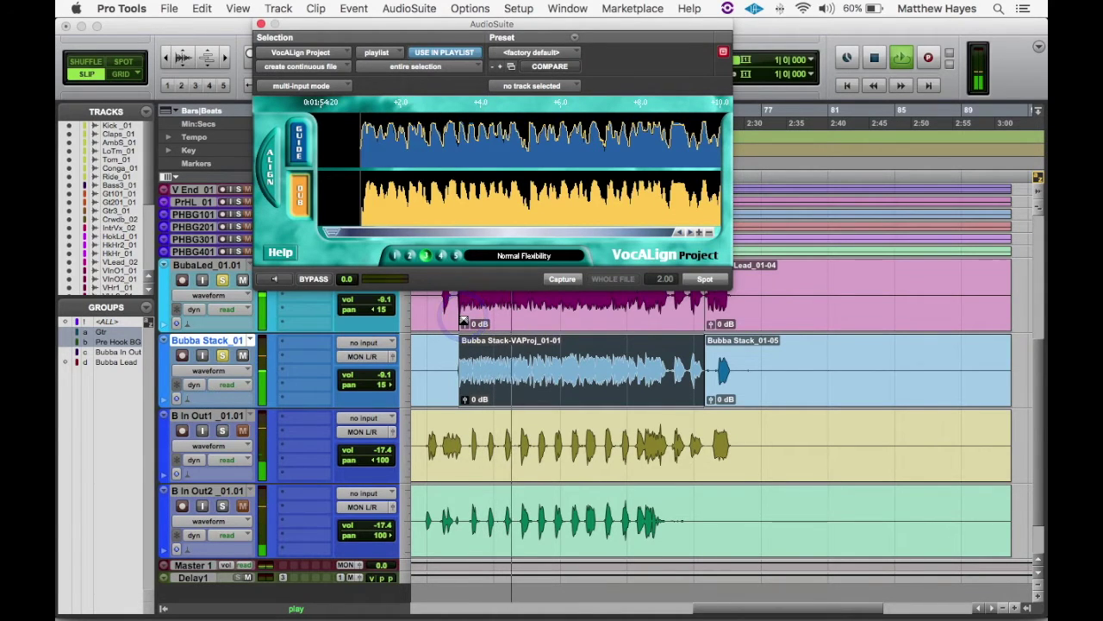
left_click(464, 321)
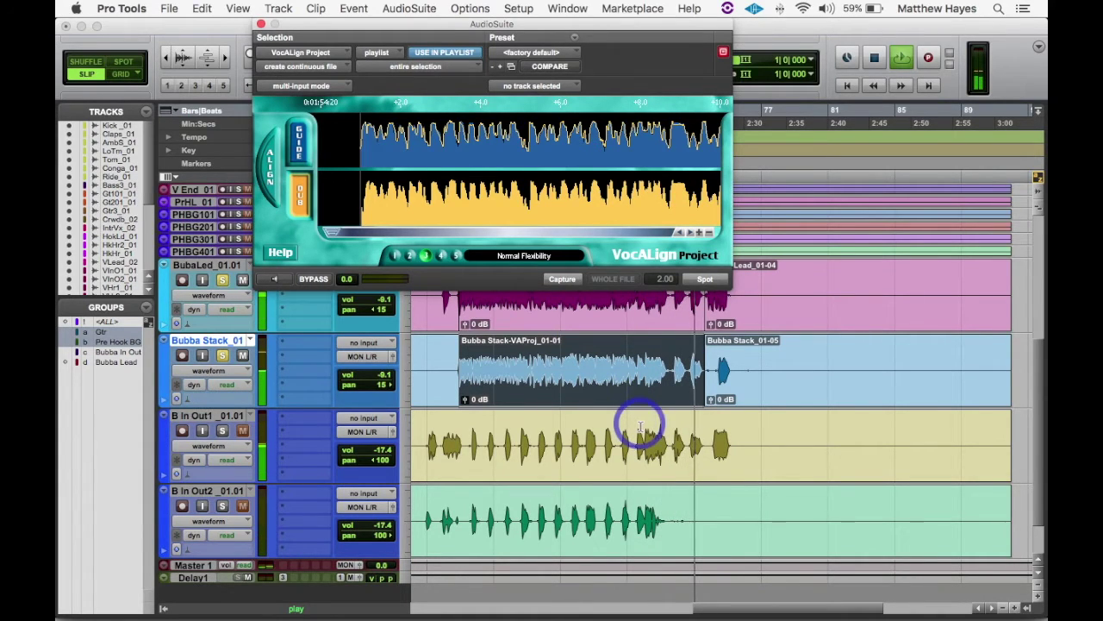
key("space")
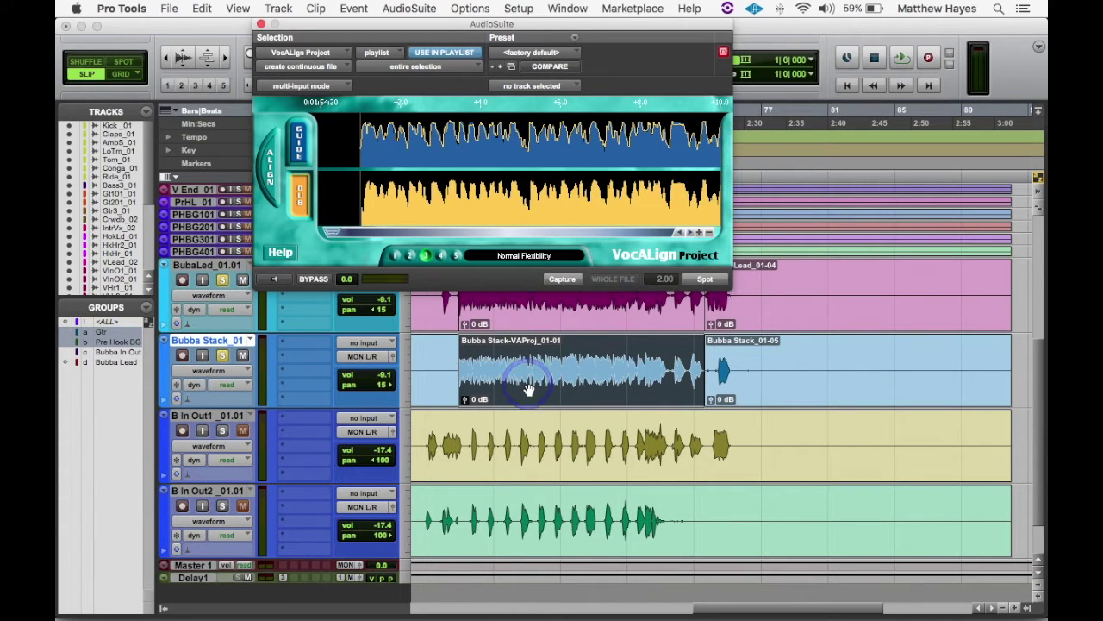
Solo the B In Out1 and B In Out2 tracks, take Bubba Stack out of solo, and play them against the lead.
left_click(467, 433)
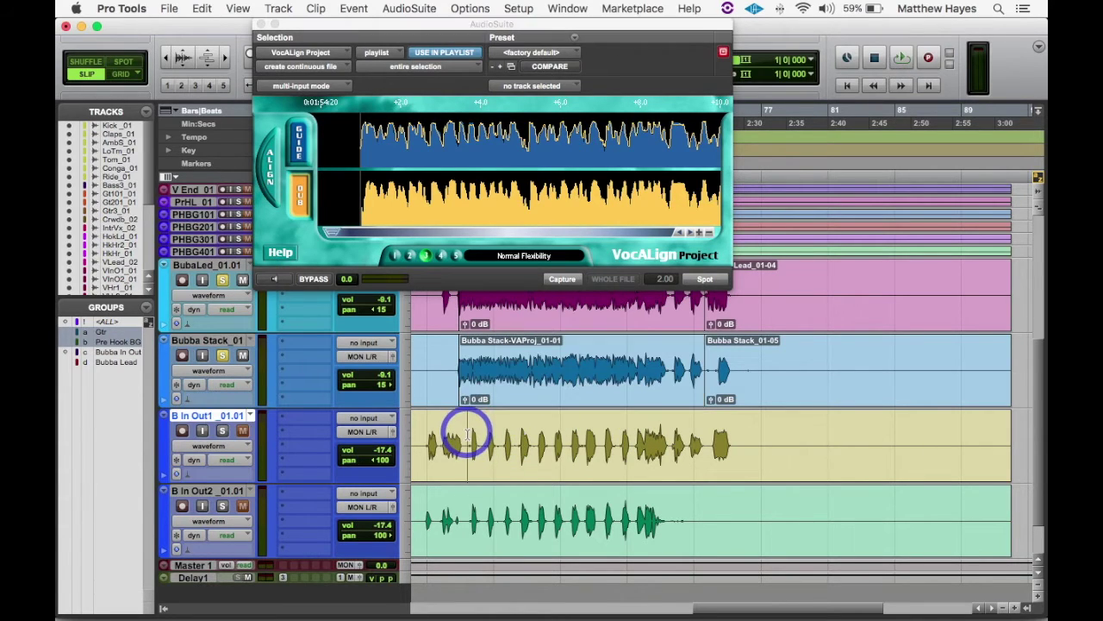
left_click(223, 430)
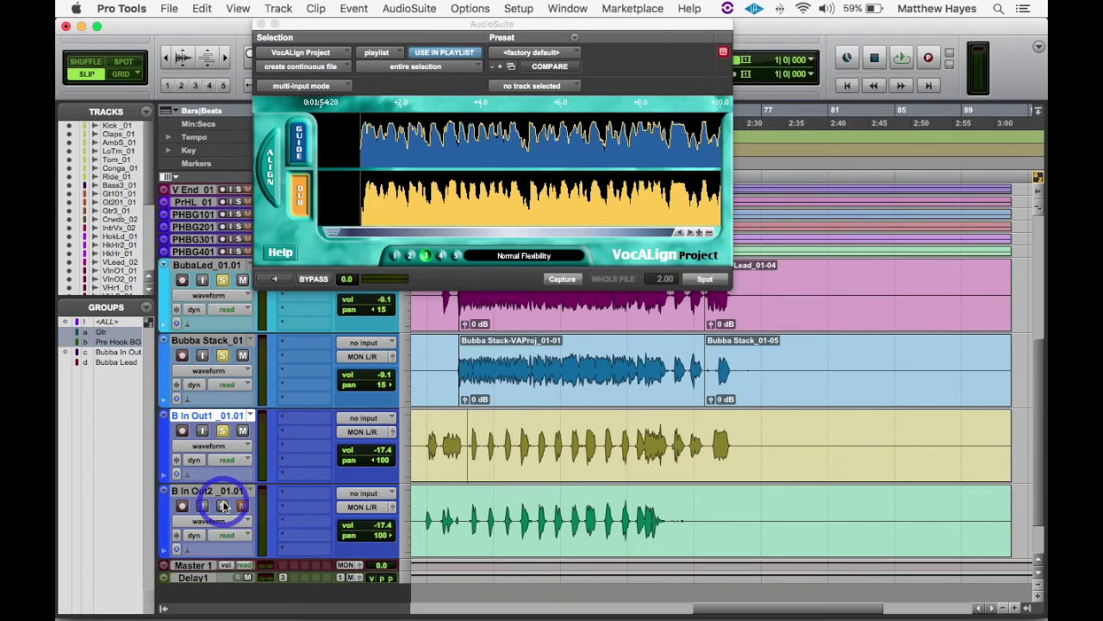
key("t")
key("t")
key("t")
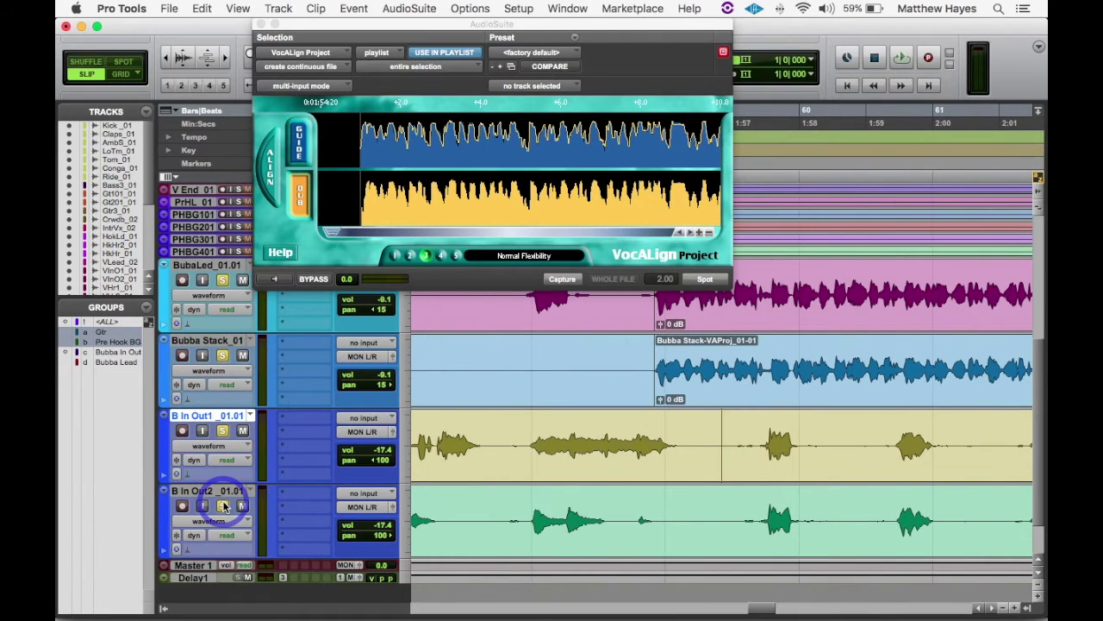
key("super+bracketright")
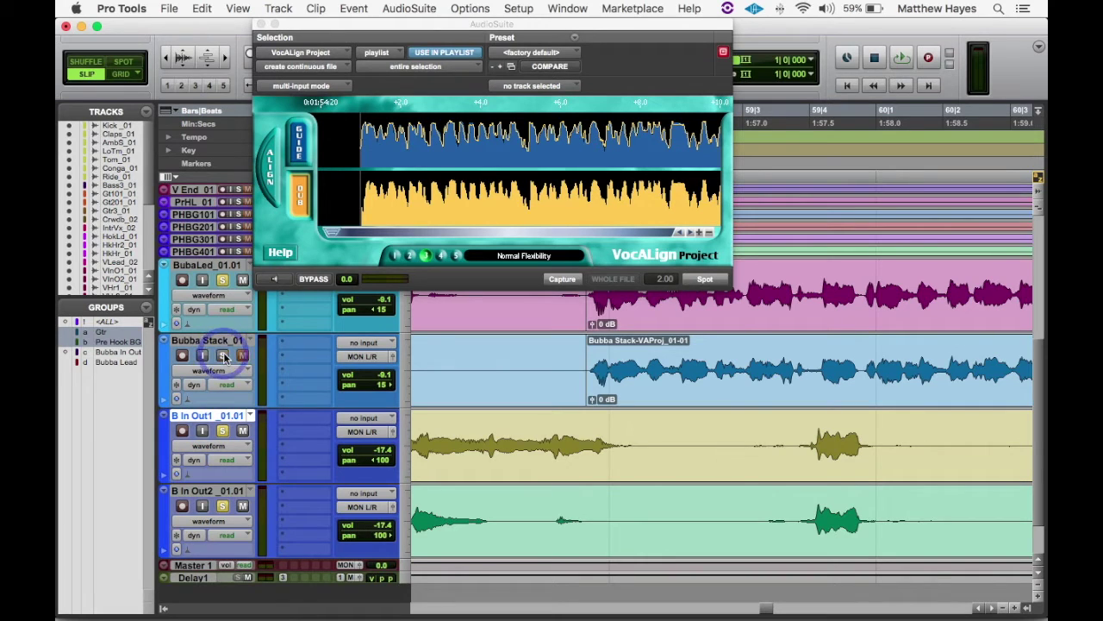
key("space")
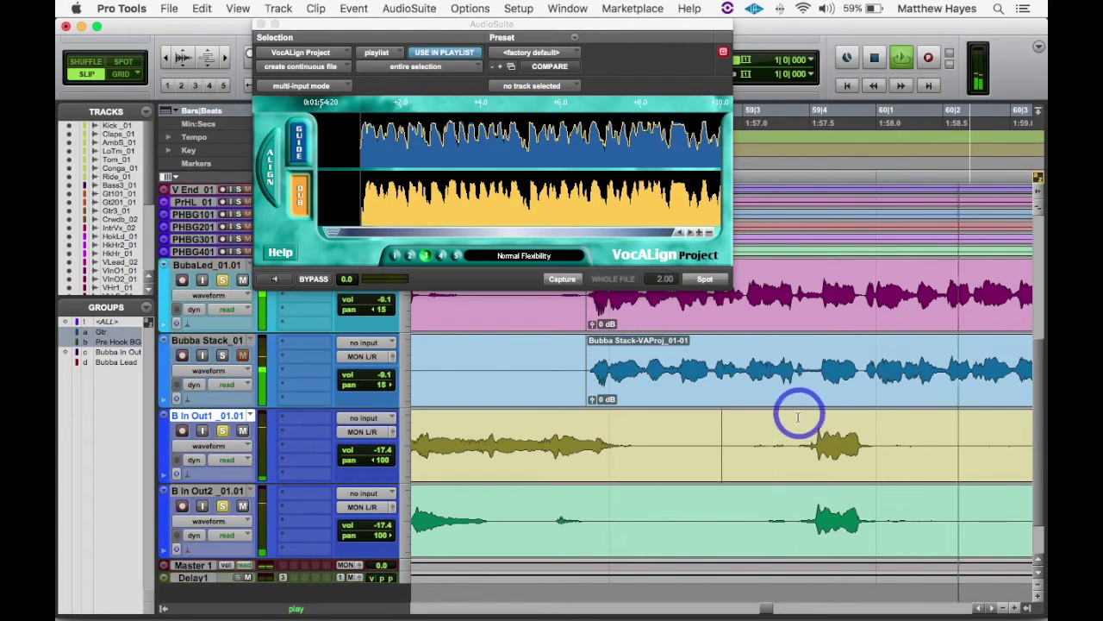
key("super+bracketleft")
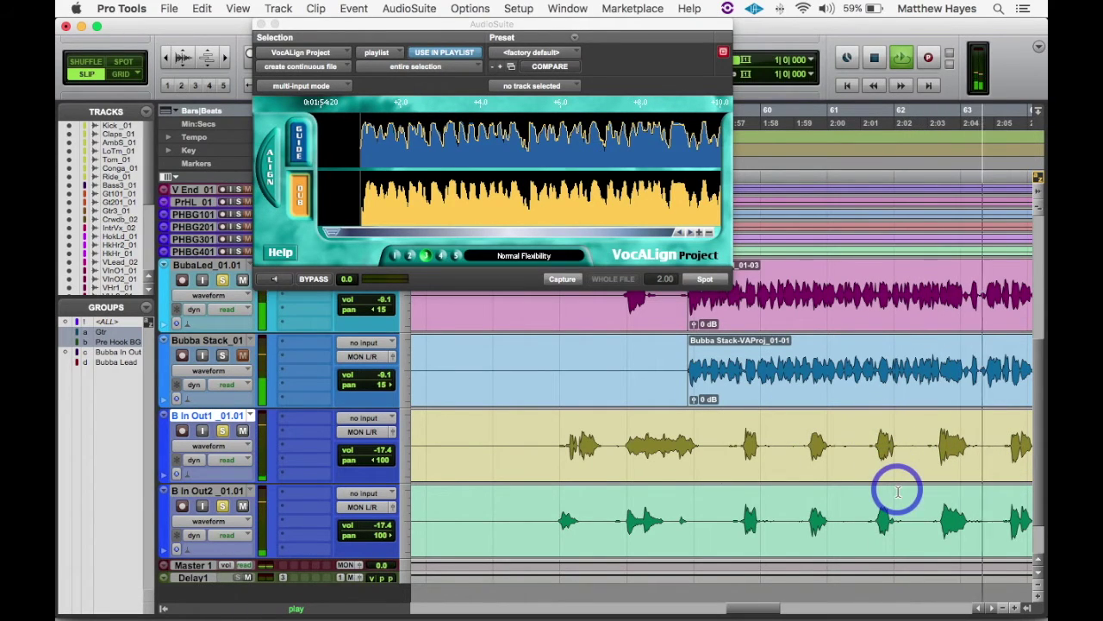
key("space")
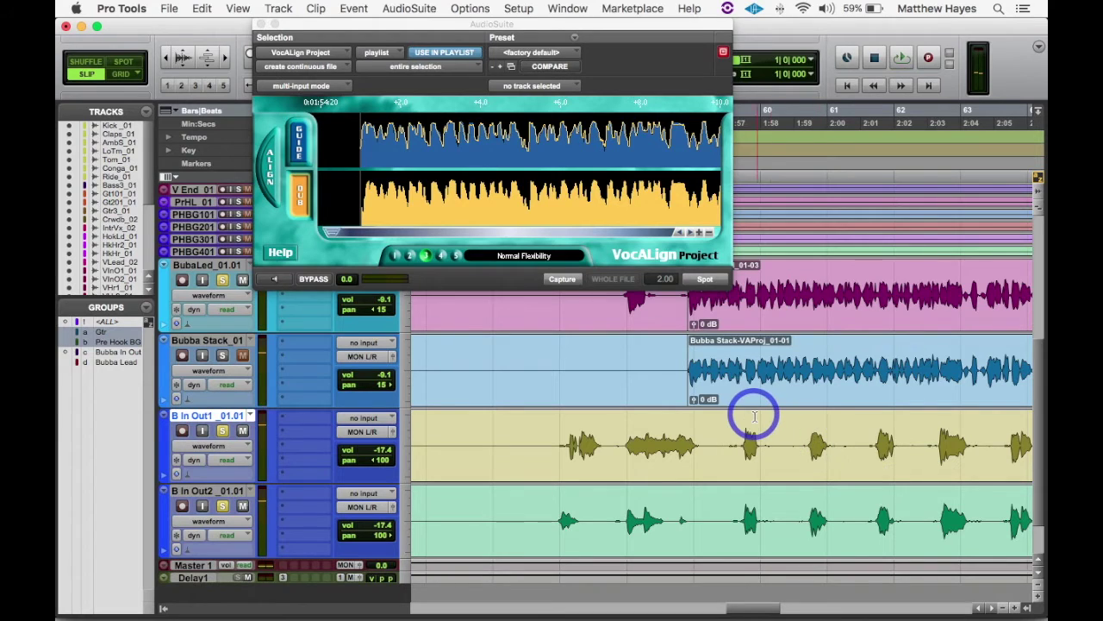
Split the Bubba Lead, B In Out1 and B In Out2 clips just before the doubled word near bar 59 beat 4.
key("t")
key("t")
key("t")
key("t")
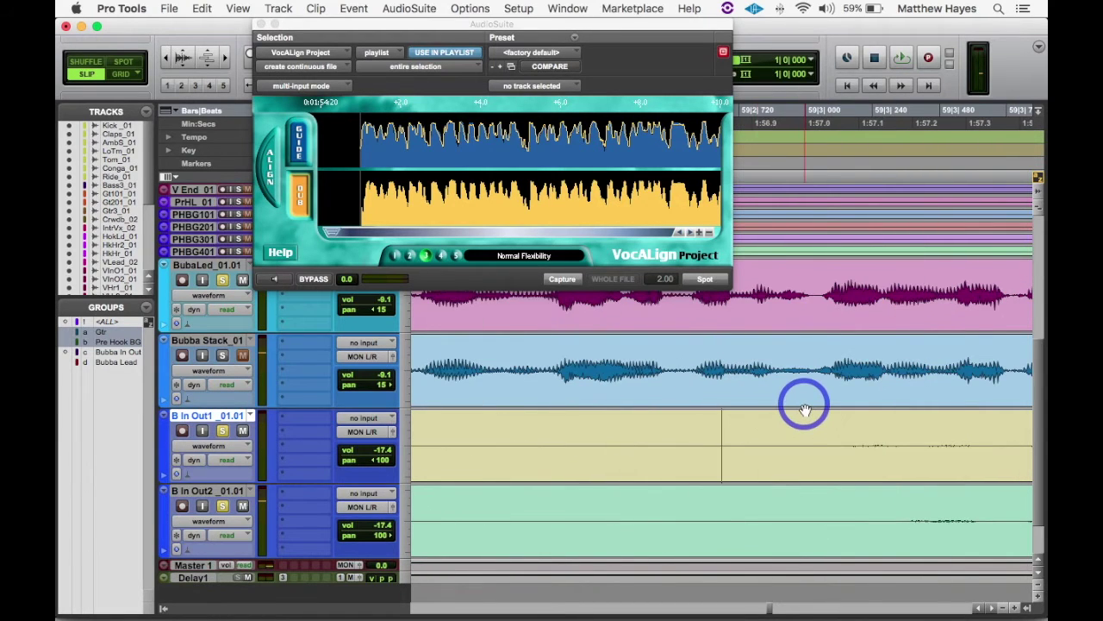
scroll(805, 409, "right", 3)
scroll(805, 410, "right", 3)
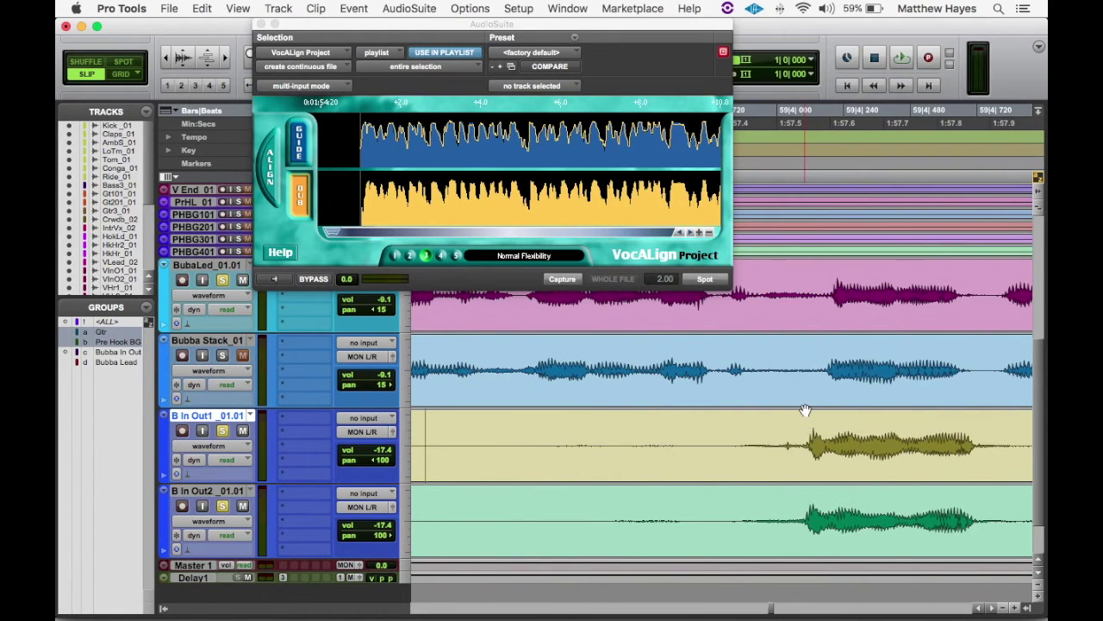
left_click(761, 293)
key("super+e")
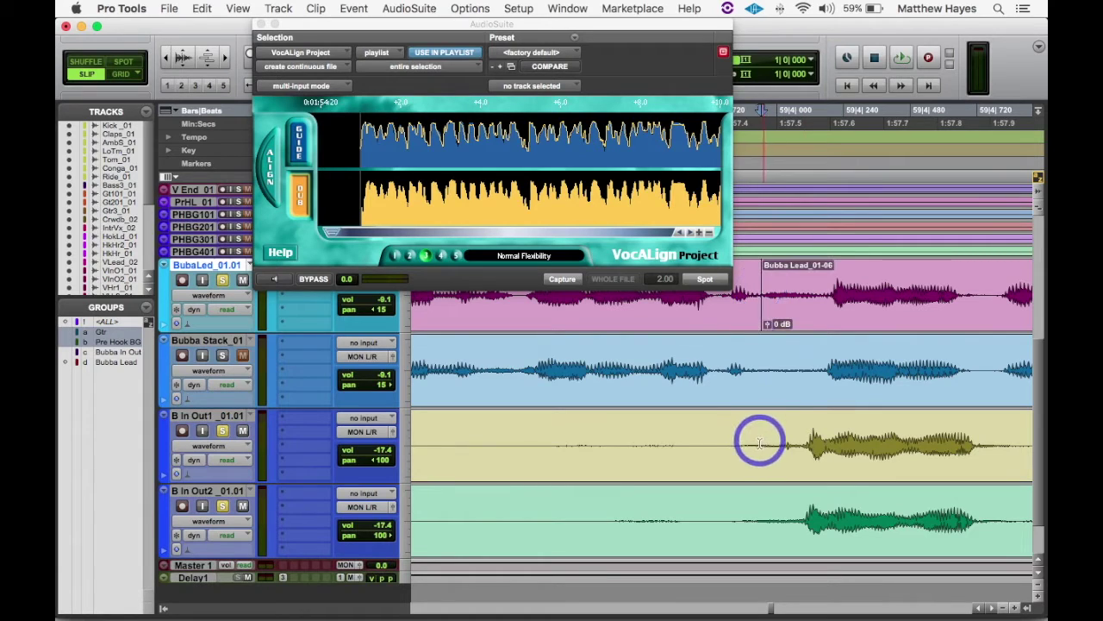
left_click(739, 442)
key("super+e")
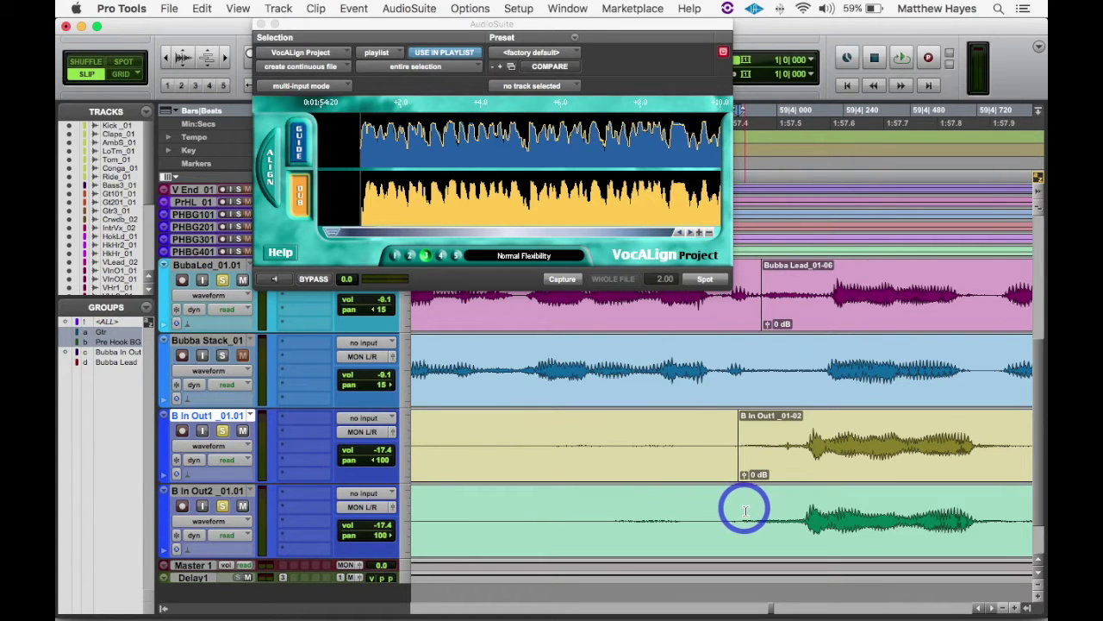
left_click(744, 507)
key("super+e")
Split Bubba Lead, B In Out1 and B In Out2 just after the same word to isolate it on each track.
left_click(991, 285)
key("super+e")
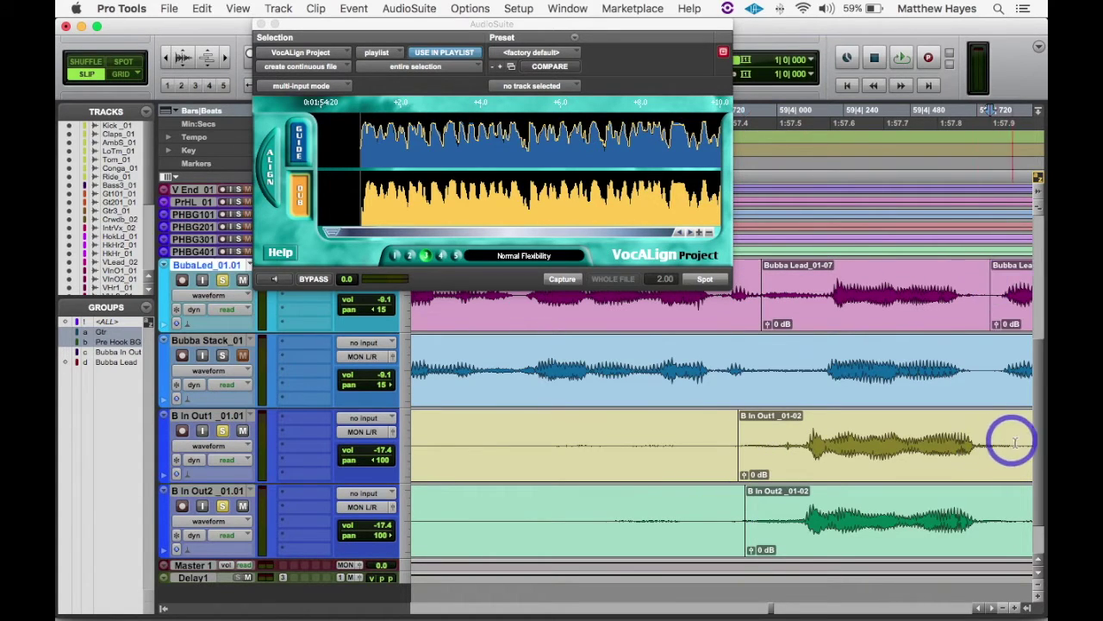
left_click(1015, 443)
key("super+e")
left_click(1013, 507)
key("super+e")
Select the isolated Bubba Lead_01-07 clip and capture it in VocALign Project as the guide.
double_click(909, 316)
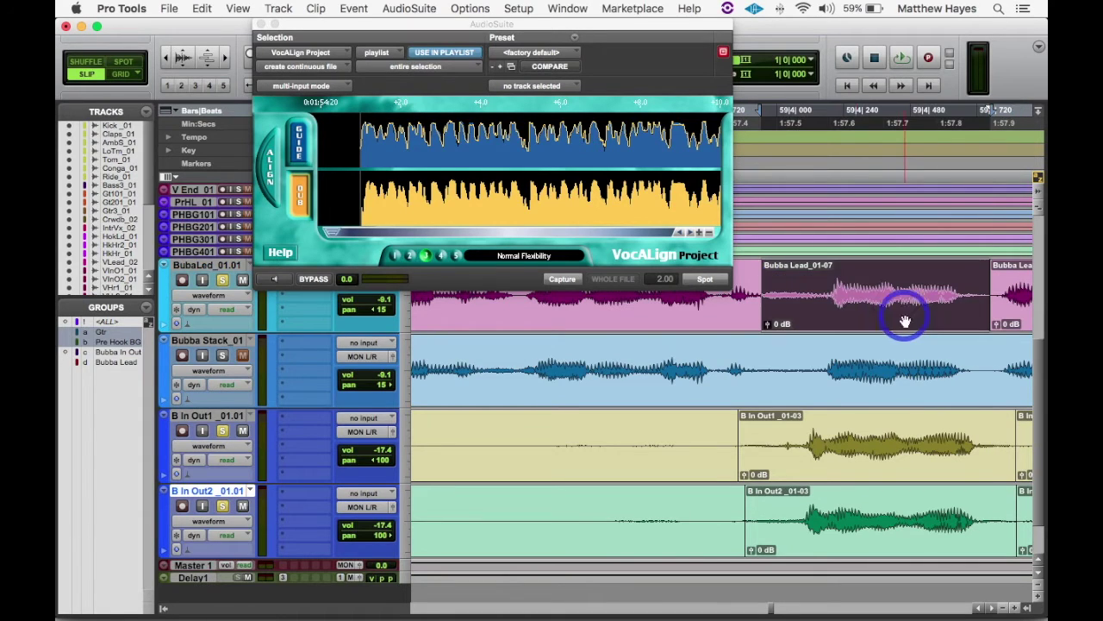
left_click(564, 279)
left_click(668, 330)
Capture the isolated B In Out1 clip as the dub, align it to the guide, and spot it back onto its track.
left_click(831, 472)
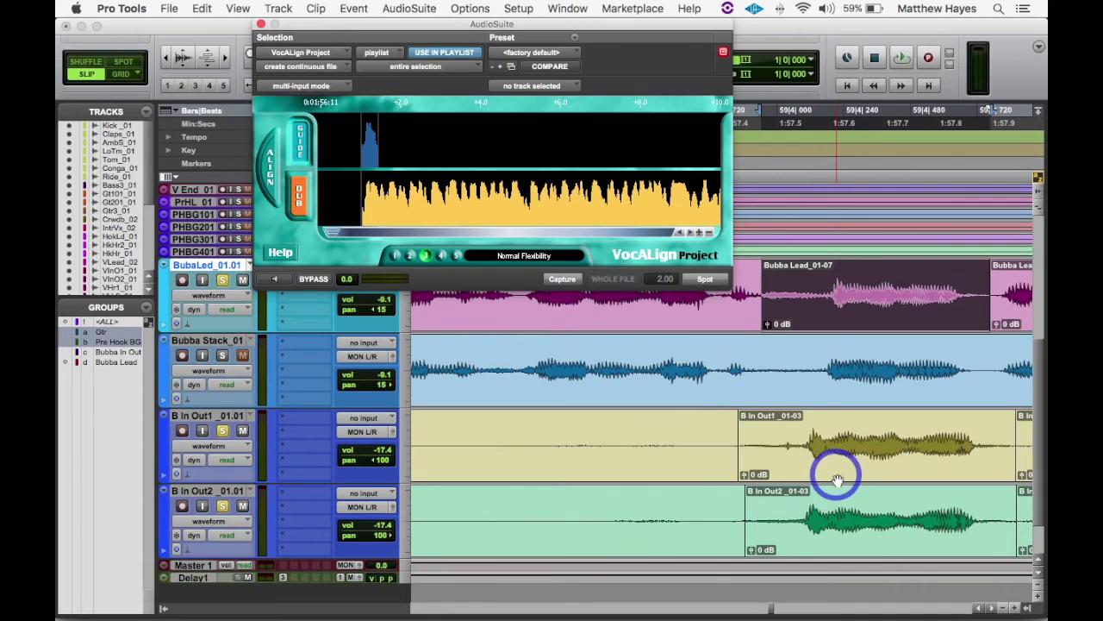
left_click(657, 368)
left_click(289, 200)
left_click(286, 323)
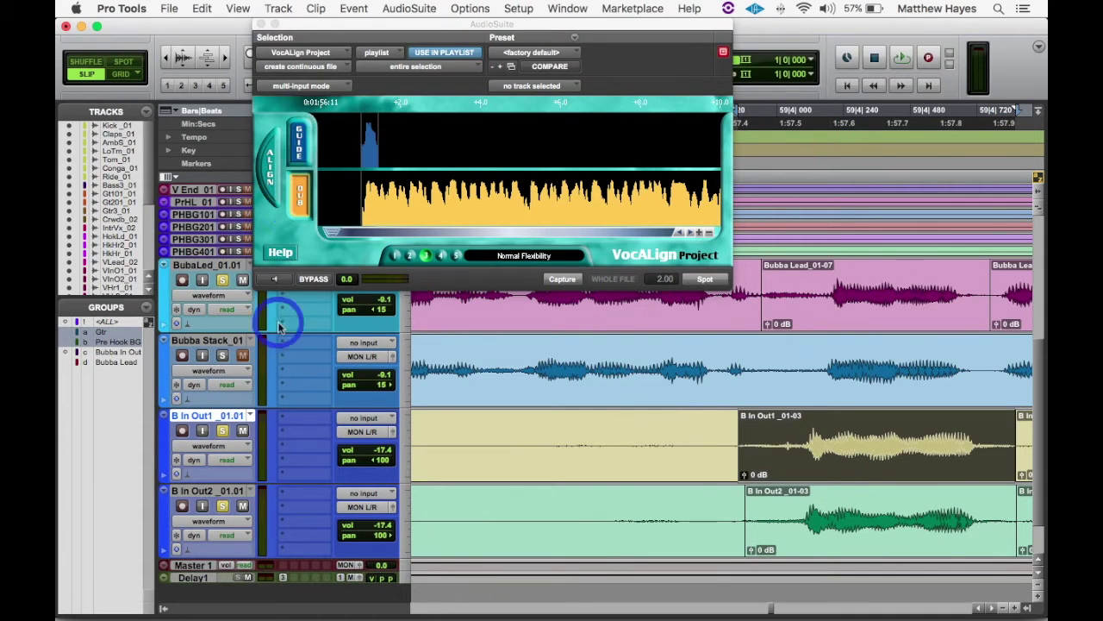
left_click(284, 472)
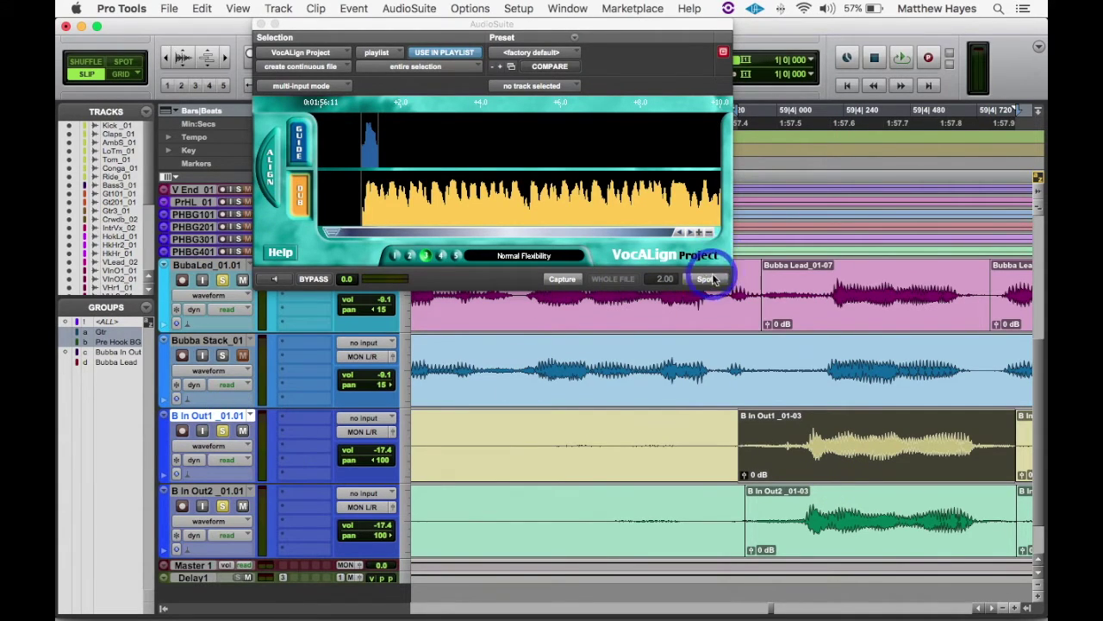
left_click(562, 279)
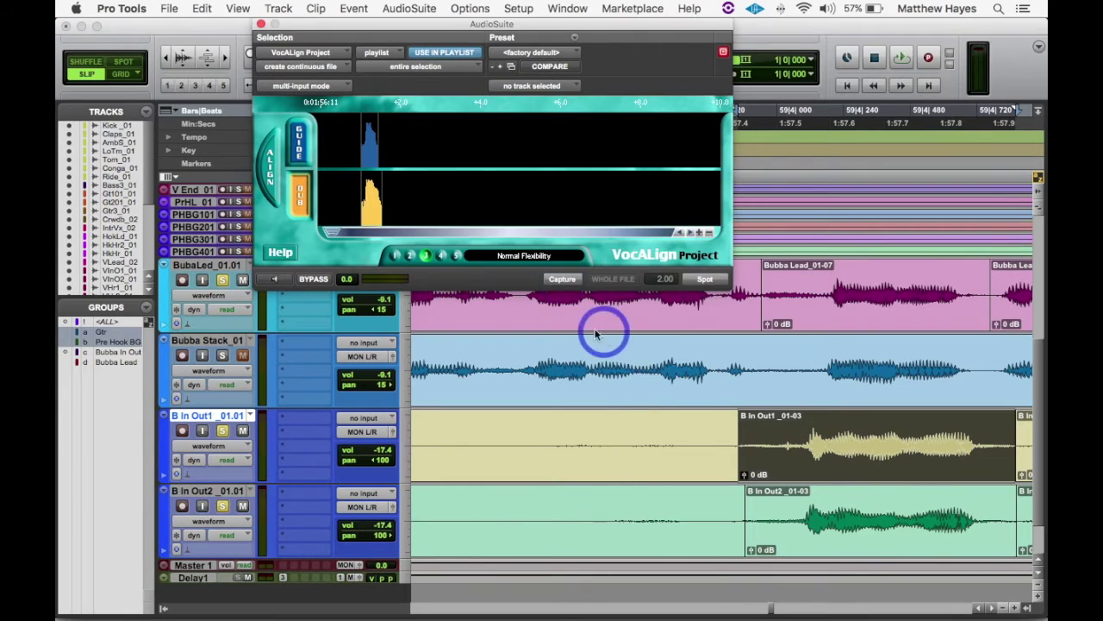
left_click(278, 168)
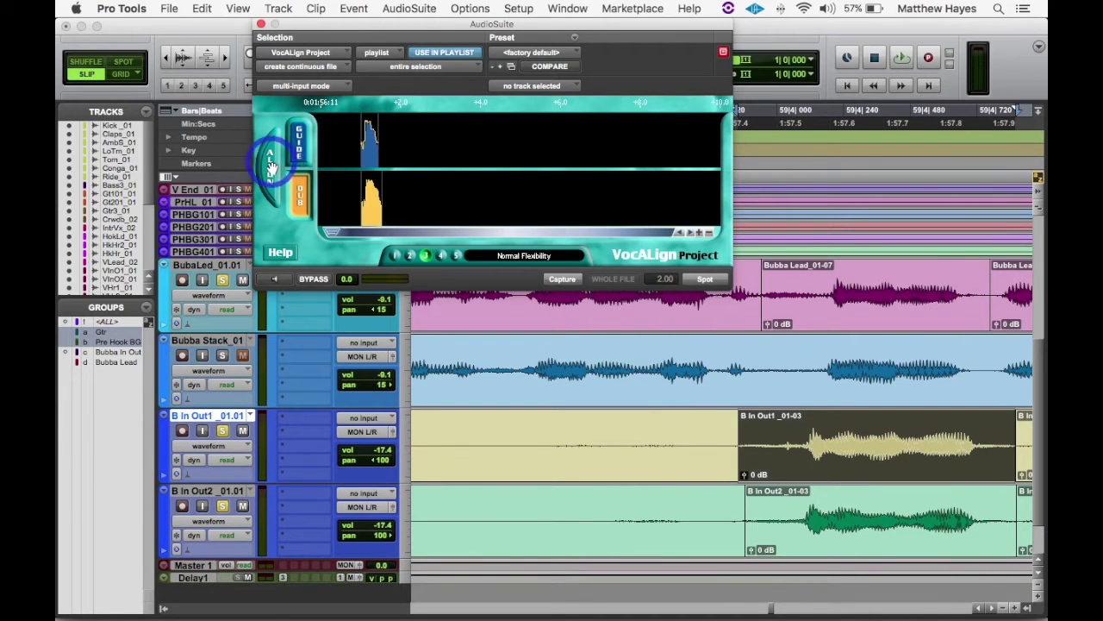
left_click(706, 278)
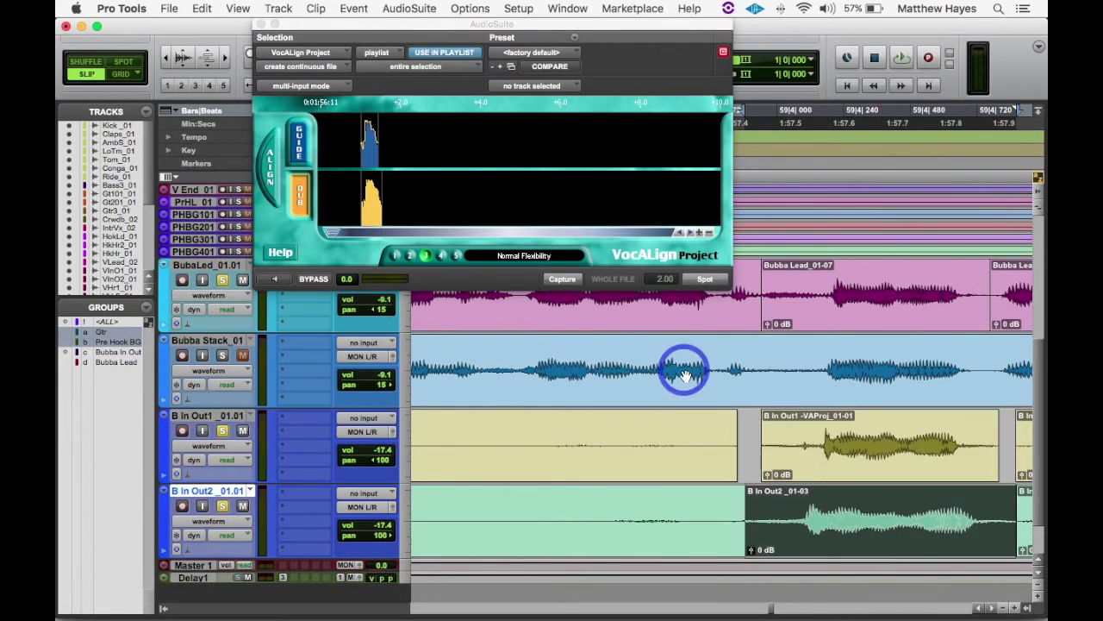
Align and spot the matching B In Out2 clip to the same lead guide, and play the section to check it.
left_click(275, 151)
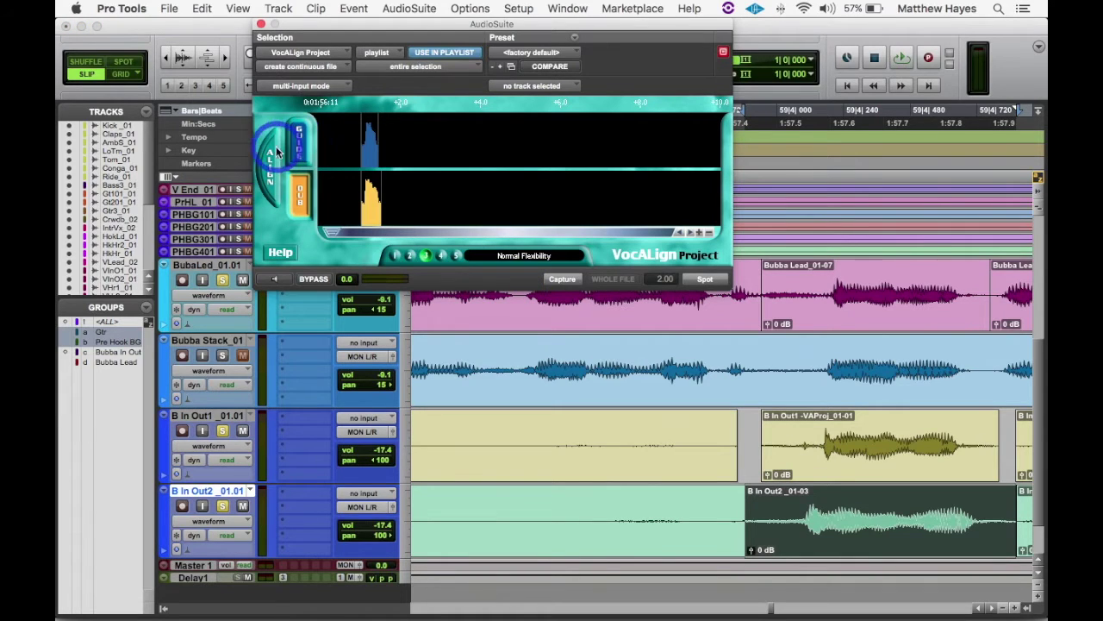
left_click(706, 281)
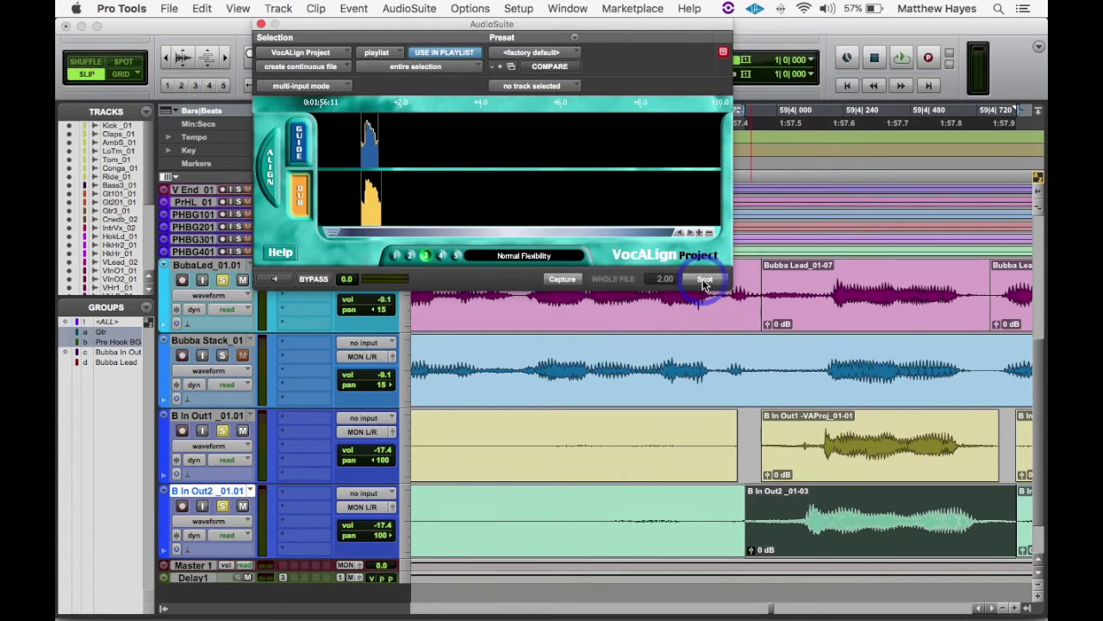
key("r")
key("r")
key("r")
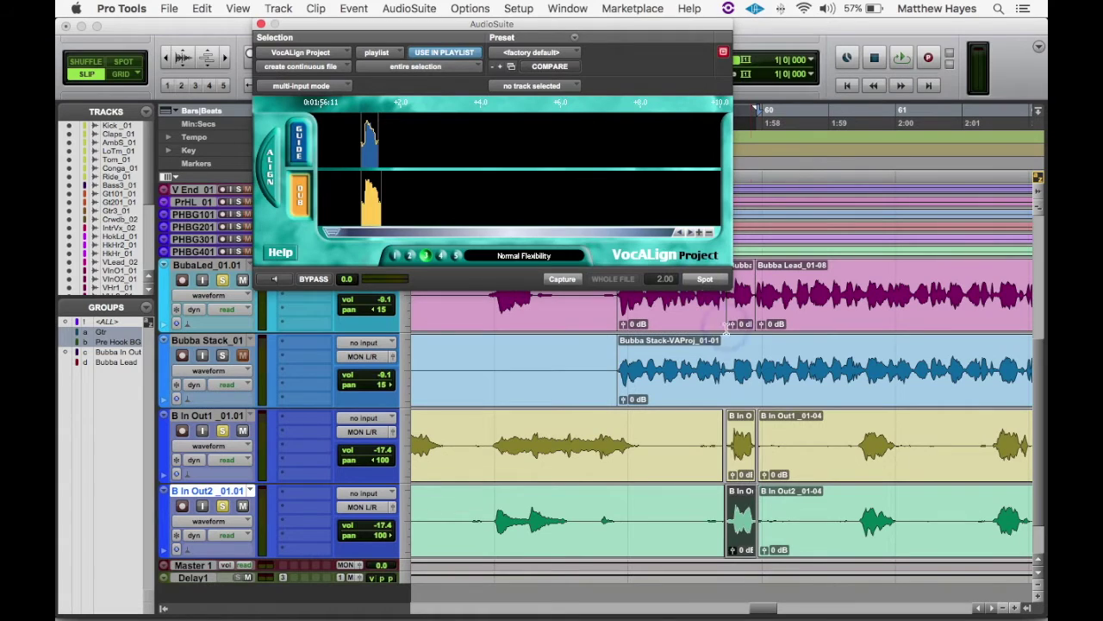
left_click(609, 440)
key("space")
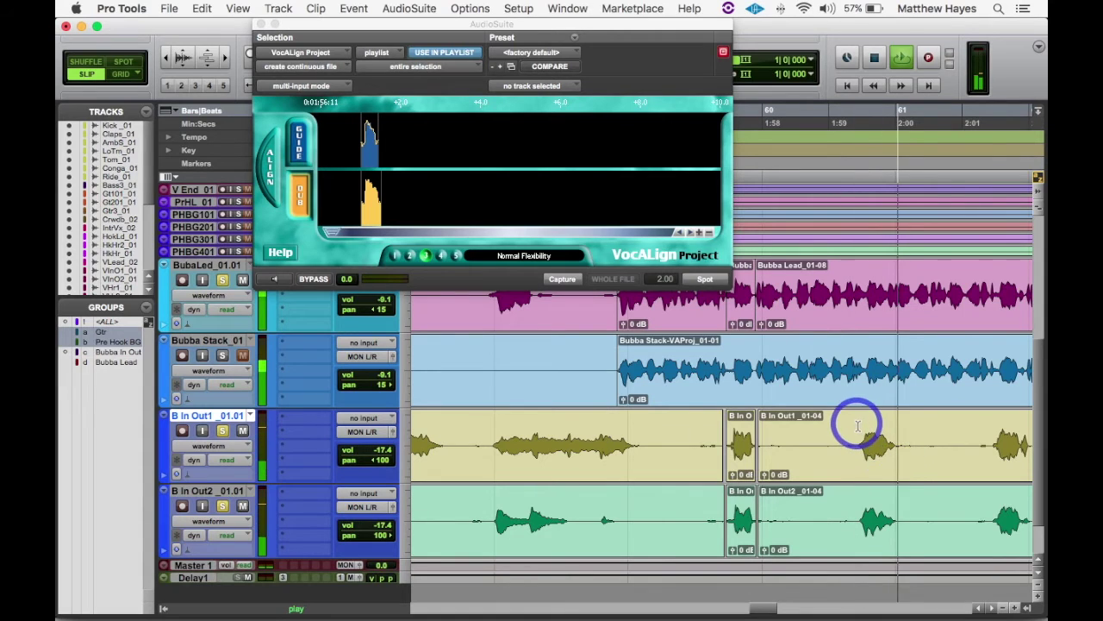
key("space")
Split B In Out1, B In Out2 and Bubba Lead just before the next doubled word, around bar 60 beat 4.
key("t")
key("t")
key("t")
key("t")
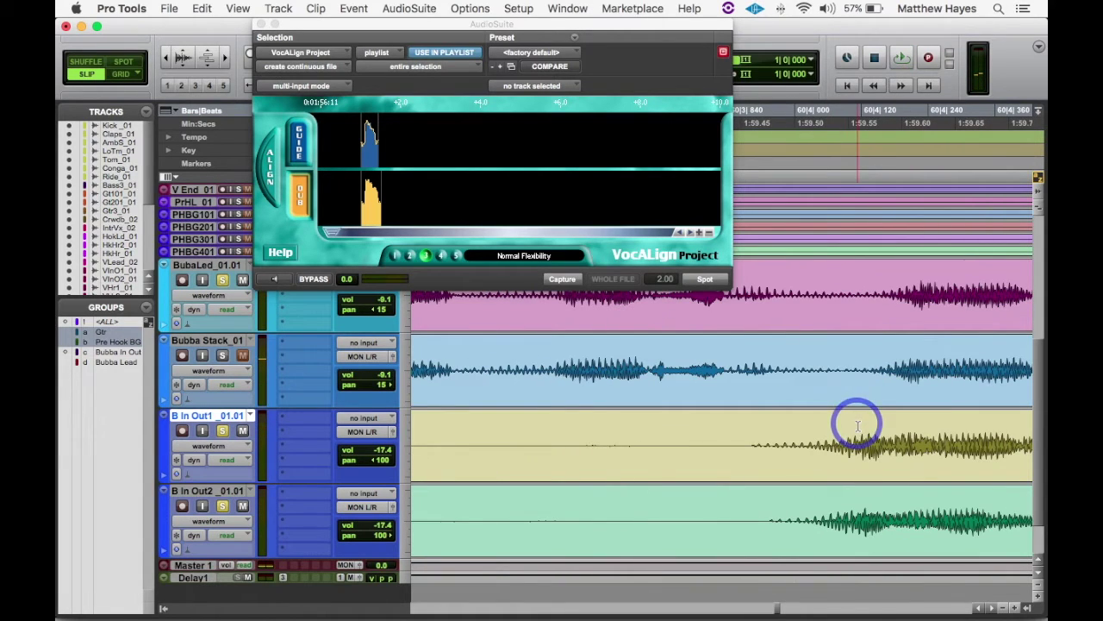
left_click_drag(746, 436, 747, 507)
key("super+e")
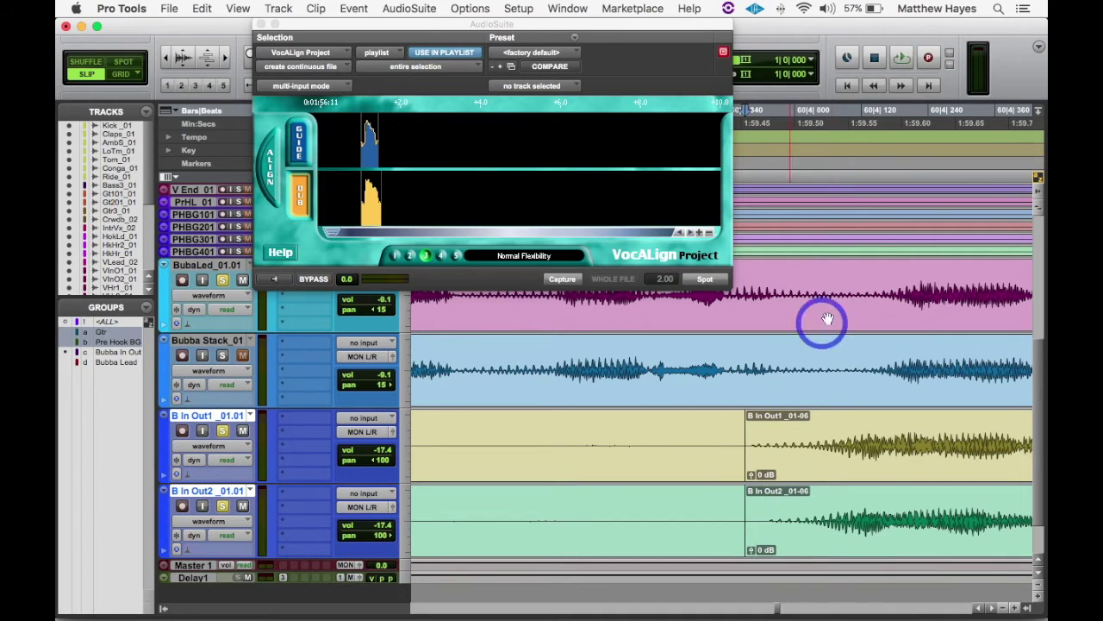
left_click(804, 279)
key("super+e")
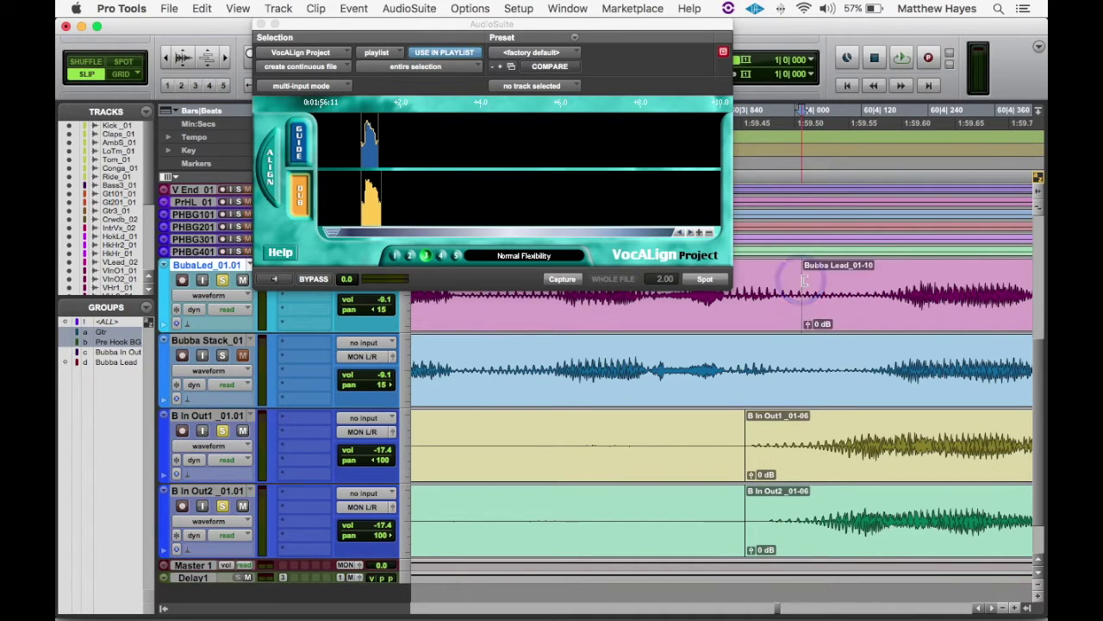
Play the lead to find where the second word ends, and split Bubba Lead, B In Out1 and B In Out2 after it.
key("super+bracketleft")
key("super+bracketleft")
left_click(828, 291)
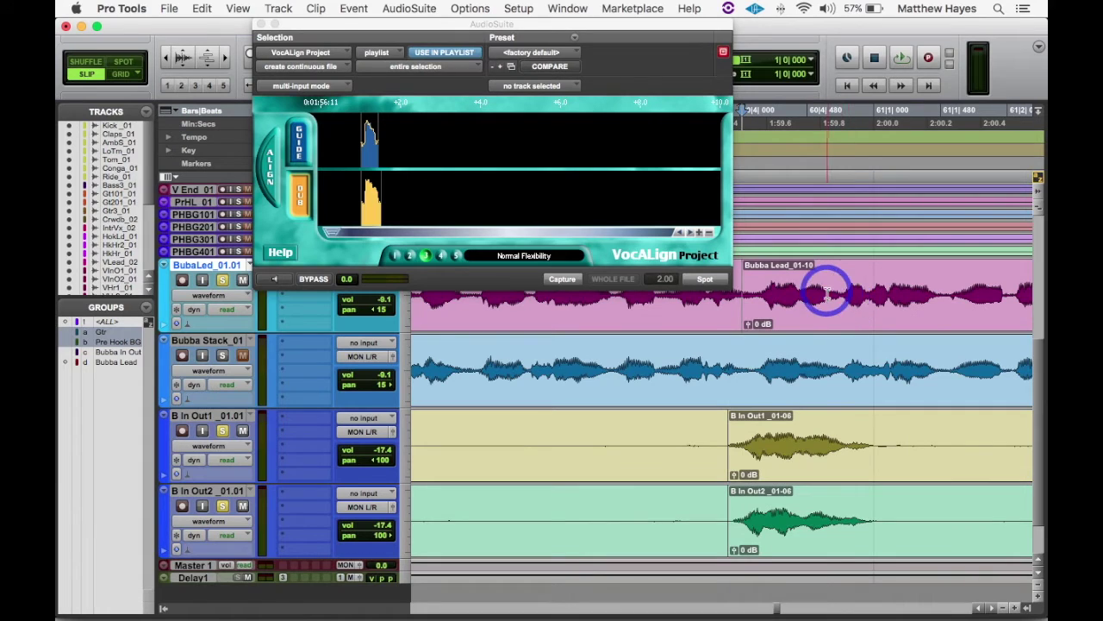
key("space")
left_click(845, 287)
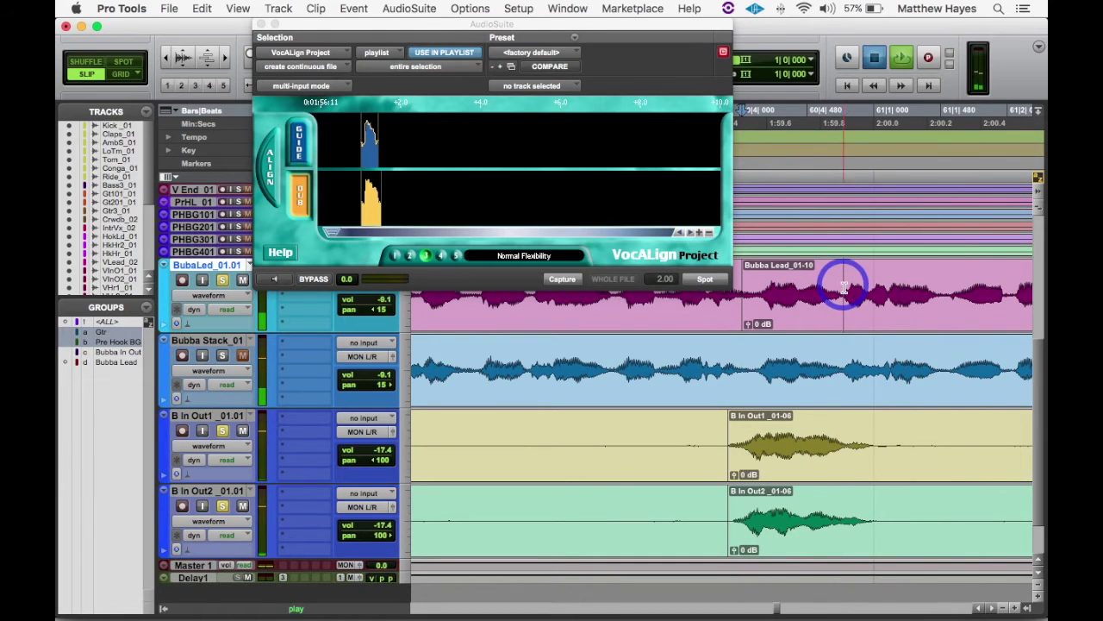
key("super+e")
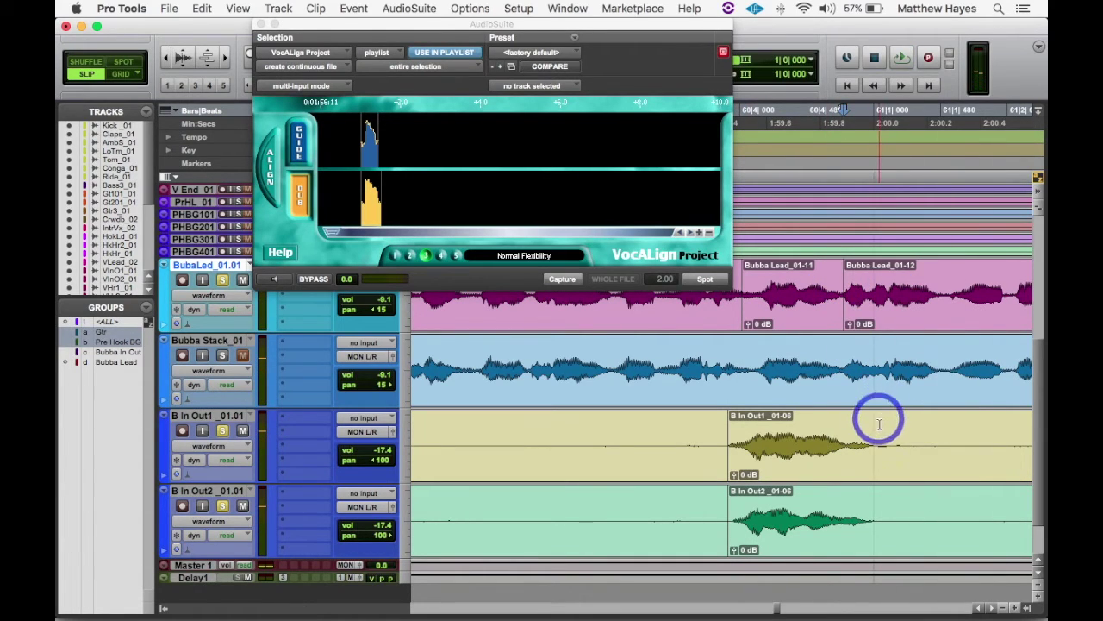
left_click(878, 421)
key("super+e")
left_click(879, 515)
key("super+e")
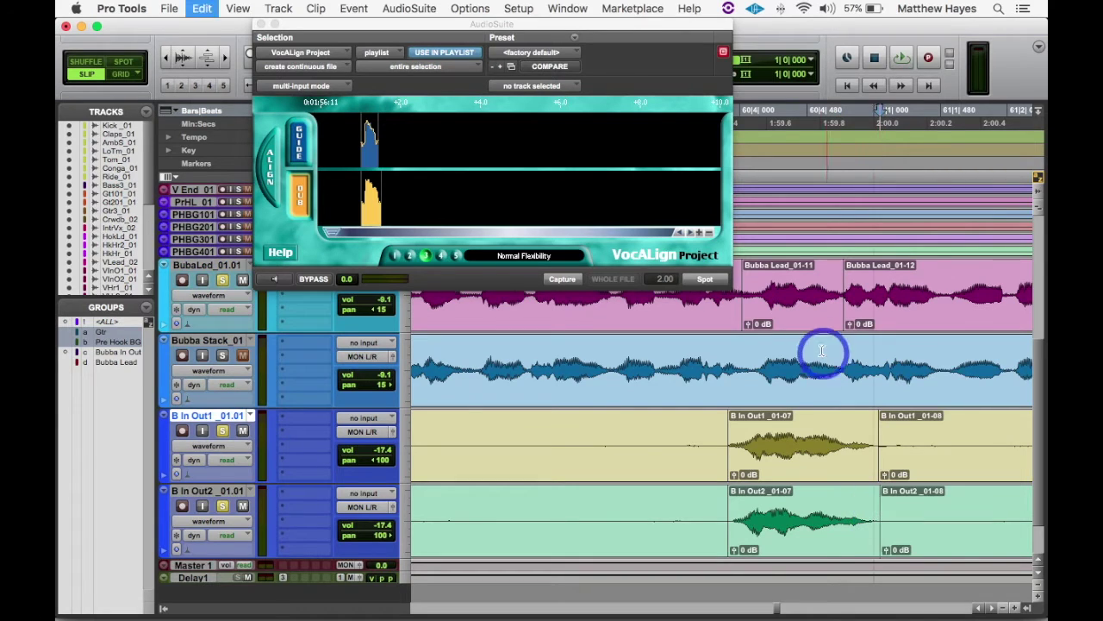
Capture the isolated Bubba Lead word near bar 60 beat 4 as guide, and align and spot the B In Out1 clip to it.
left_click(805, 319)
left_click(302, 147)
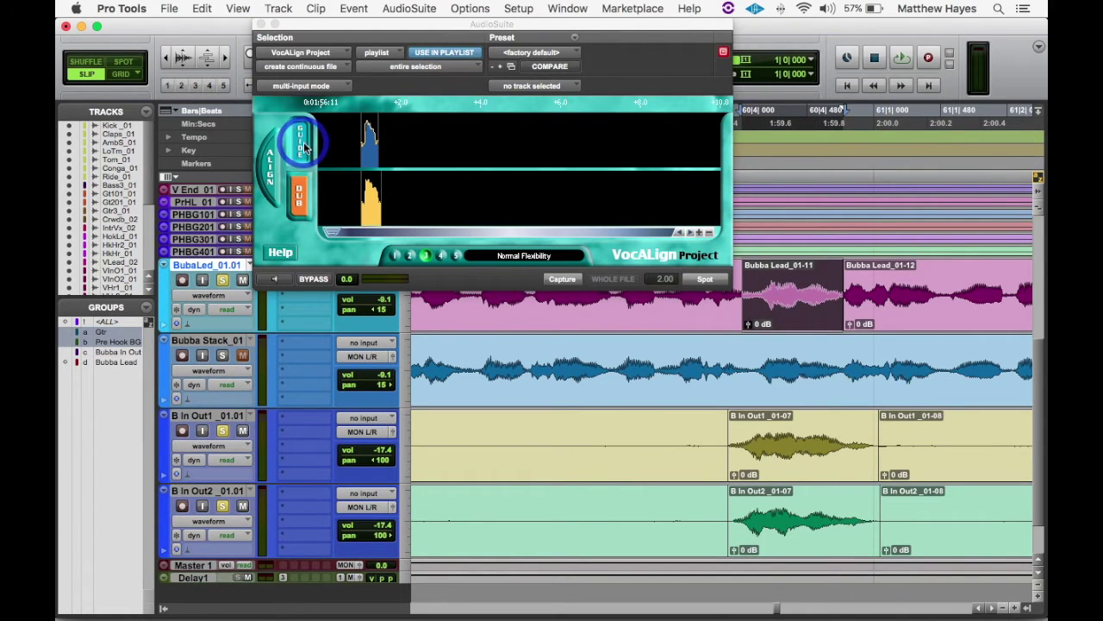
left_click(788, 448)
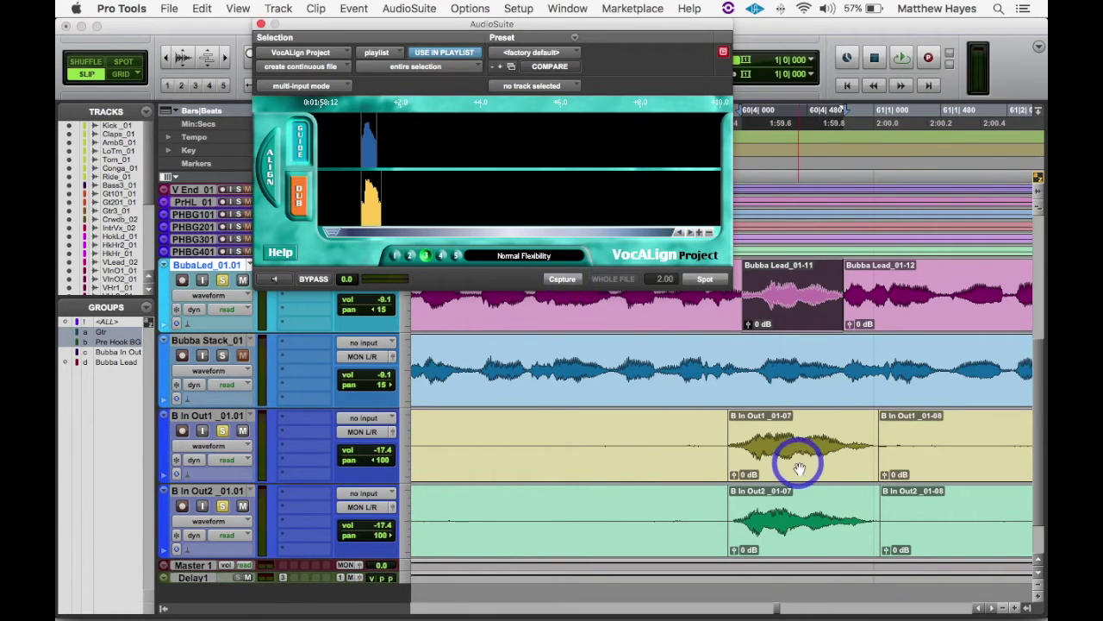
left_click(399, 256)
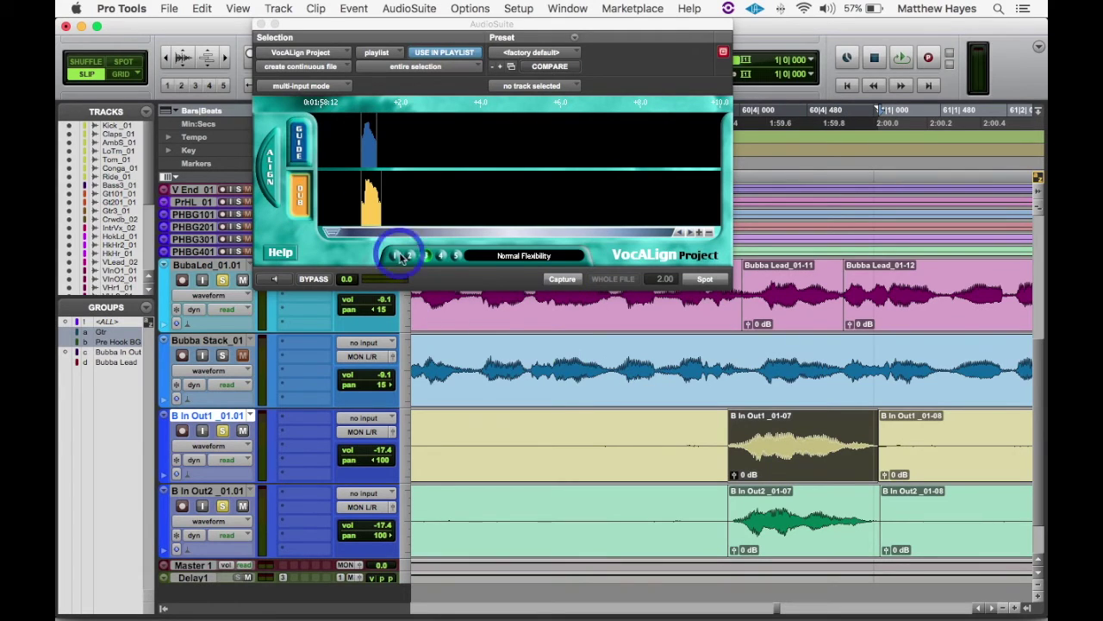
left_click(560, 280)
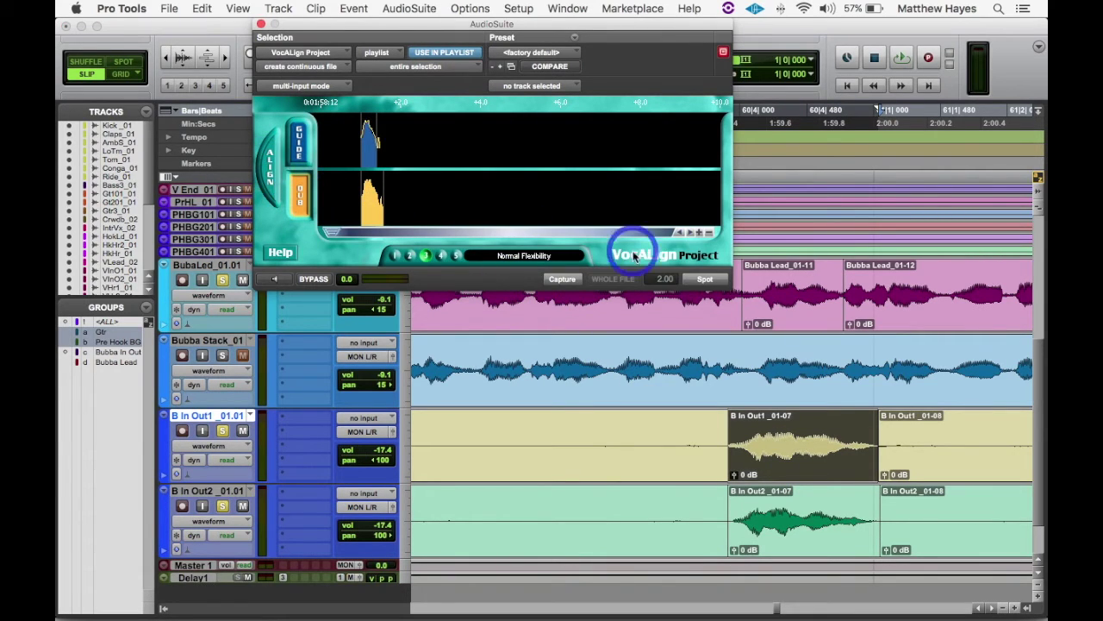
left_click(705, 278)
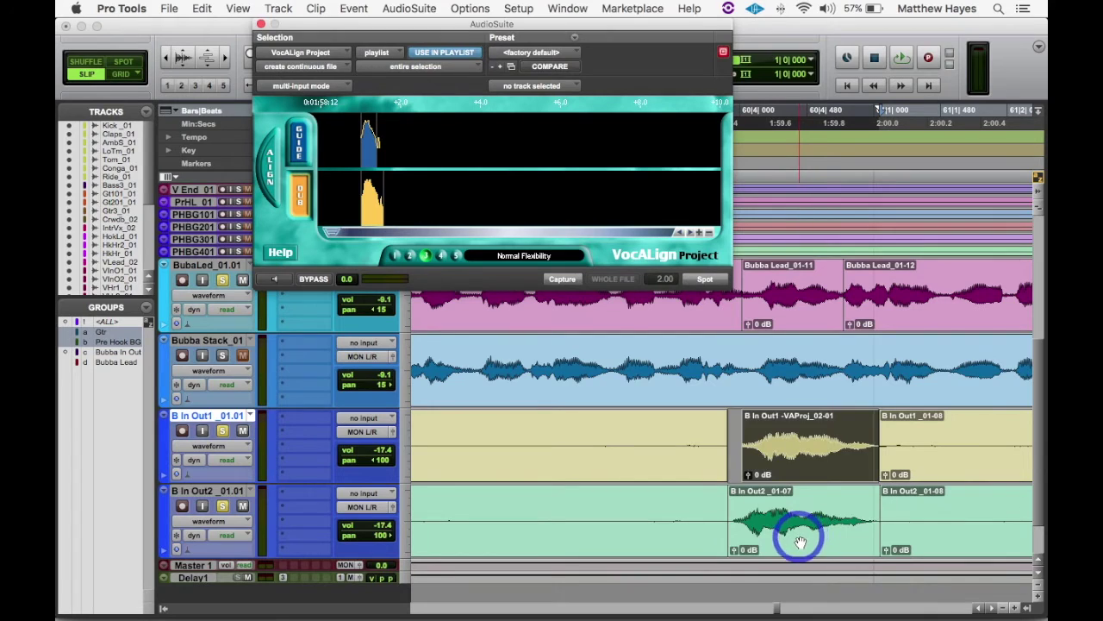
Capture the matching B In Out2 clip as the dub, align it to the same guide, and spot it back onto its track.
left_click(800, 541)
left_click(298, 198)
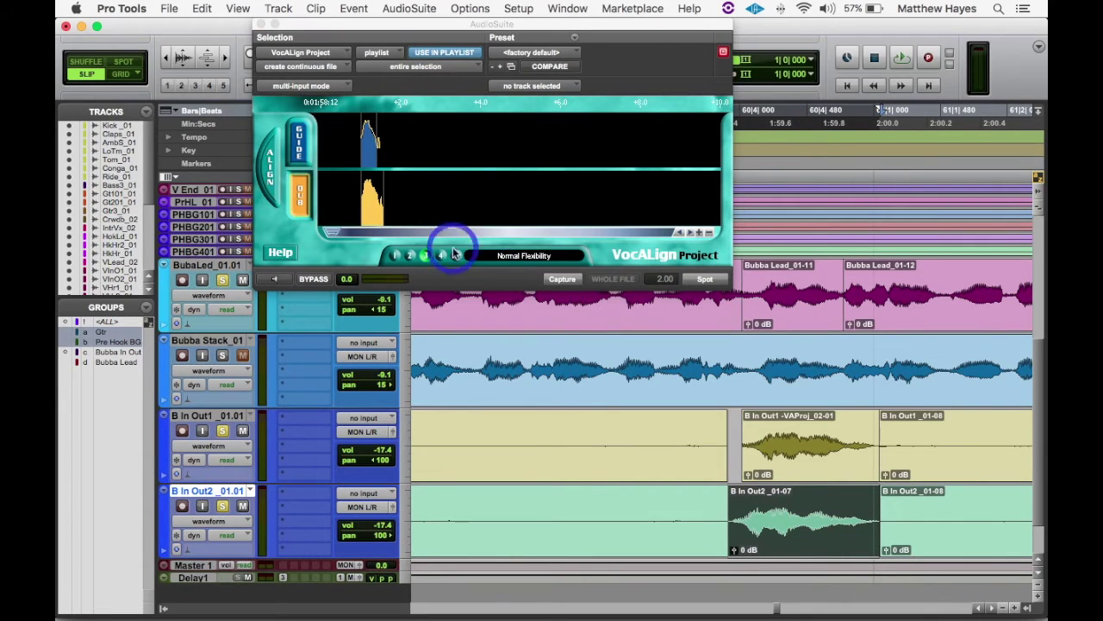
left_click(562, 280)
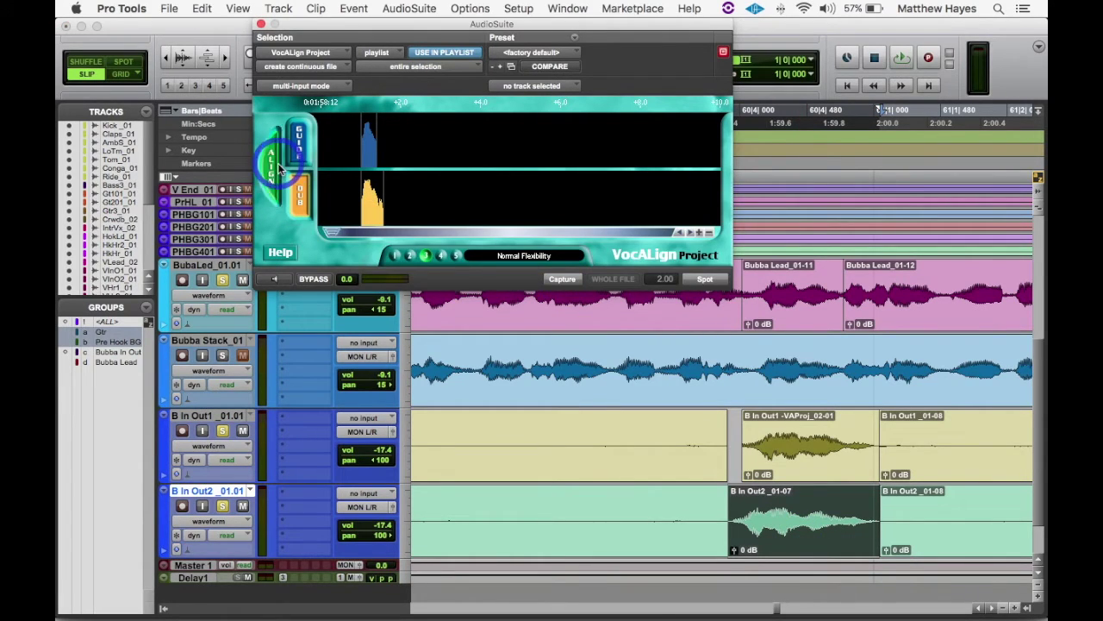
left_click(760, 293)
left_click(703, 279)
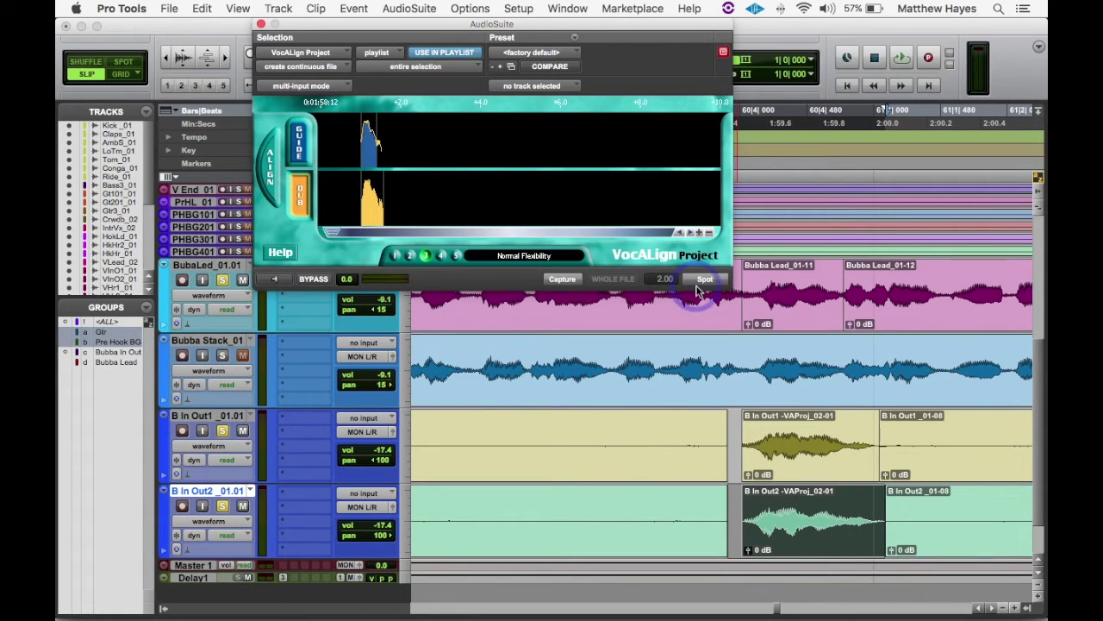
Play the passage from just before the second aligned word to check its timing.
key("r")
key("r")
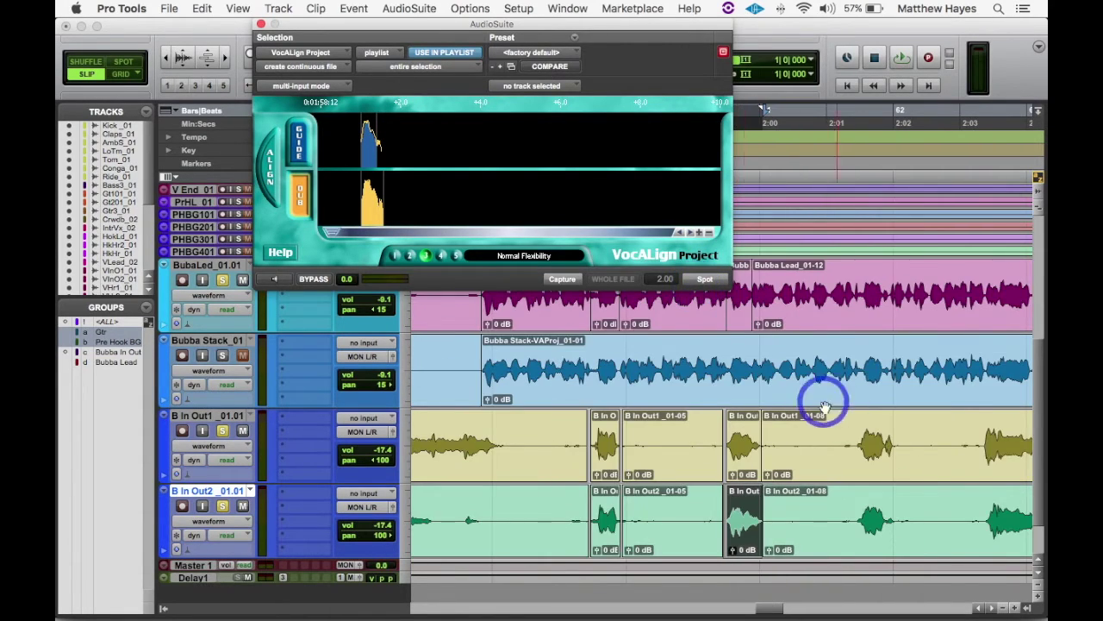
left_click(681, 362)
key("space")
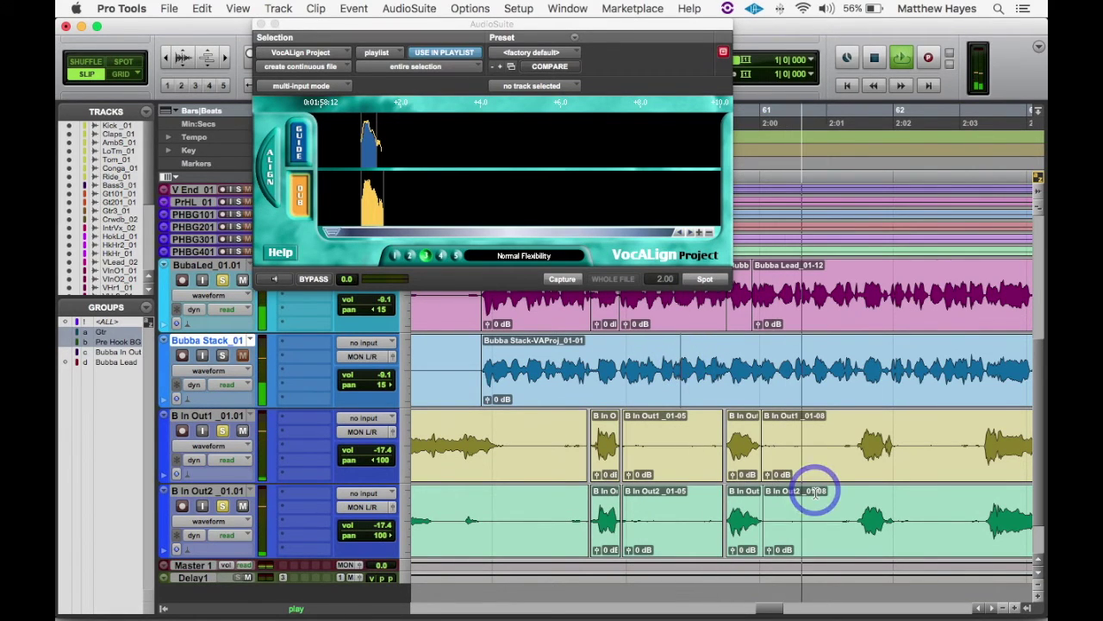
key("space")
Delete the silent clips between the two aligned words on B In Out1 and B In Out2, and trim the silence before the first word.
left_click(691, 472)
key("Delete")
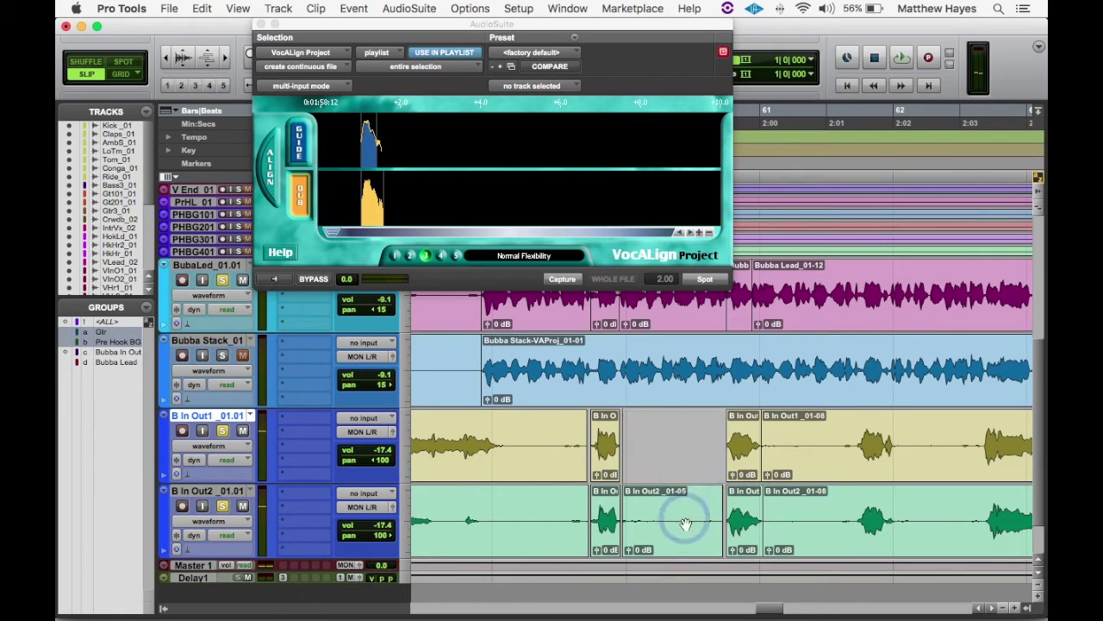
left_click(681, 522)
key("Delete")
left_click_drag(587, 437, 519, 440)
left_click_drag(584, 519, 519, 515)
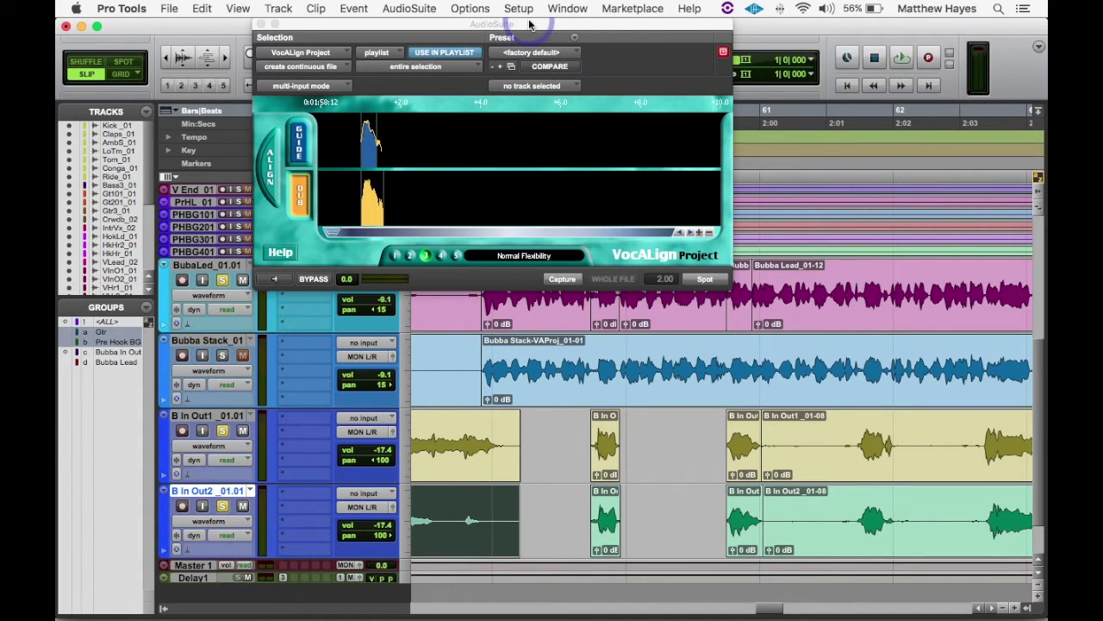
Uncover the Bubba Lead track and heal its separations from 58|3|863 to 61|1|715.
left_click_drag(556, 31, 691, 373)
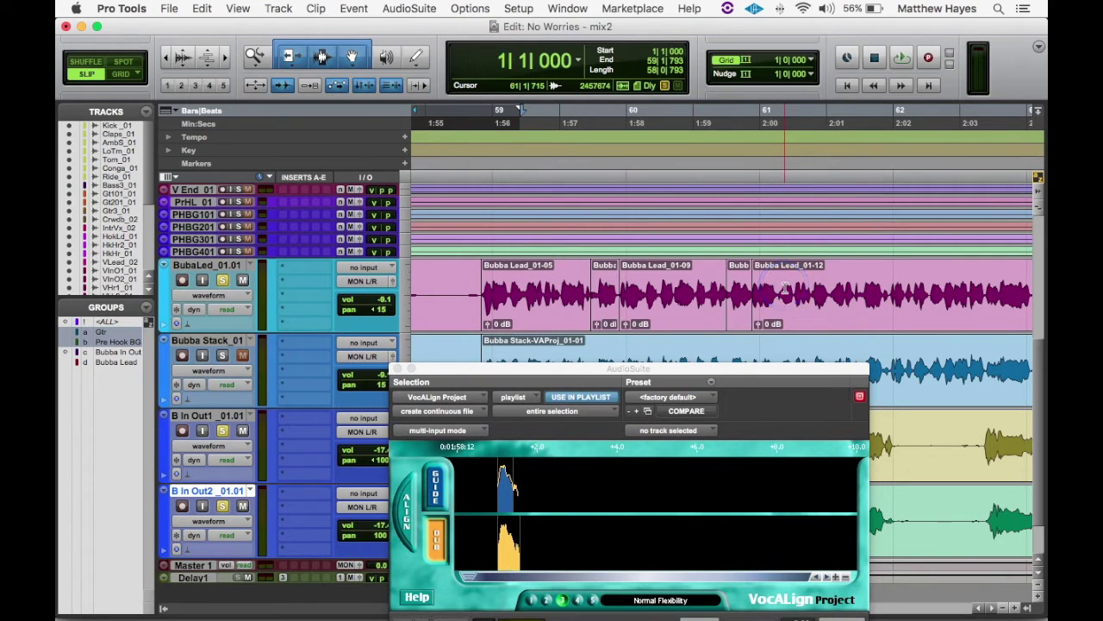
left_click_drag(784, 291, 455, 293)
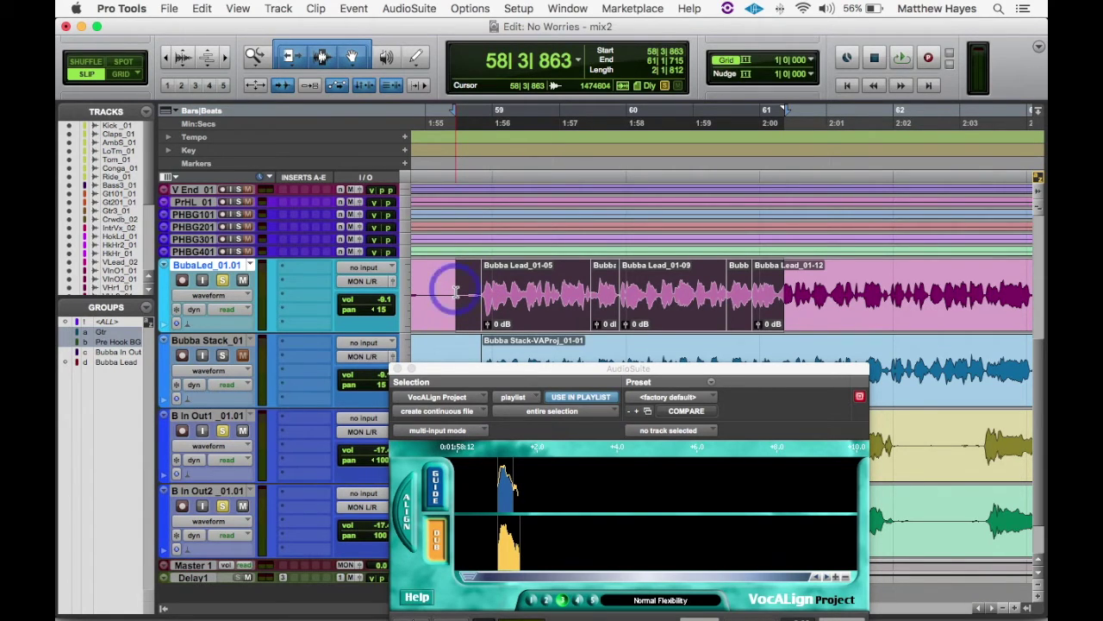
key("super+h")
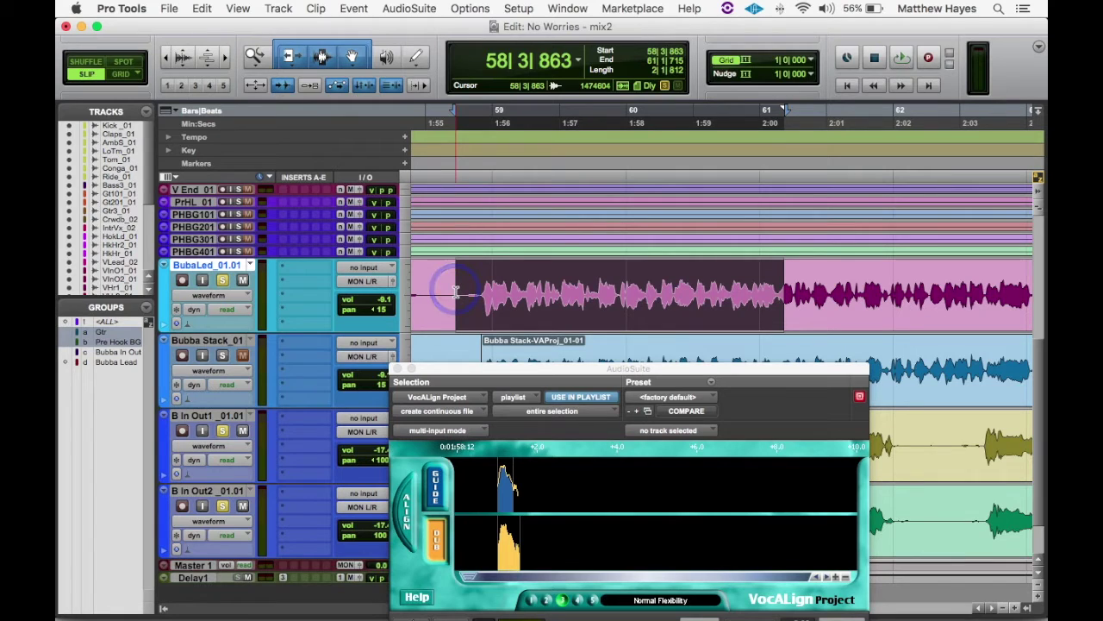
Move the VocALign window clear of the upcoming passage and play the lead to locate the next doubled word.
left_click(626, 369)
left_click_drag(626, 369, 494, 185)
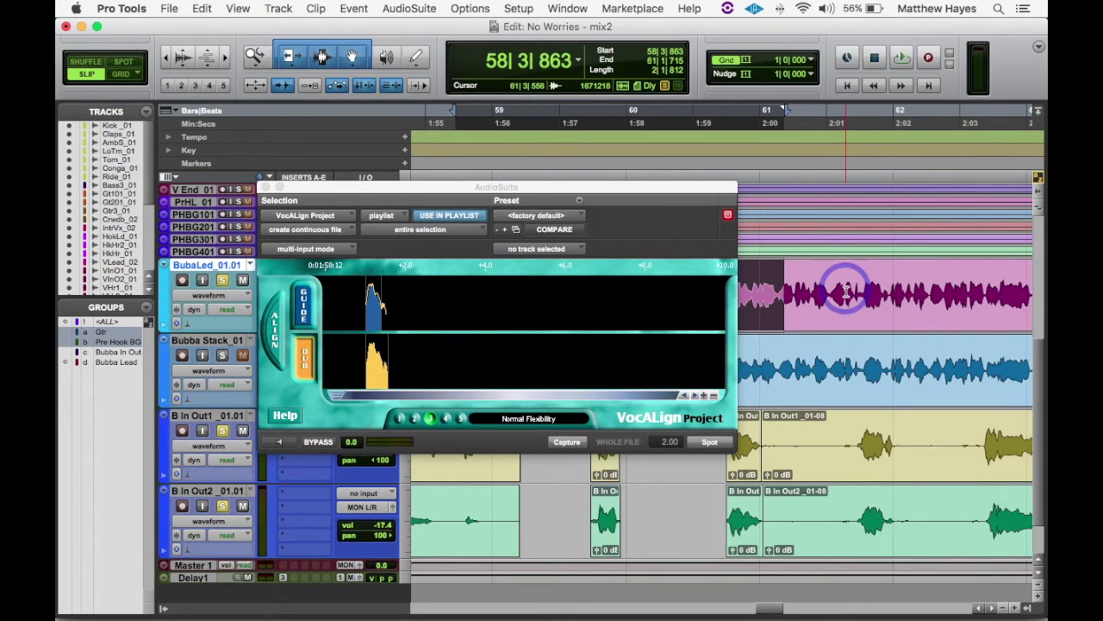
key("t")
key("t")
key("t")
key("super+bracketleft")
key("super+bracketleft")
key("super+bracketleft")
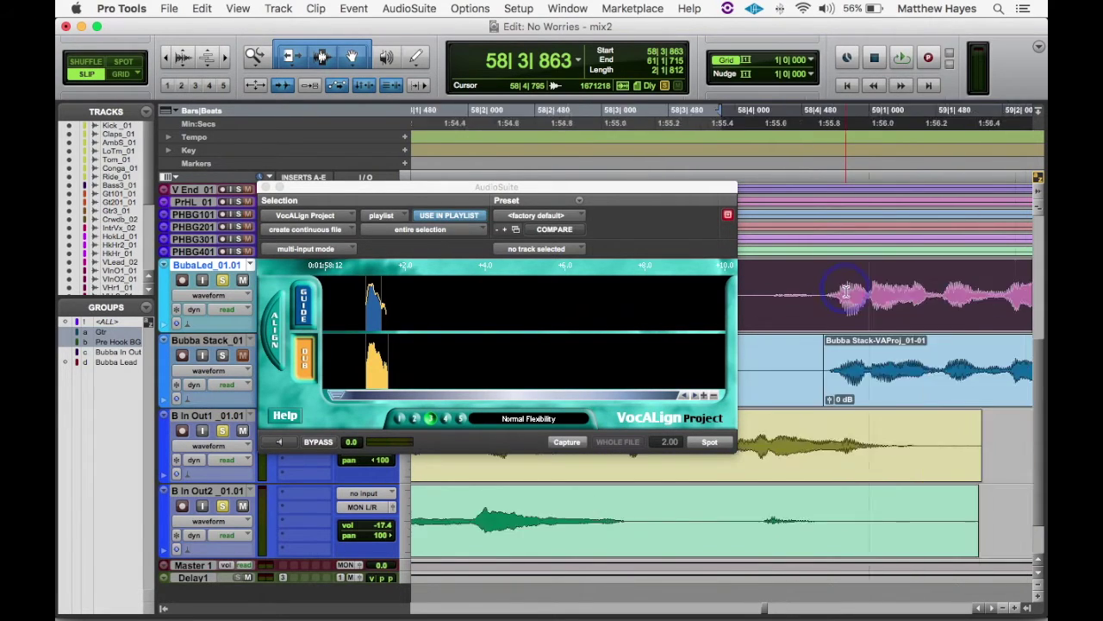
key("r")
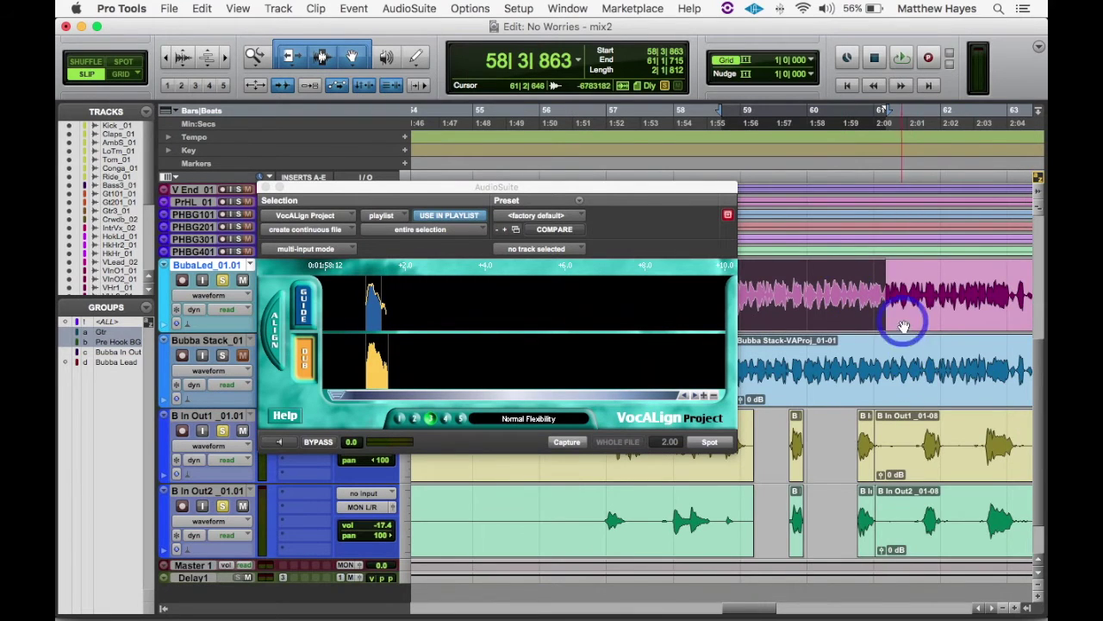
left_click(916, 291)
key("t")
key("t")
key("t")
key("space")
key("space")
Split Bubba Lead, B In Out1 and B In Out2 just before the doubled word, around 61|3|829.
left_click(785, 290)
key("b")
left_click(781, 451)
key("b")
left_click(775, 515)
key("b")
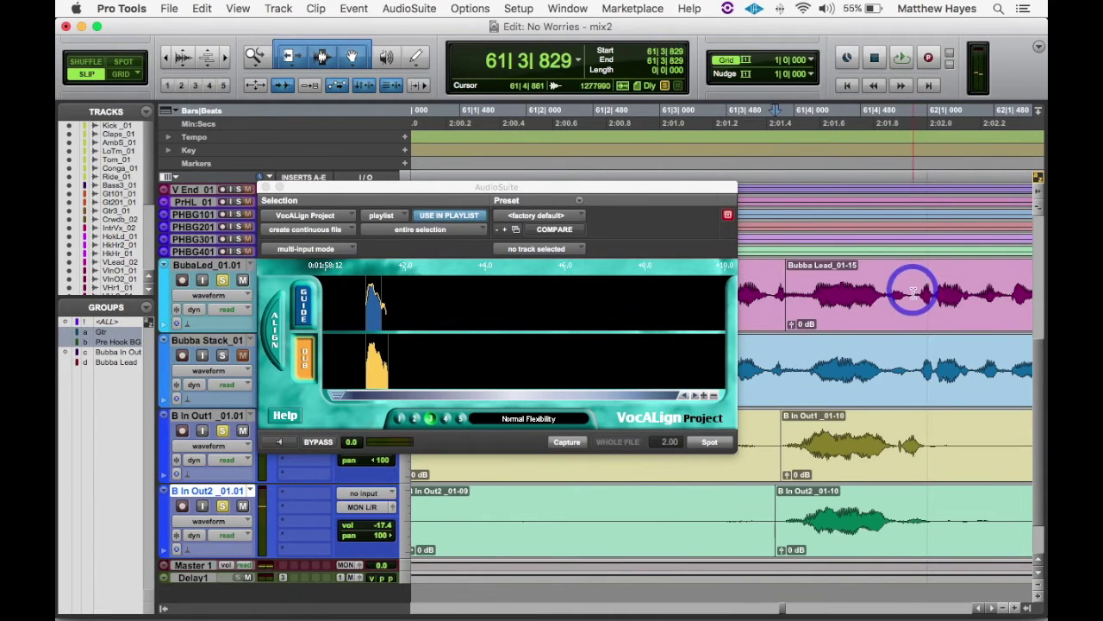
Isolate the Bubba Lead word around bar 61 beat 4 as the guide, and align and spot the B In Out1 clip to it.
left_click(913, 293)
left_click(303, 305)
left_click(821, 458)
left_click(304, 357)
left_click(272, 327)
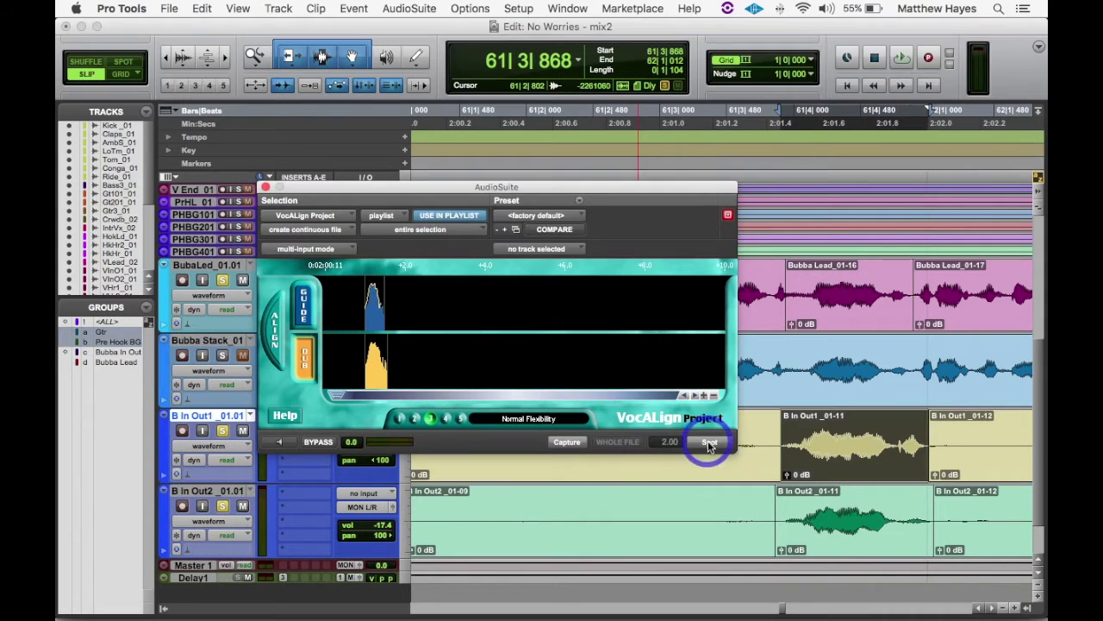
left_click(709, 443)
Align the B In Out2 clip around bar 61 beat 4 to the same lead guide and spot it onto its track.
left_click(823, 528)
left_click(303, 353)
left_click(706, 444)
Split the lead and both B In Out tracks just before the next doubled word, around 62|3|720.
key("r")
key("r")
key("r")
left_click(786, 293)
key("t")
key("t")
key("t")
left_click_drag(603, 187, 494, 109)
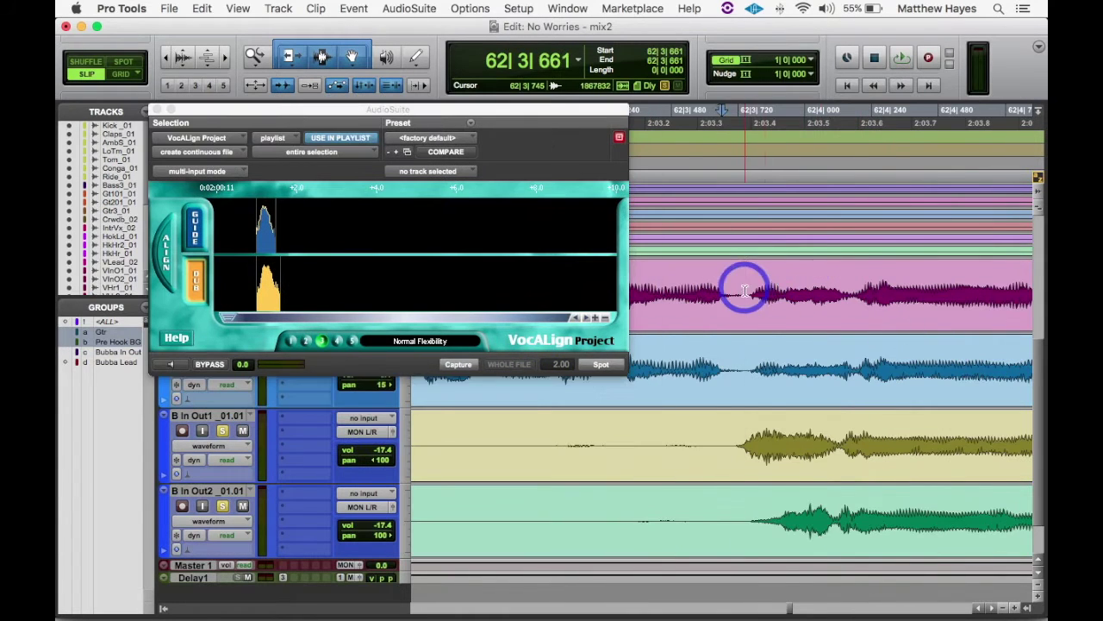
left_click(733, 291)
key("b")
left_click(727, 446)
key("b")
Split Bubba Lead, B In Out1 and B In Out2 right after that word, around bar 63 beat 1.
left_click(958, 294)
key("b")
left_click(953, 446)
key("b")
left_click(957, 520)
key("b")
Capture the lead word around bar 62 beat 4 as the guide, and align and spot both B In Out clips to it.
left_click(862, 291)
left_click(458, 364)
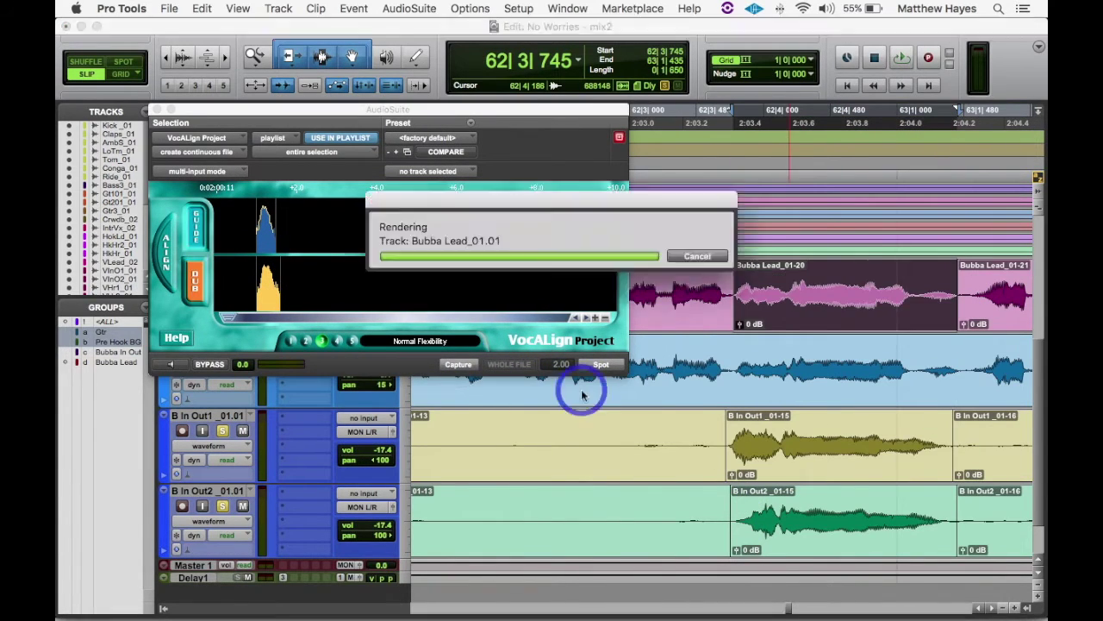
left_click(799, 535)
left_click(196, 281)
left_click(600, 364)
Delete the silent clips on B In Out1 and B In Out2 ahead of the word at bar 61 beat 4.
key("r")
key("r")
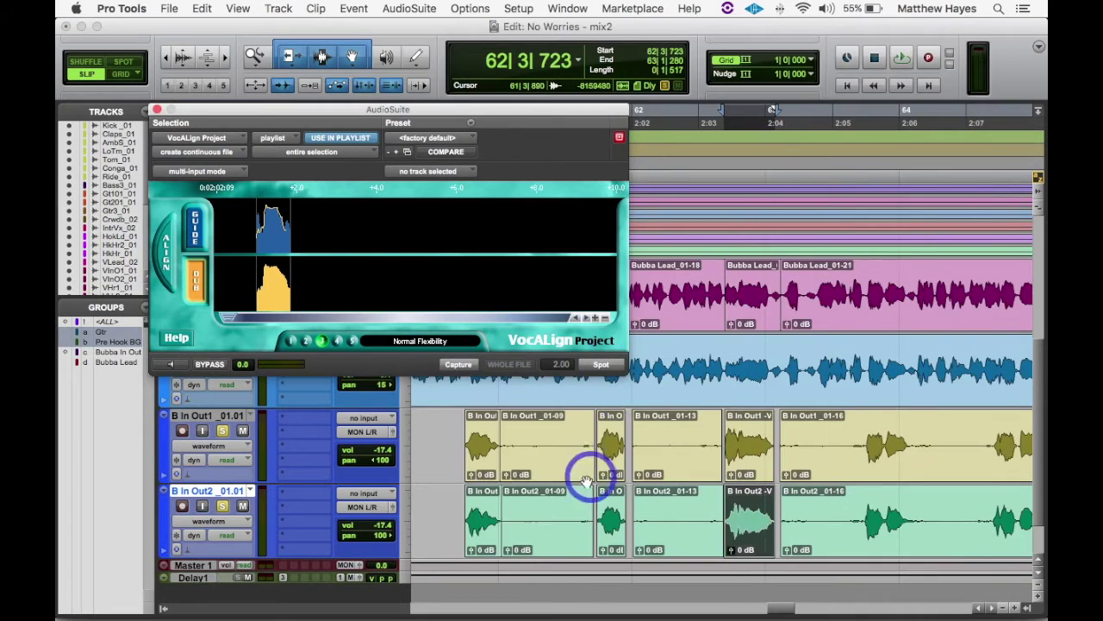
left_click(588, 475)
key("Delete")
left_click(569, 532)
key("Delete")
Split all three vocal tracks just before the word at bar 63 beat 4, and delete the silent B In Out clips preceding it.
left_click(781, 290)
key("b")
left_click(778, 446)
key("b")
left_click(775, 521)
key("b")
key("r")
key("r")
left_click(646, 466)
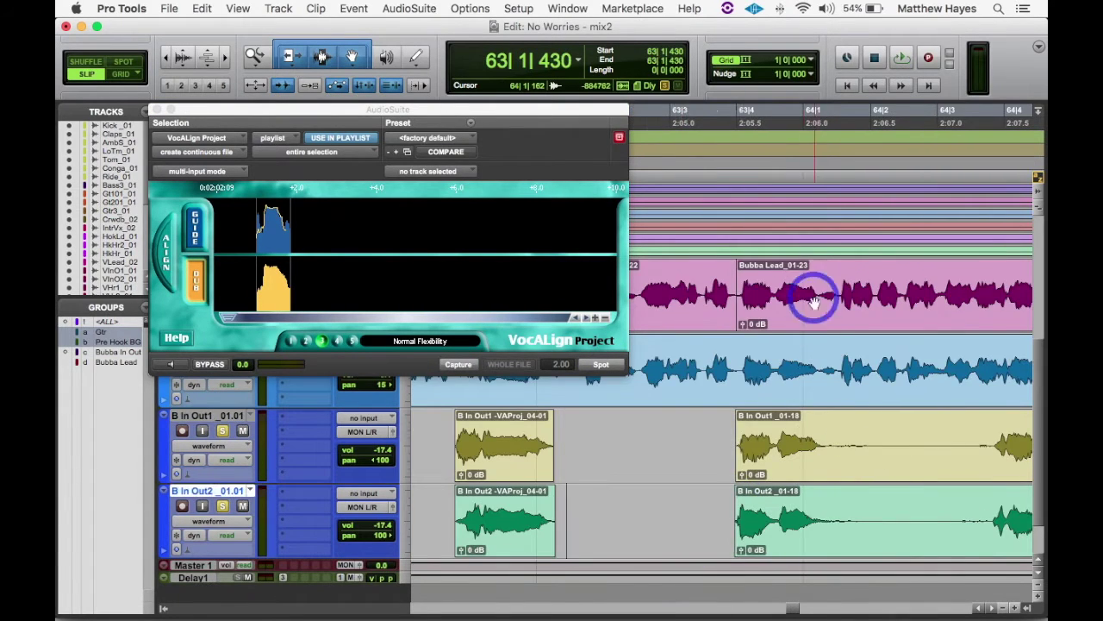
Capture the B In Out1 and B In Out2 clips at bar 63 beat 4 as dubs, and align and spot each to the lead word.
left_click(457, 364)
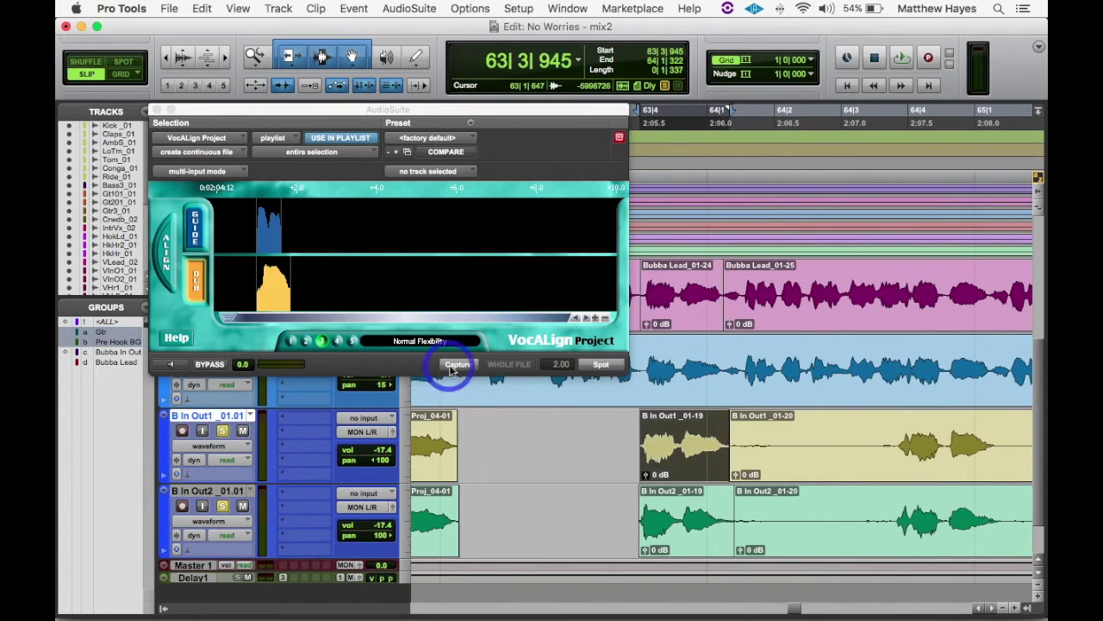
left_click(665, 517)
left_click(576, 369)
Split Bubba Lead, B In Out1 and B In Out2 just before the next doubled word, around 64|3|802.
left_click(898, 437)
key("t")
key("t")
key("t")
key("t")
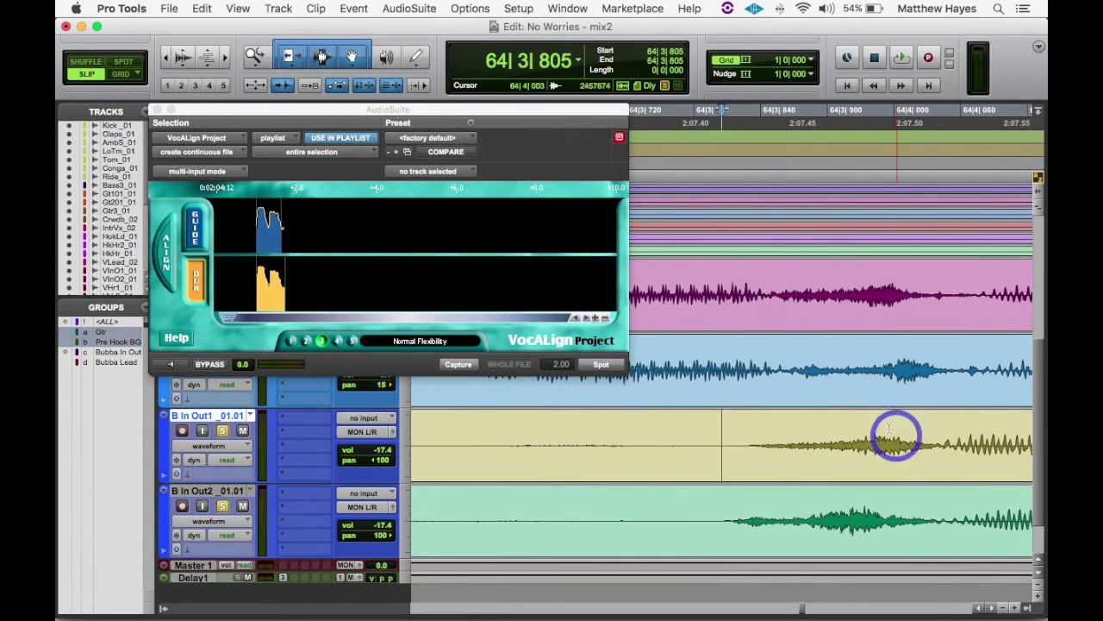
left_click(775, 291)
key("b")
left_click(740, 446)
key("b")
left_click(716, 500)
key("b")
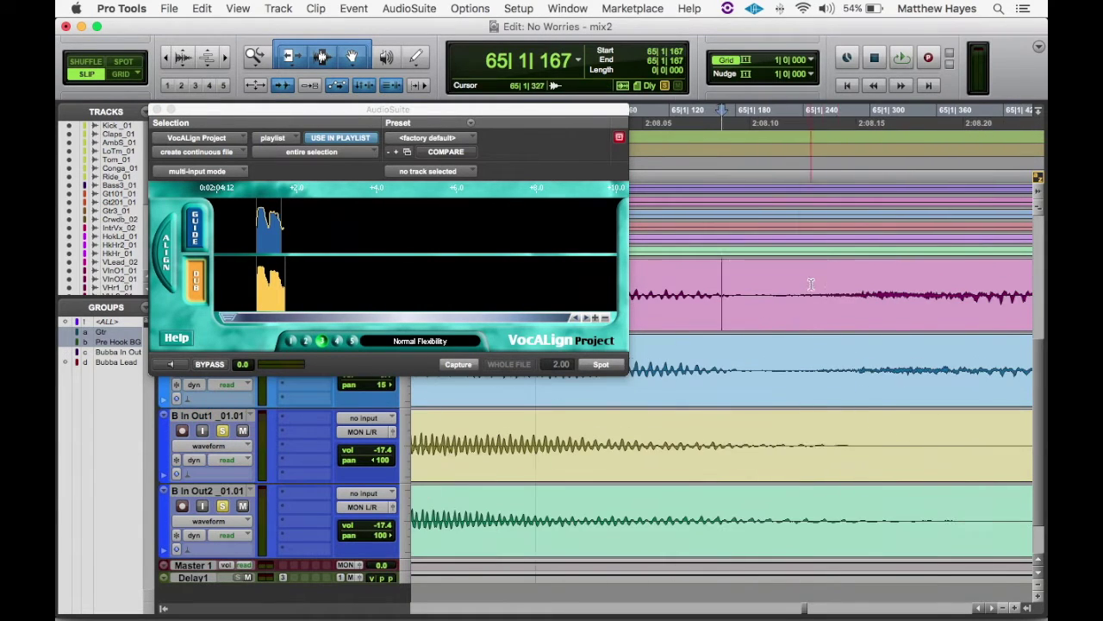
Split after the word in bar 65 beat 1, capture its lead clip as guide, and align and spot the B In Out1 clip.
left_click(859, 434)
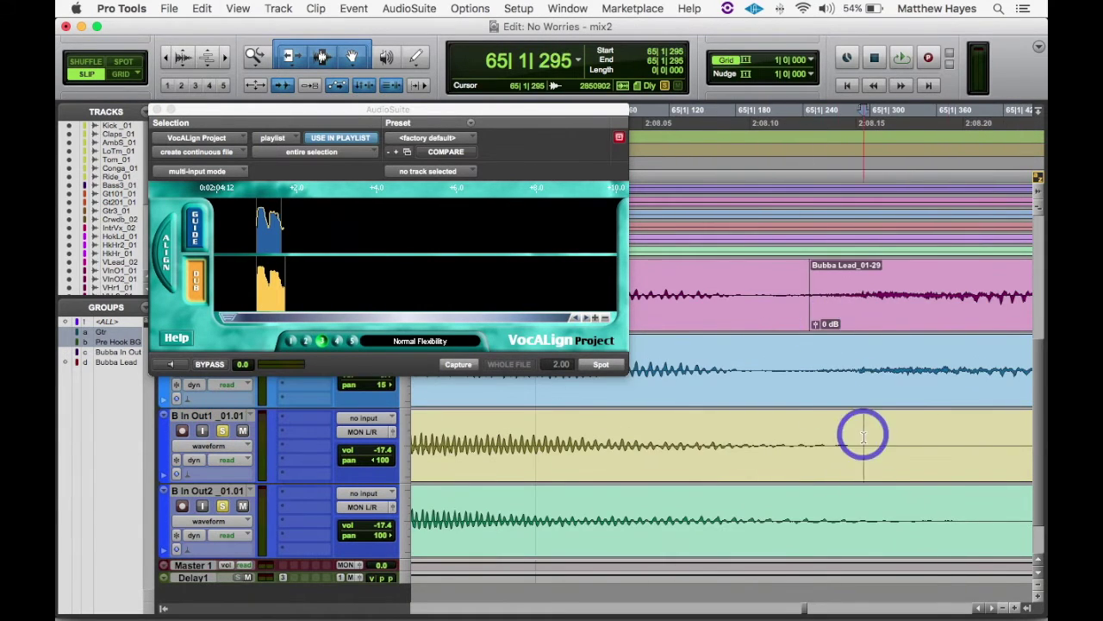
left_click(697, 305)
left_click(538, 394)
left_click(195, 281)
left_click(599, 367)
Align the B In Out2 clip around bar 64 beat 4 to the captured lead guide and spot it onto its track.
left_click(684, 517)
left_click(198, 266)
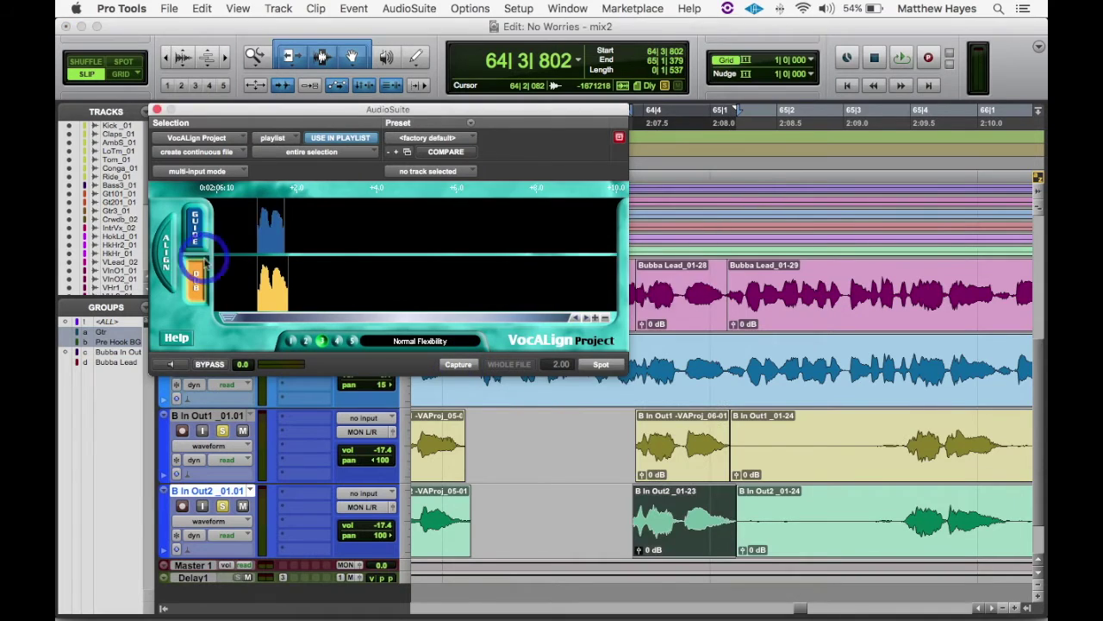
left_click(609, 364)
Split the three vocal tracks just before the word around 65|3|887, and delete the silent B In Out clips preceding it.
left_click(907, 430)
key("t")
key("t")
key("t")
key("t")
left_click(747, 290)
key("super+bracketleft")
left_click(661, 525)
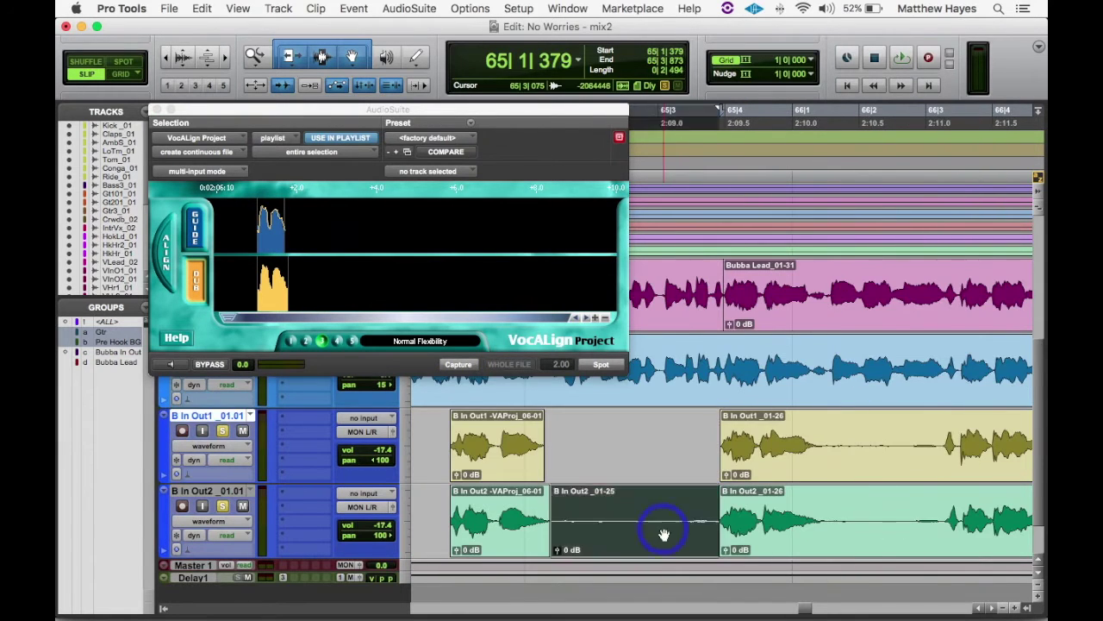
key("super+bracketright")
Capture the lead word around bar 65 beat 4 as guide, and align and spot the B In Out1 and B In Out2 clips to it.
left_click(813, 283)
left_click(458, 363)
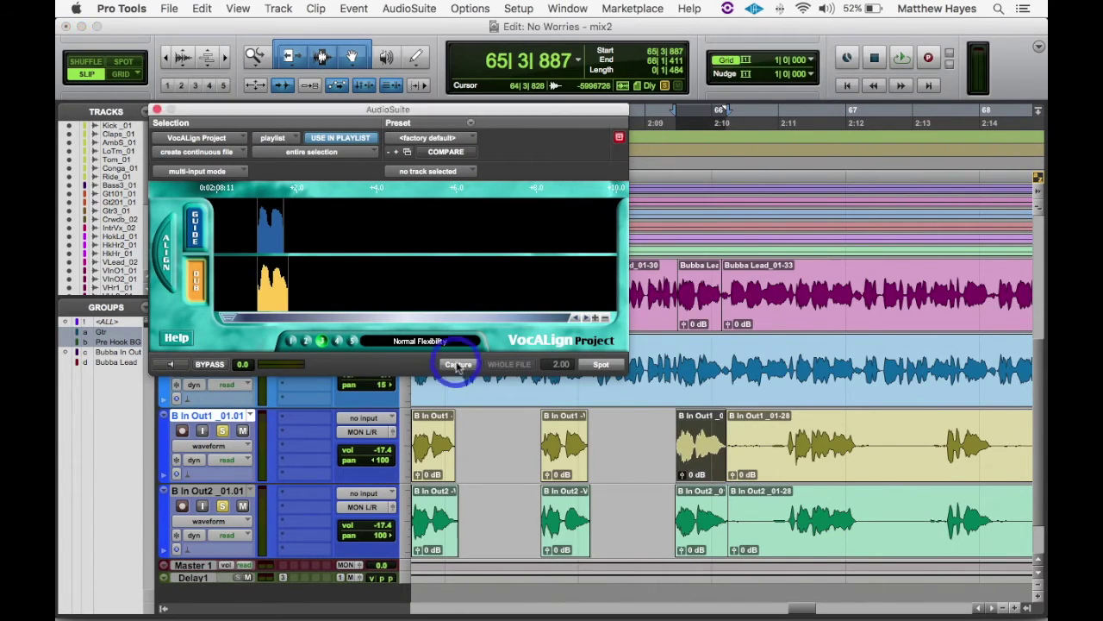
left_click(698, 521)
left_click(603, 366)
Split Bubba Lead, B In Out1 and B In Out2 just before the next doubled phrase, around 66|3|254.
left_click(789, 428)
key("t")
key("t")
key("t")
key("t")
left_click(745, 288)
key("b")
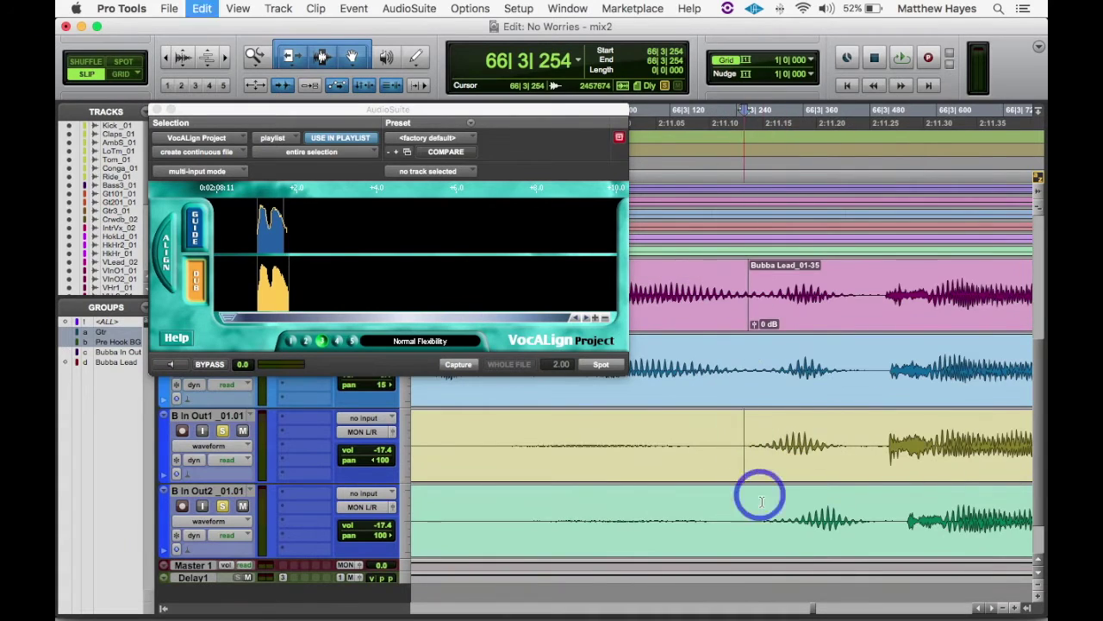
left_click(757, 495)
key("b")
Delete the silent B In Out clips before the phrase, and split the three vocal tracks after it, around bar 67 beat 1.
key("r")
key("r")
key("r")
left_click(682, 477)
left_click(873, 285)
key("b")
left_click(870, 444)
key("b")
Capture the lead phrase from 66|3|254 as the guide, and align and spot both B In Out clips to it.
left_click(799, 305)
left_click(457, 364)
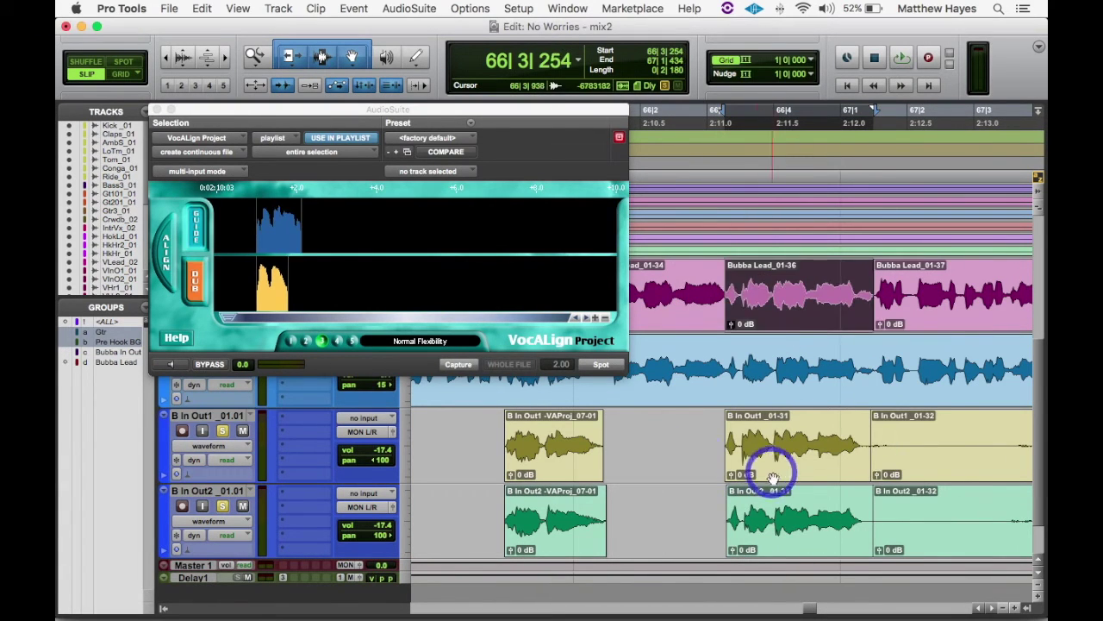
left_click(771, 474)
left_click(457, 364)
left_click(600, 363)
left_click(177, 254)
left_click(595, 364)
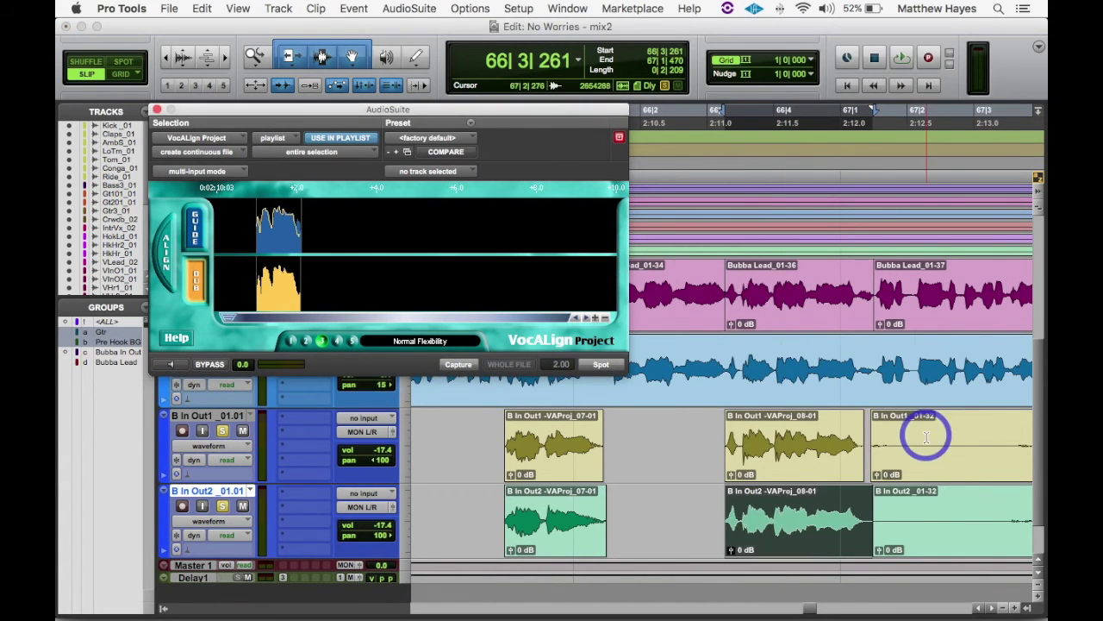
Split Bubba Lead, B In Out1 and B In Out2 just before the next doubled word, around 67|4|031.
left_click(991, 297)
key("t")
key("t")
key("t")
left_click(778, 272)
key("b")
left_click(761, 437)
key("b")
left_click(756, 500)
key("b")
Delete the silent B In Out1 and B In Out2 clips before the word at 67|4|031.
key("r")
key("r")
key("r")
left_click(680, 468)
left_click(681, 548, "shift")
key("BackSpace")
Split the vocal tracks after the word, around 68|1|470, and align and spot the B In Out clips to the captured lead word.
left_click(773, 285)
key("t")
key("t")
key("t")
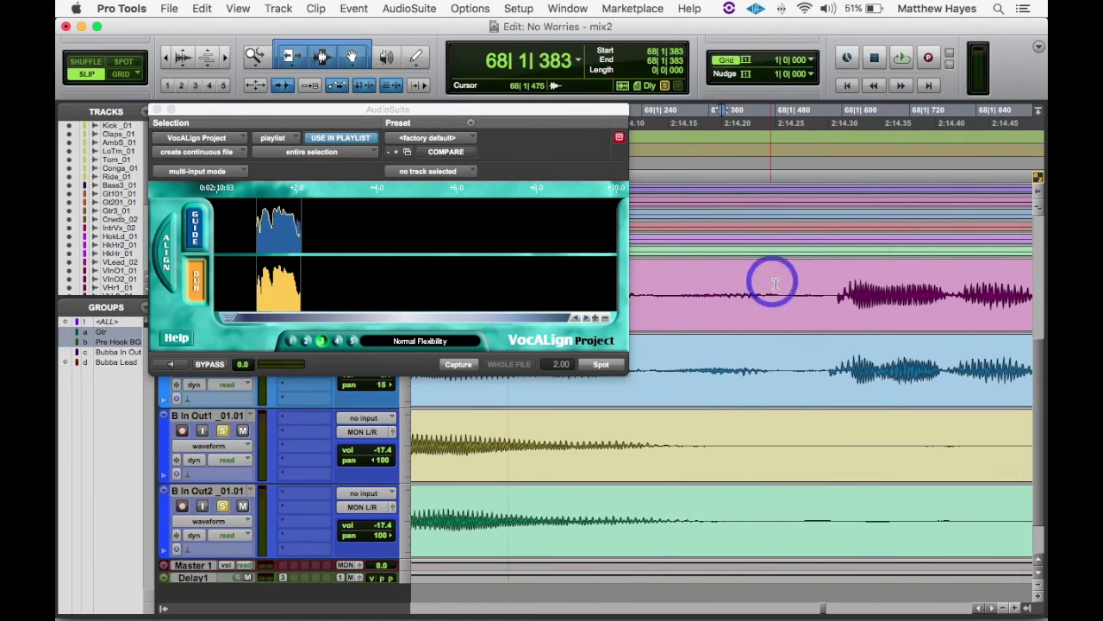
left_click(784, 286)
left_click(435, 363)
left_click(601, 364)
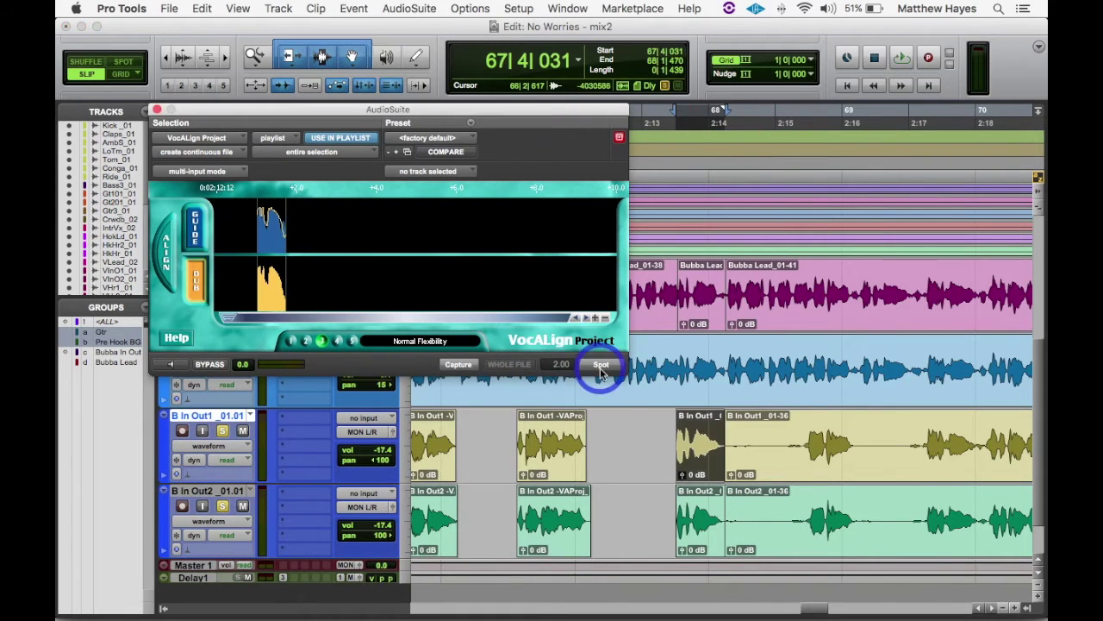
Split Bubba Lead, B In Out1 and B In Out2 just before the next doubled word, around 68|3|889.
left_click(804, 439)
key("t")
key("t")
key("t")
key("t")
left_click(872, 295)
key("b")
left_click(738, 440)
key("b")
left_click(757, 505)
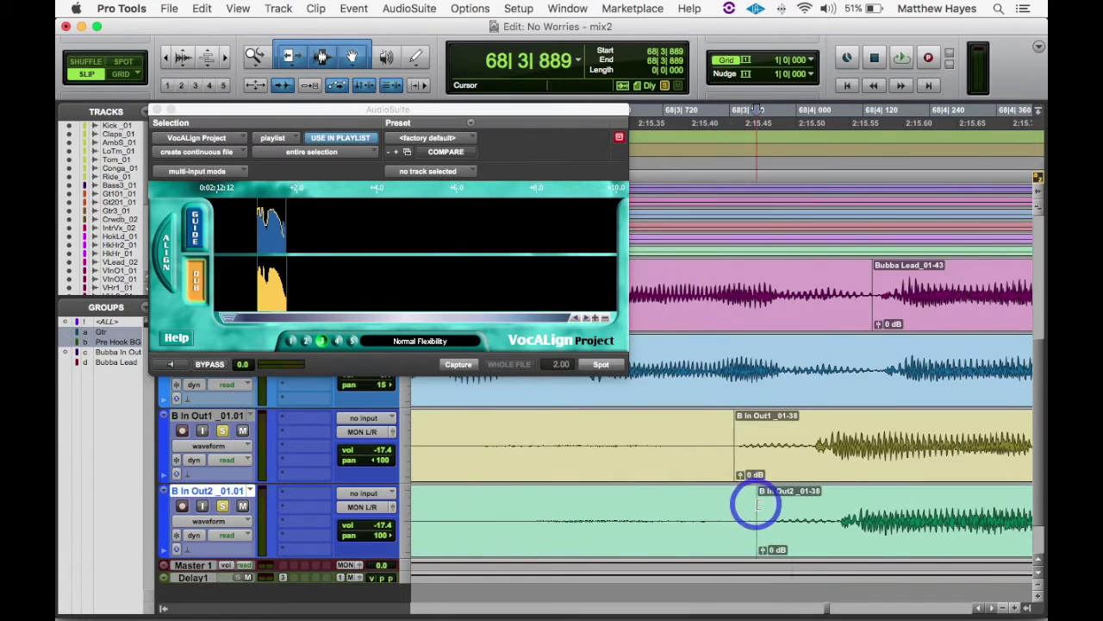
key("b")
Delete the silent B In Out clips before the word, and split the vocal tracks after it, around bar 69 beat 1.
key("r")
key("r")
key("r")
key("r")
left_click(682, 542)
key("b")
left_click(757, 440)
key("b")
left_click(764, 505)
key("b")
Capture the lead word at 68|4|137 as the guide, and align and spot the B In Out1 clip to it.
key("r")
key("r")
key("r")
left_click(703, 294)
left_click(459, 364)
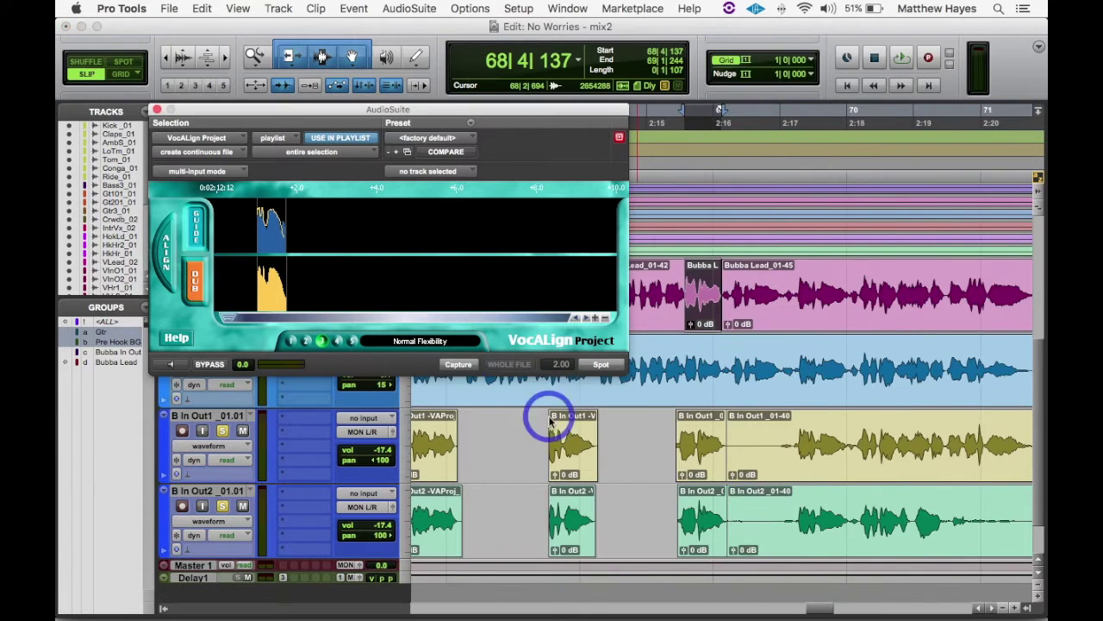
left_click(700, 443)
left_click(701, 453)
left_click(197, 281)
left_click(458, 364)
left_click(601, 364)
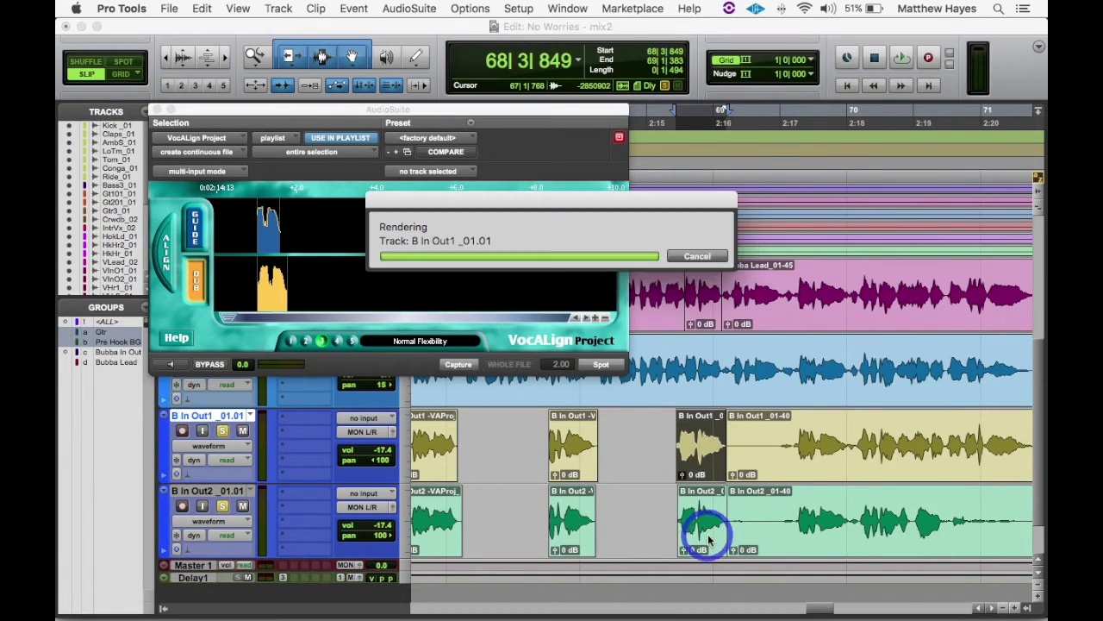
Capture the matching B In Out2 clip near bar 69 as the dub, and align and spot it to the same lead word.
left_click(707, 536)
left_click(196, 272)
left_click(458, 363)
left_click(601, 364)
Split Bubba Lead, B In Out1 and B In Out2 just before the final phrase, around 69|3|416, and delete the silent B In Out clips preceding it.
left_click(797, 413)
key("t")
key("t")
key("t")
key("t")
left_click(778, 296)
key("b")
left_click(781, 441)
key("b")
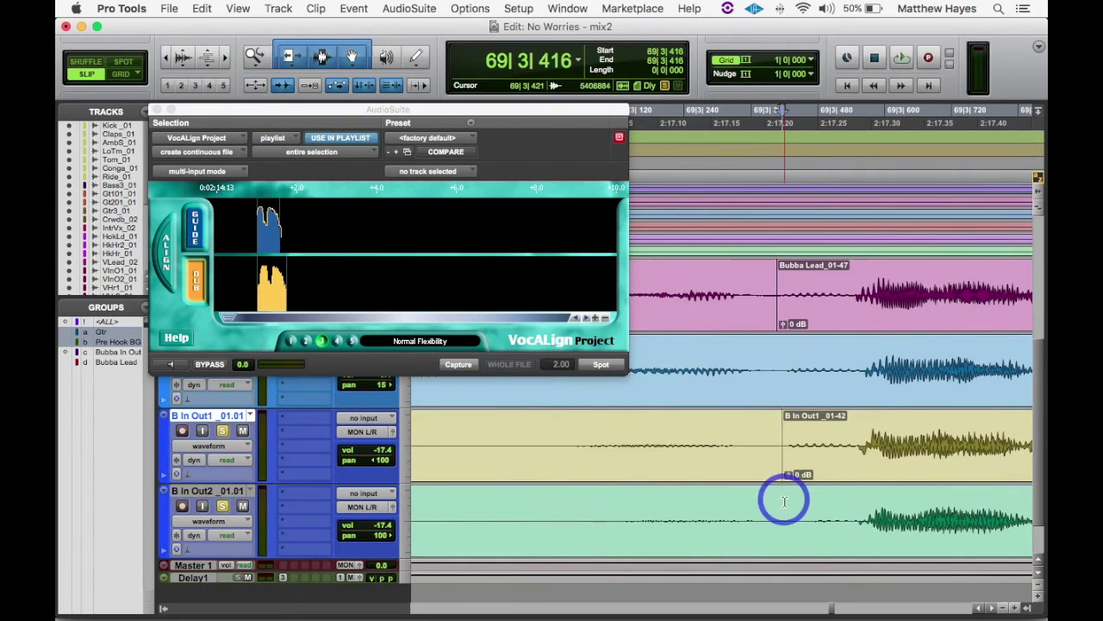
left_click(785, 501)
key("b")
key("r")
key("r")
key("r")
key("r")
left_click(987, 294)
key("b")
left_click(977, 436)
key("r")
key("super+z")
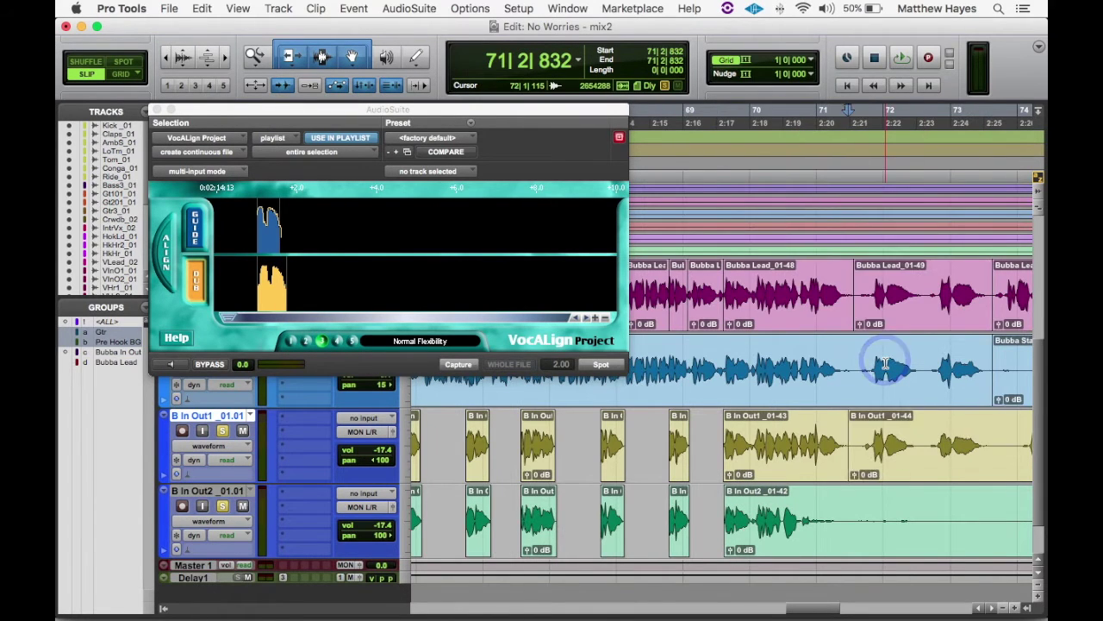
Split B In Out1 at about 73|3|552, and align and spot its phrase from 69|3|416 to the captured lead phrase.
left_click(997, 437)
key("b")
left_click(931, 302)
left_click(197, 227)
left_click(459, 364)
left_click(850, 466)
left_click(195, 280)
left_click(459, 363)
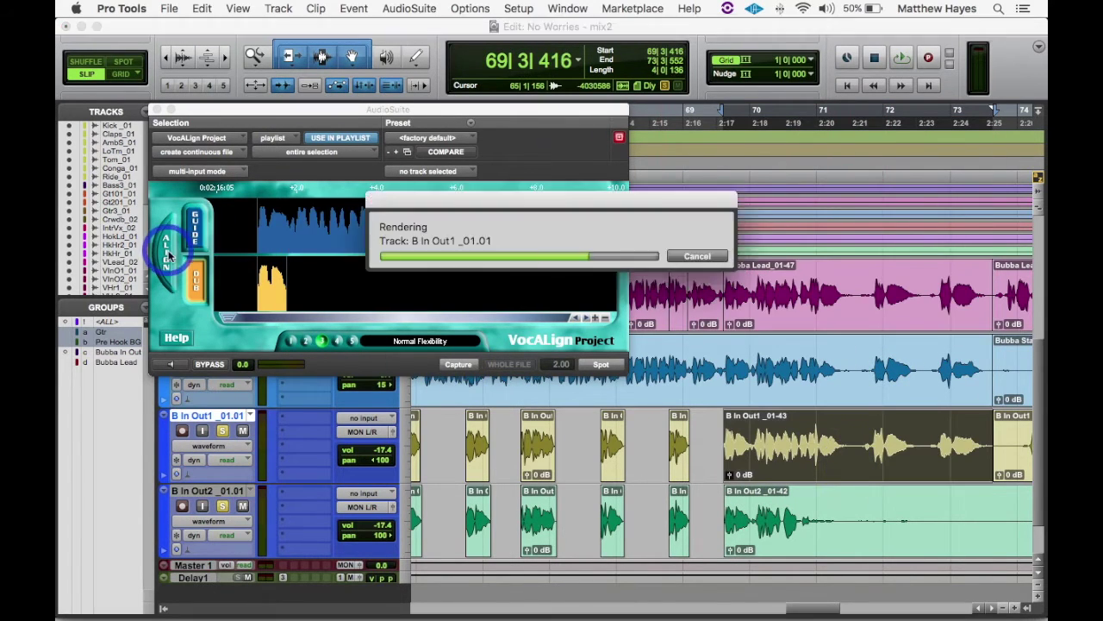
left_click(168, 251)
left_click(601, 364)
Turn off solo on B In Out1, and split B In Out2 and Bubba Lead around bar 70 beat 4.
left_click(806, 515)
key("t")
key("t")
key("t")
left_click(223, 430)
key("b")
left_click(706, 290)
key("b")
key("r")
key("r")
key("r")
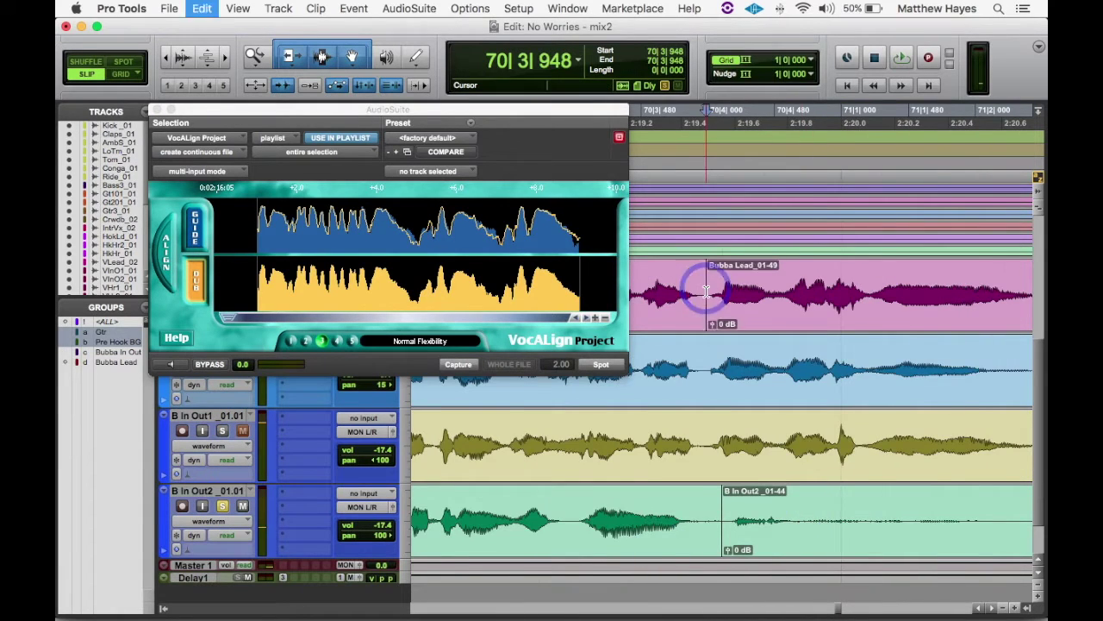
Capture the shorter lead phrase ending around bar 70 beat 4 as the guide, and align and spot the B In Out2 clip to it.
left_click(681, 302)
left_click(196, 227)
left_click(459, 364)
left_click(682, 526)
left_click(458, 364)
left_click(168, 251)
left_click(601, 364)
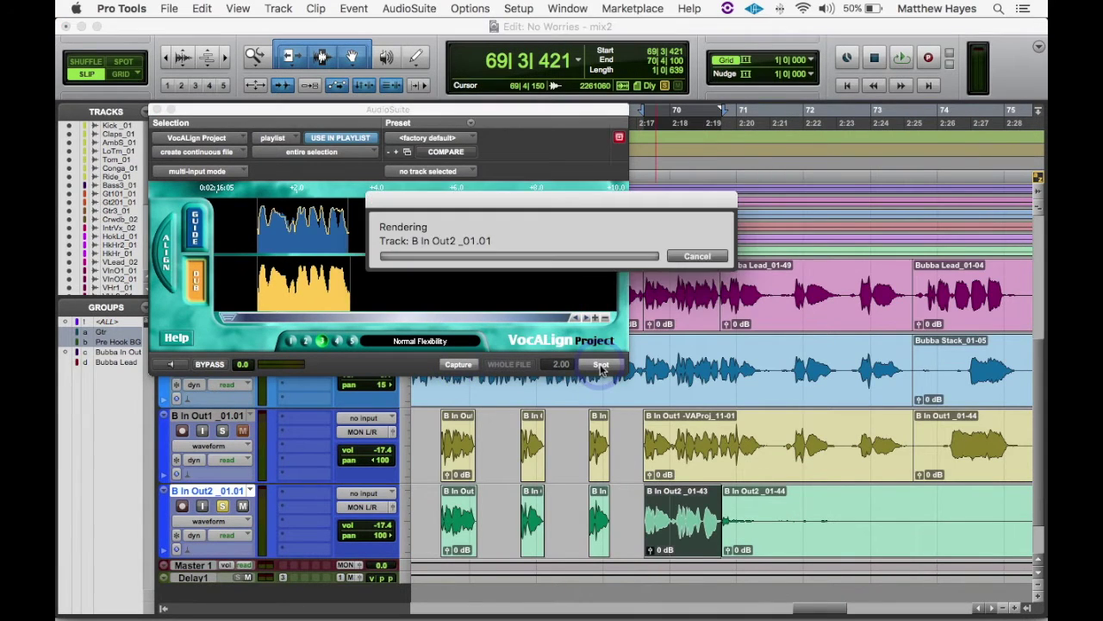
Delete the leftover B In Out2 clip and the Bubba Stack and B In Out1 tails after 75|4|783, and close the AudioSuite window.
key("r")
key("r")
key("r")
left_click(798, 526)
key("Delete")
left_click_drag(913, 362, 764, 442)
key("Delete")
key("super+w")
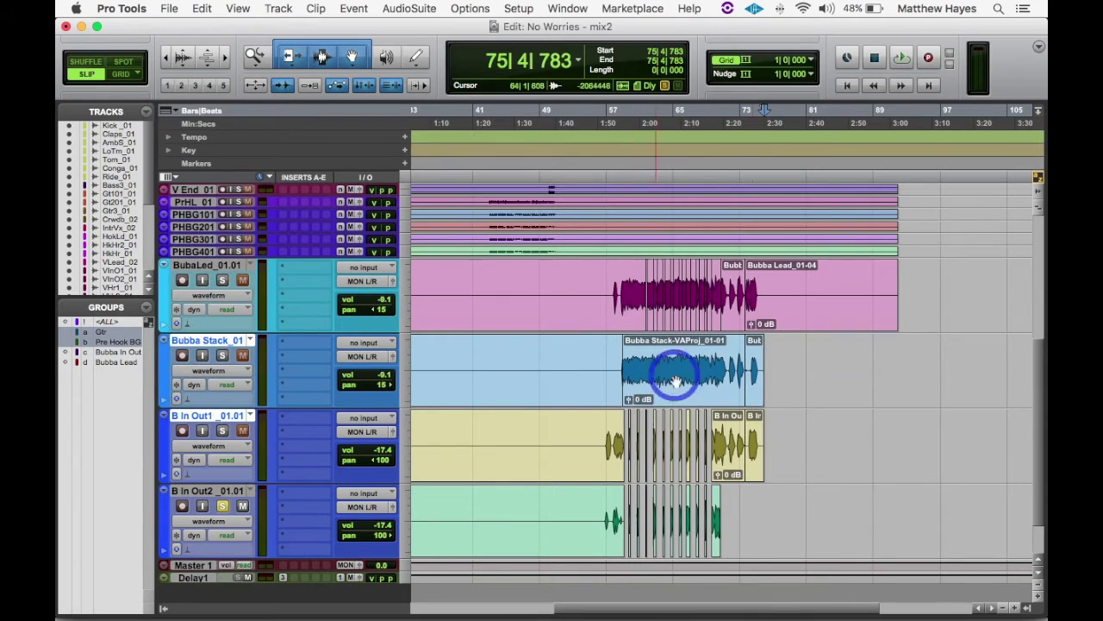
Delete the silent opening of B In Out1 and B In Out2 from the session start to 55|1|929.
left_click_drag(755, 352, 732, 354)
left_click(731, 353)
scroll(731, 353, "left", 3)
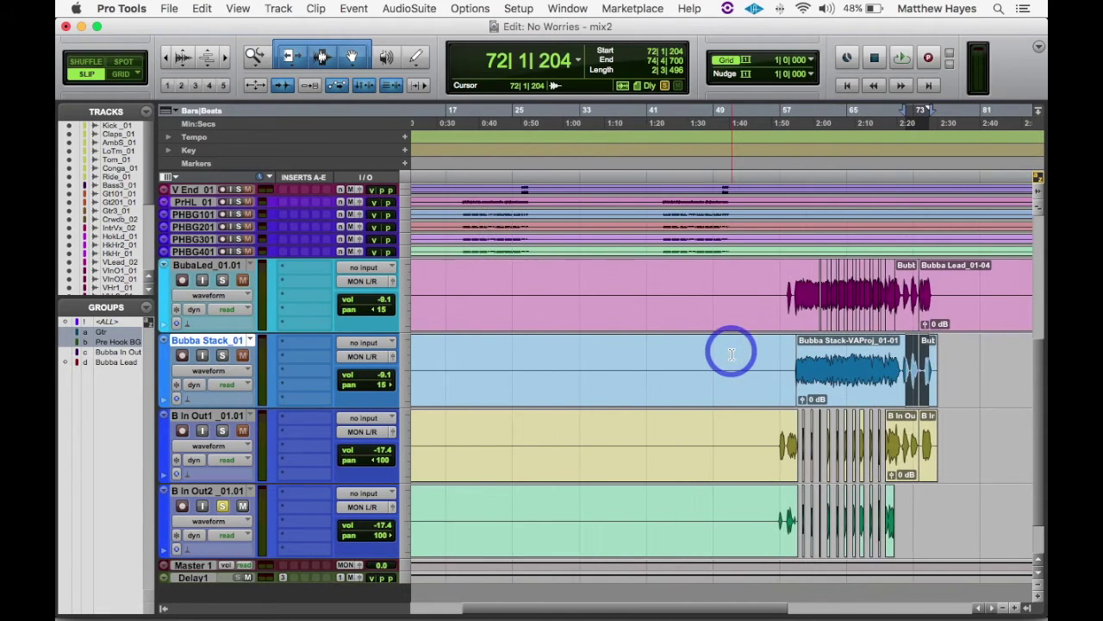
key("super+bracketleft")
left_click(645, 441)
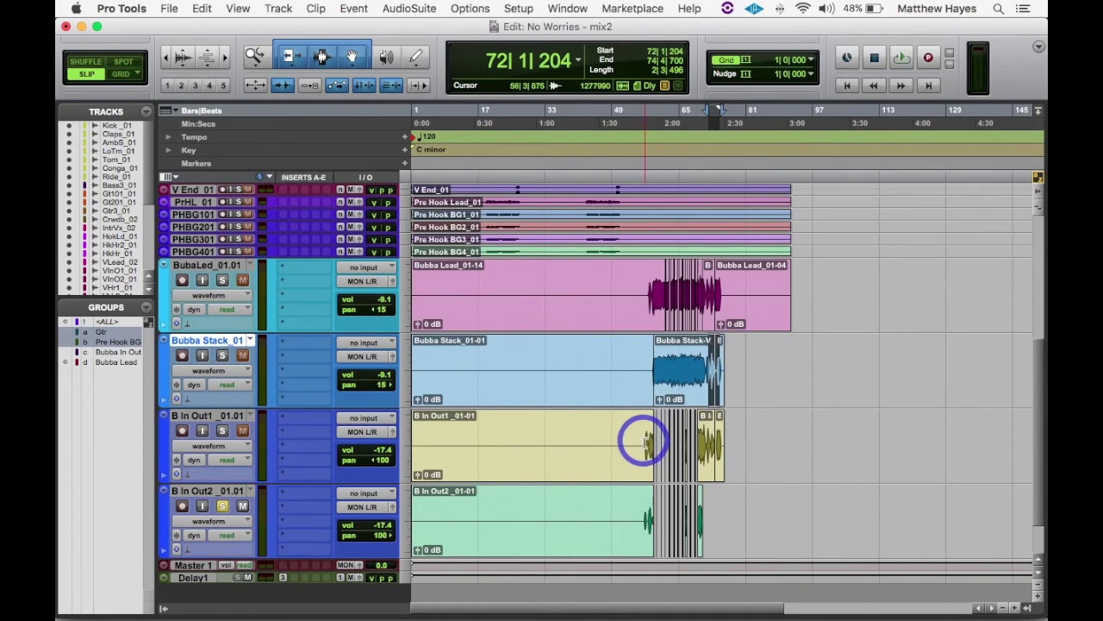
left_click_drag(638, 441, 367, 507)
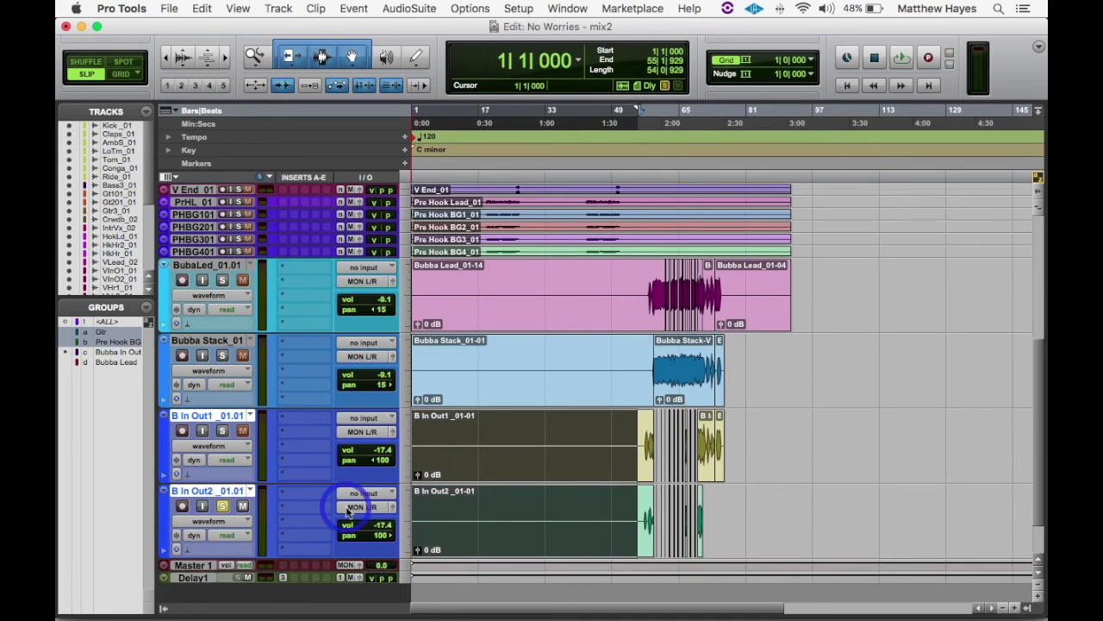
key("Delete")
Delete the silent opening clip of Bubba Stack, up to the start of its aligned clip.
left_click(641, 394)
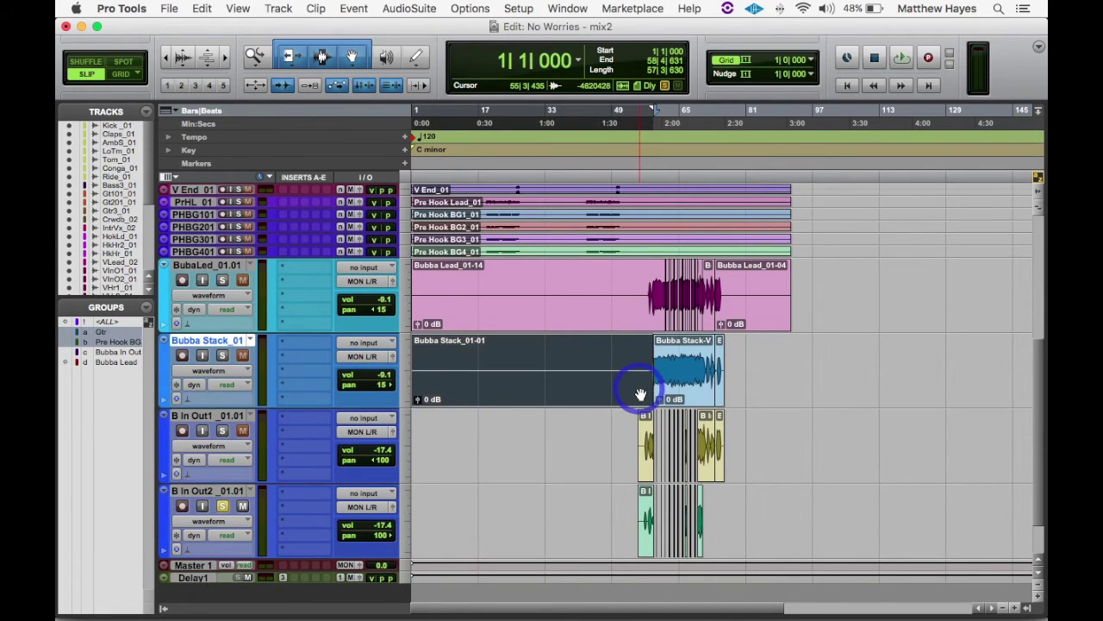
key("t")
key("t")
key("t")
key("Right")
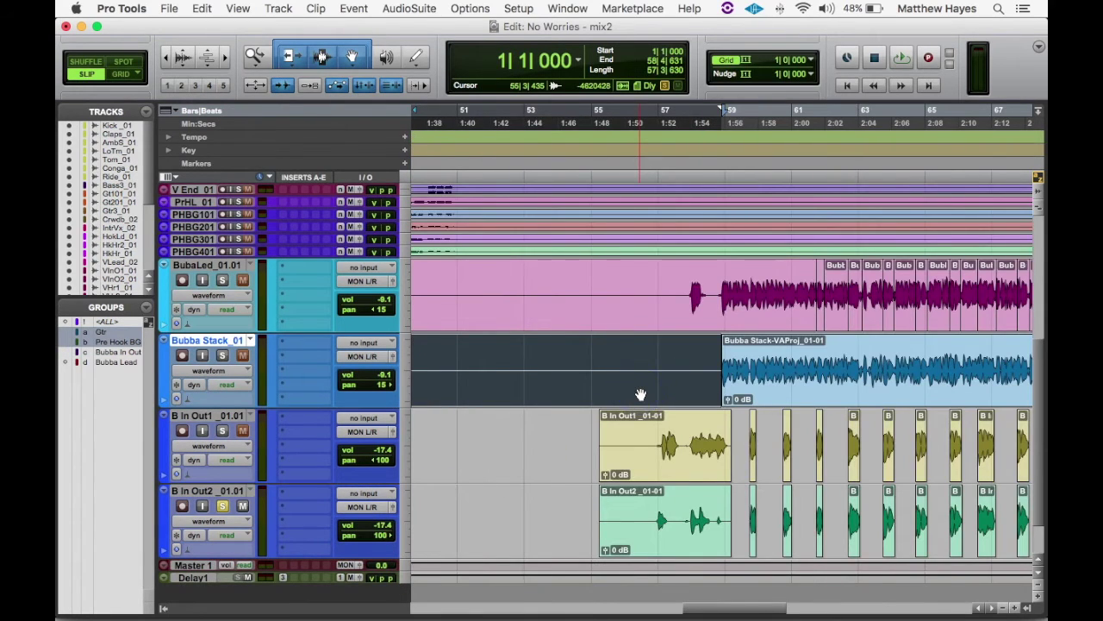
key("t")
key("t")
key("t")
key("r")
key("r")
key("r")
key("r")
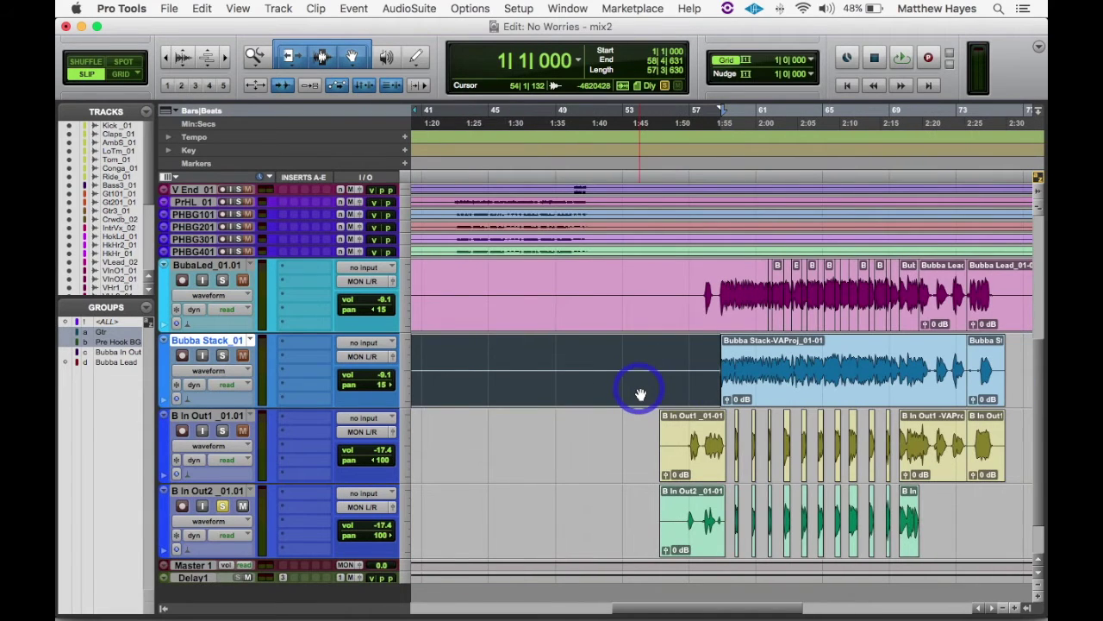
left_click(640, 394)
Delete the silence on Bubba Lead before 57|1|203 and after 76|4|153.
left_click(690, 291)
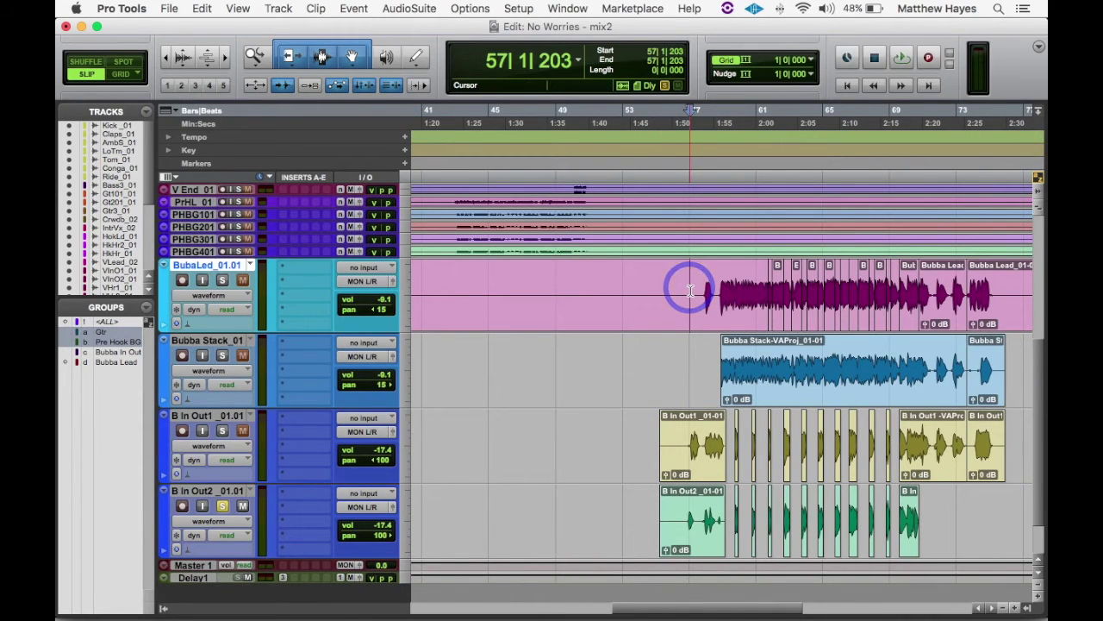
key("shift+Return")
key("super+bracketleft")
key("super+bracketleft")
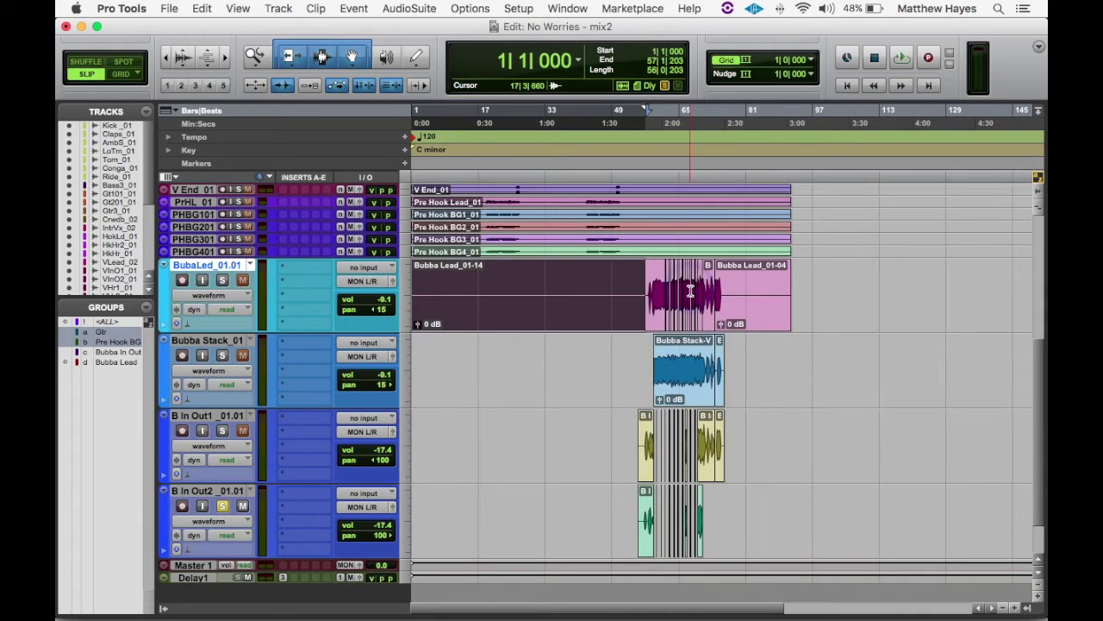
left_click(833, 323)
left_click_drag(813, 288, 656, 308)
left_click(729, 305)
key("s")
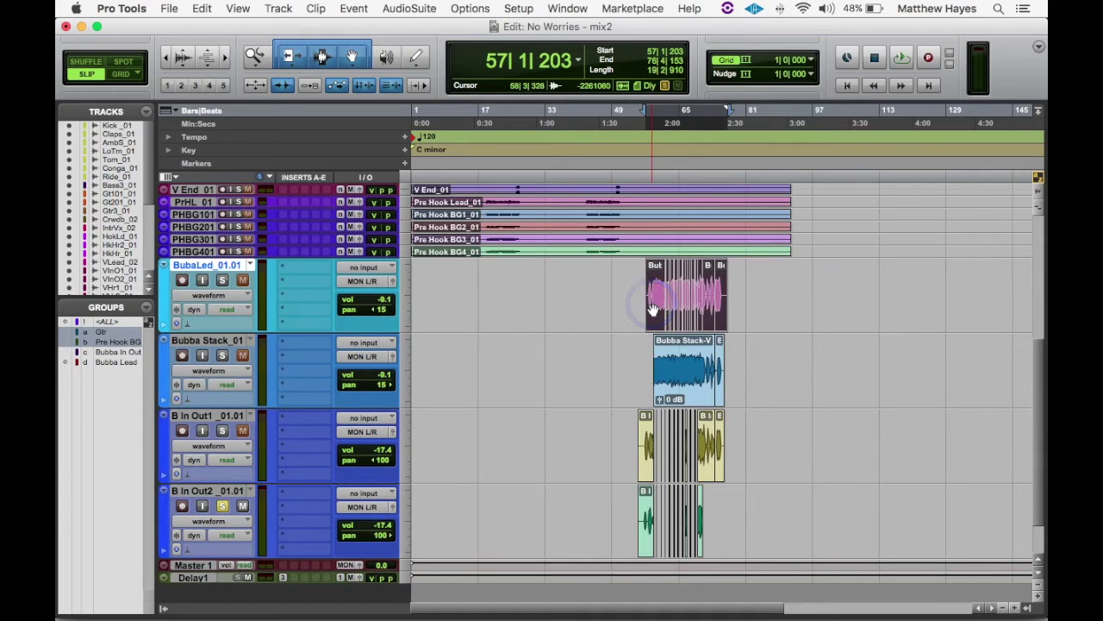
Consolidate the Bubba Lead clips from 57|1|203 to 76|4|153 into one clip, and solo all four Bubba tracks.
key("t")
key("t")
scroll(653, 307, "right", 3)
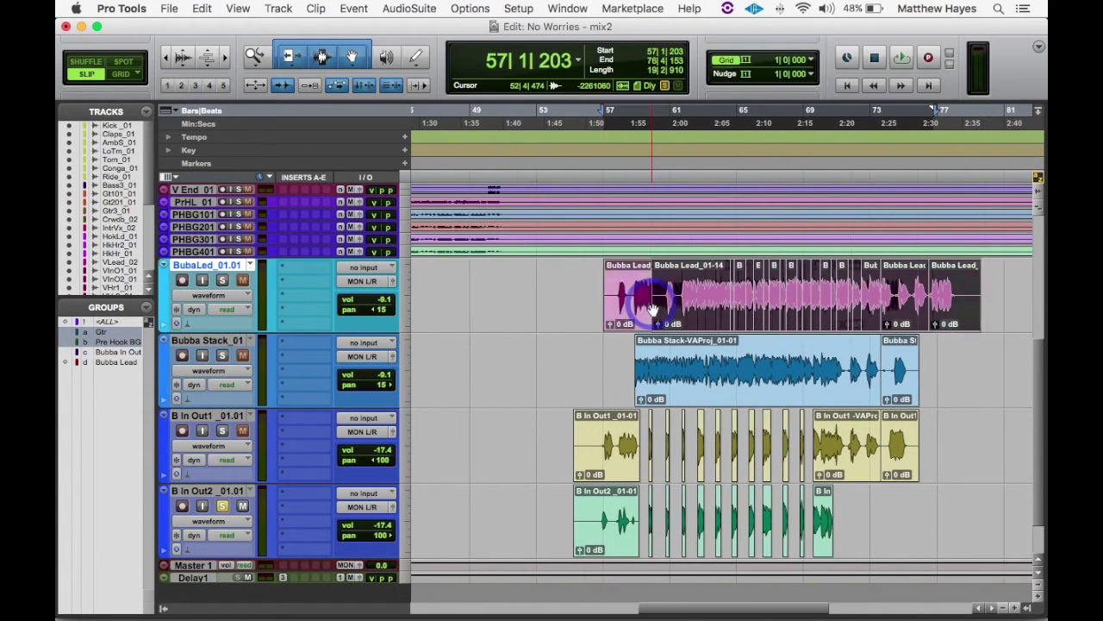
scroll(653, 309, "right", 2)
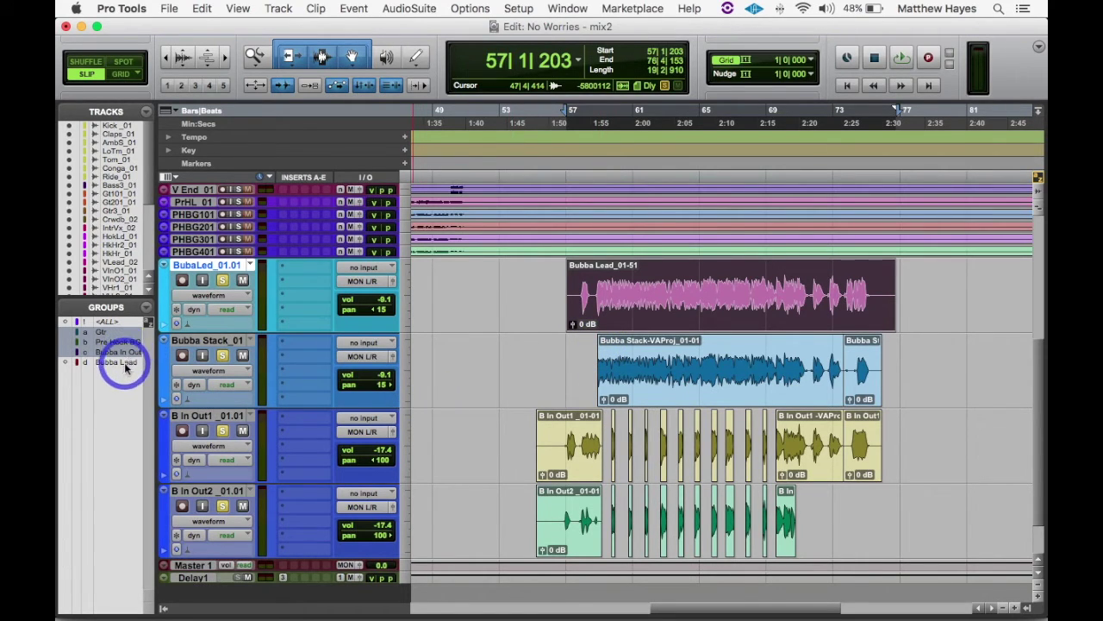
Set the volume of B In Out1 and B In Out2 to -8.7 dB.
left_click(386, 449)
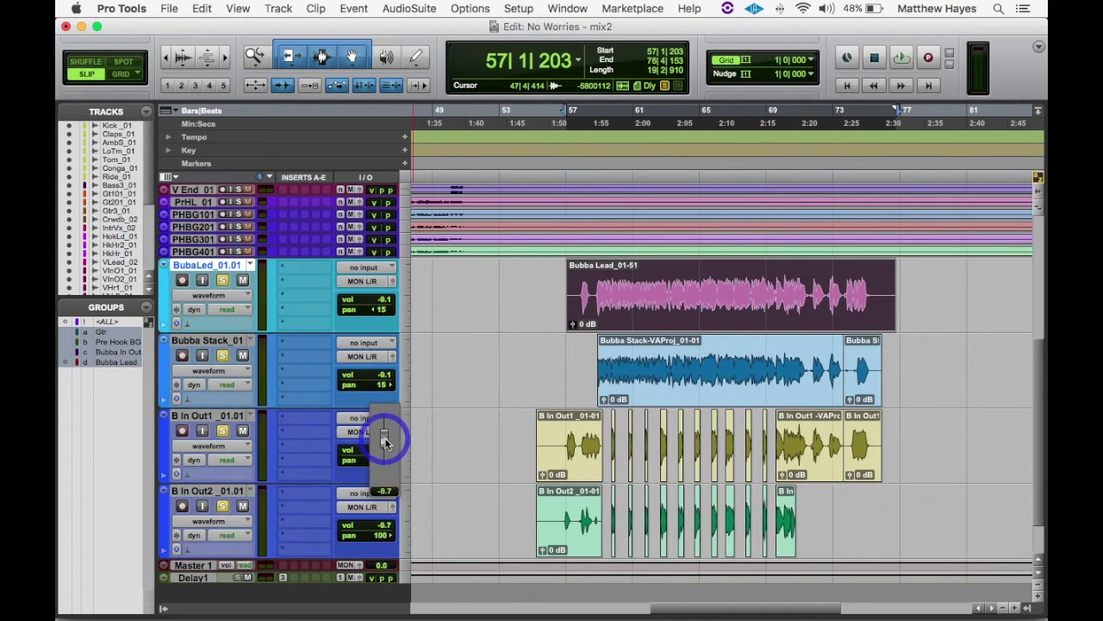
left_click_drag(385, 443, 386, 443)
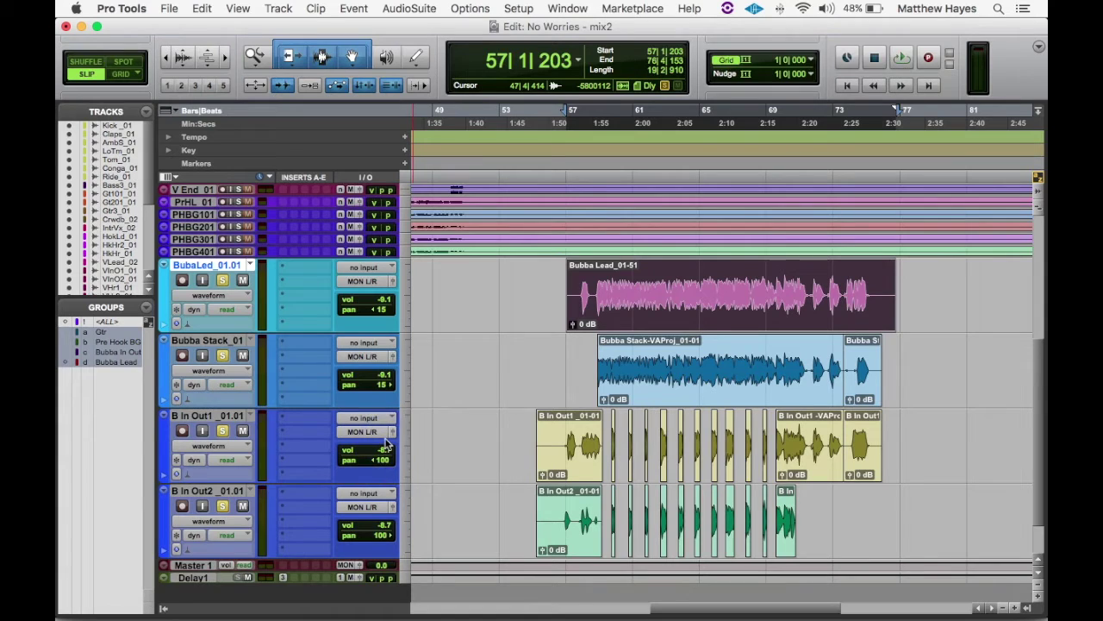
Play the four soloed Bubba vocal tracks from 57|1|203 to check how tightly the doubled accents follow the lead.
key("space")
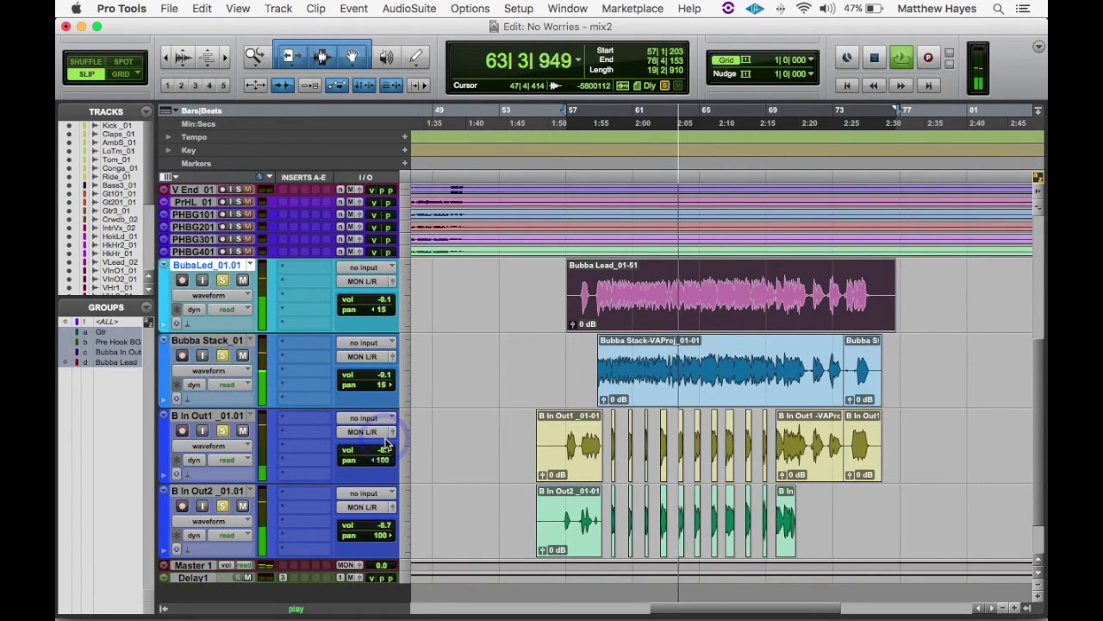
left_click(385, 443)
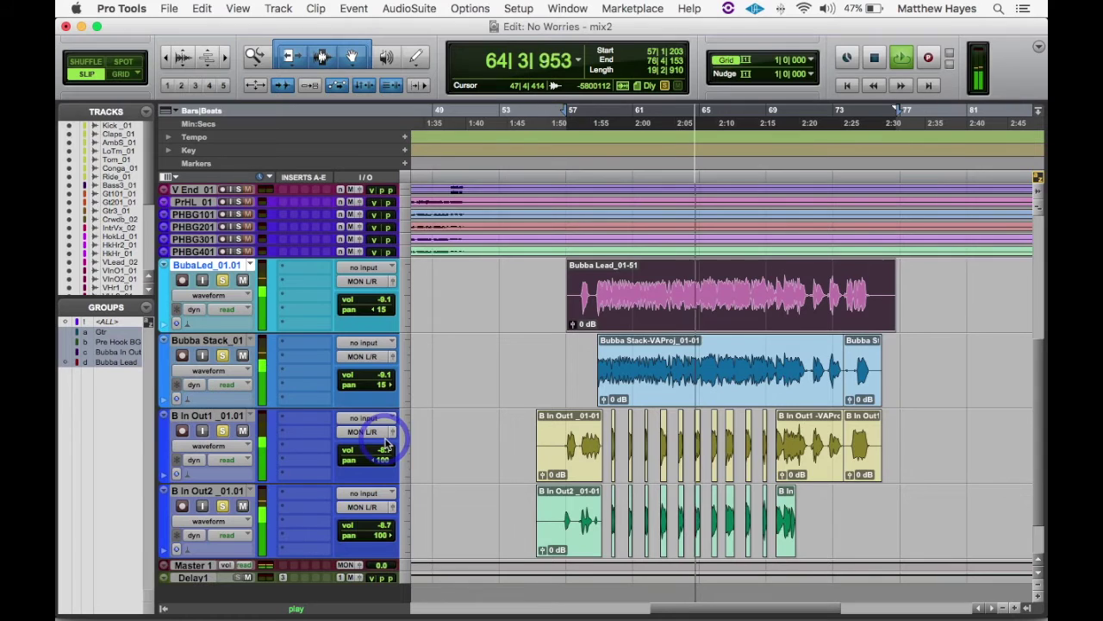
left_click(386, 443)
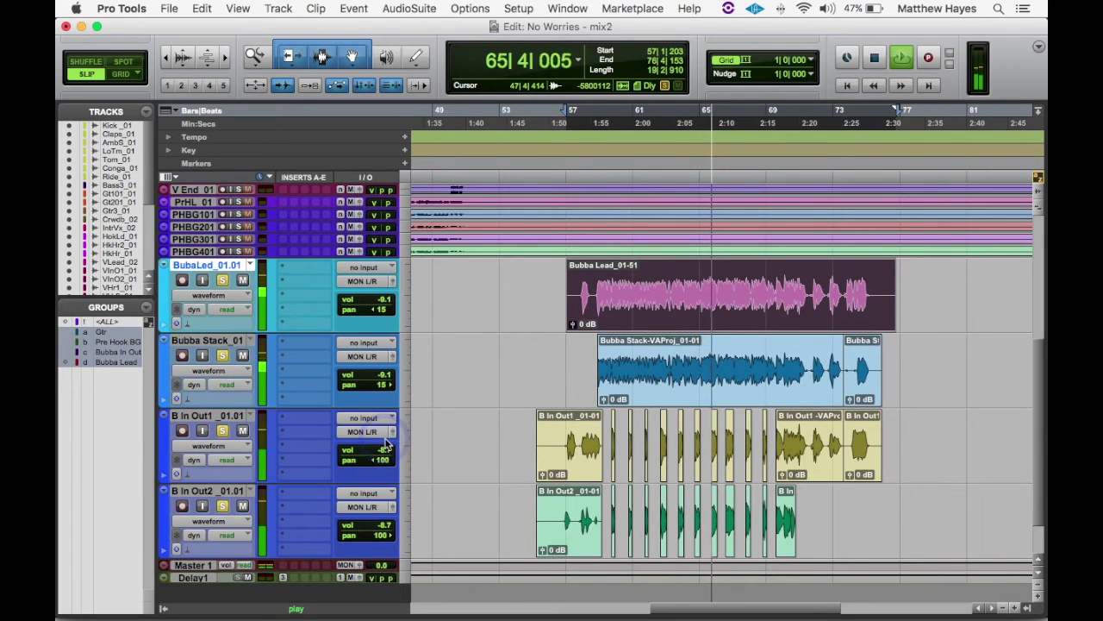
left_click(385, 443)
left_click(385, 443)
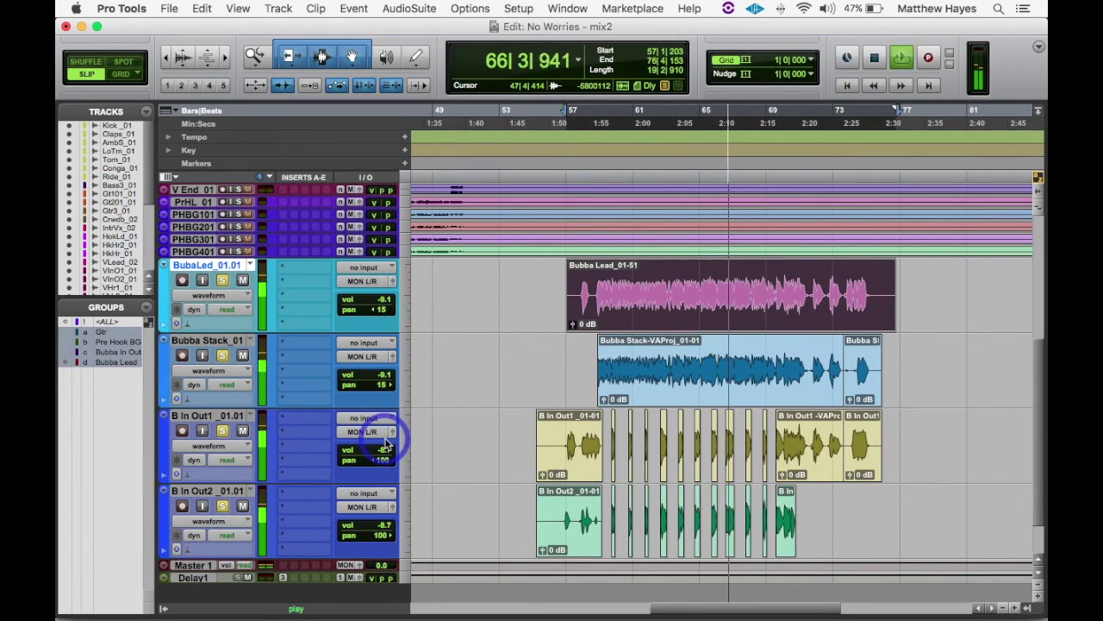
left_click(385, 443)
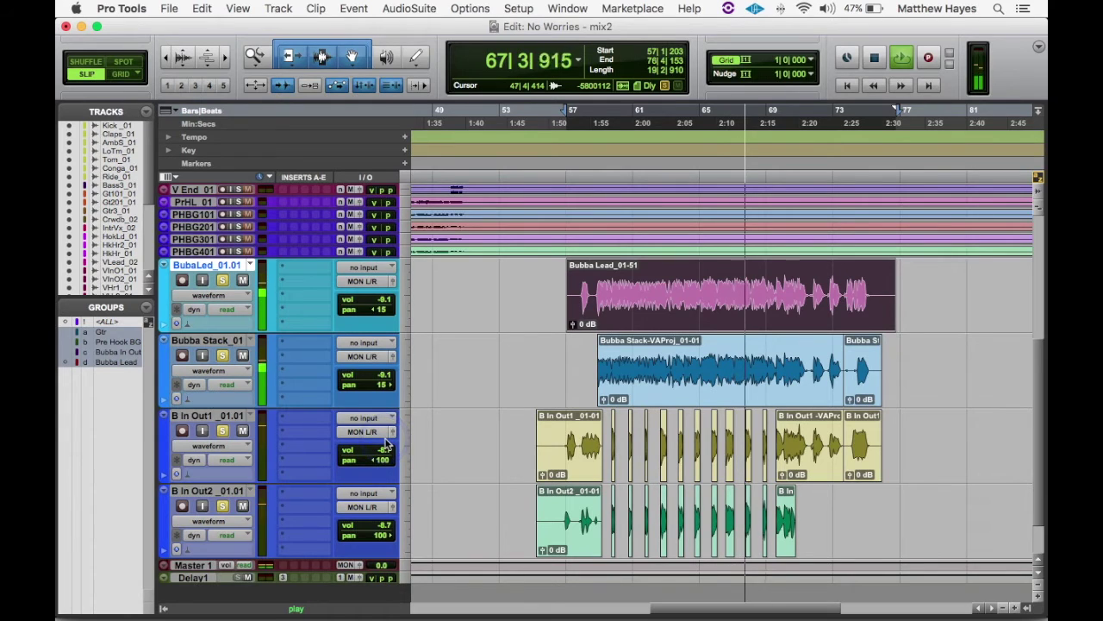
left_click(386, 443)
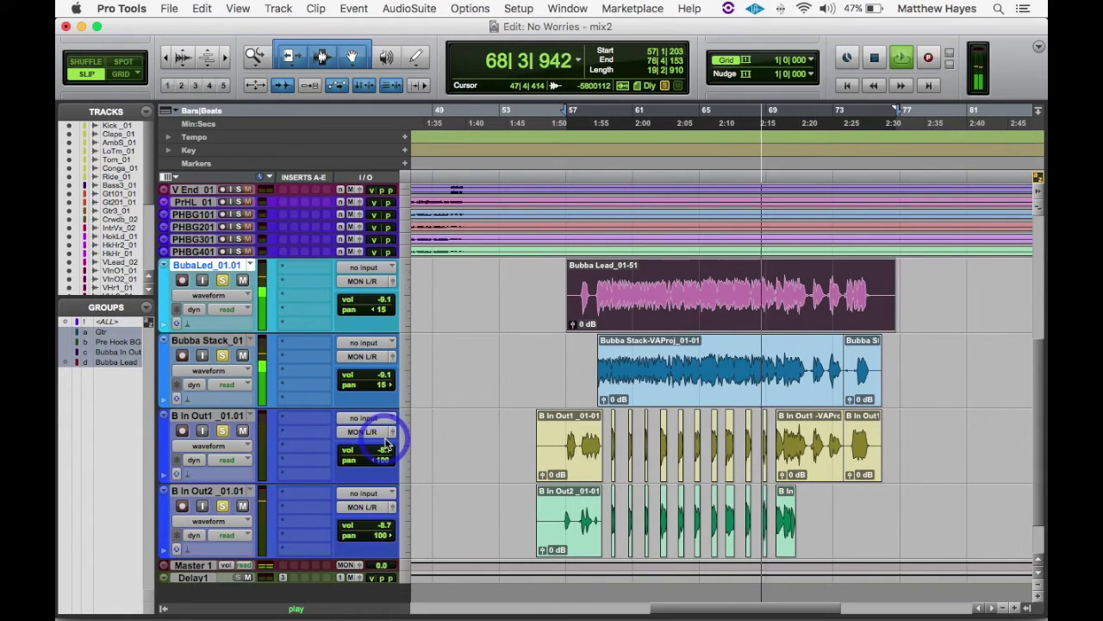
left_click(385, 443)
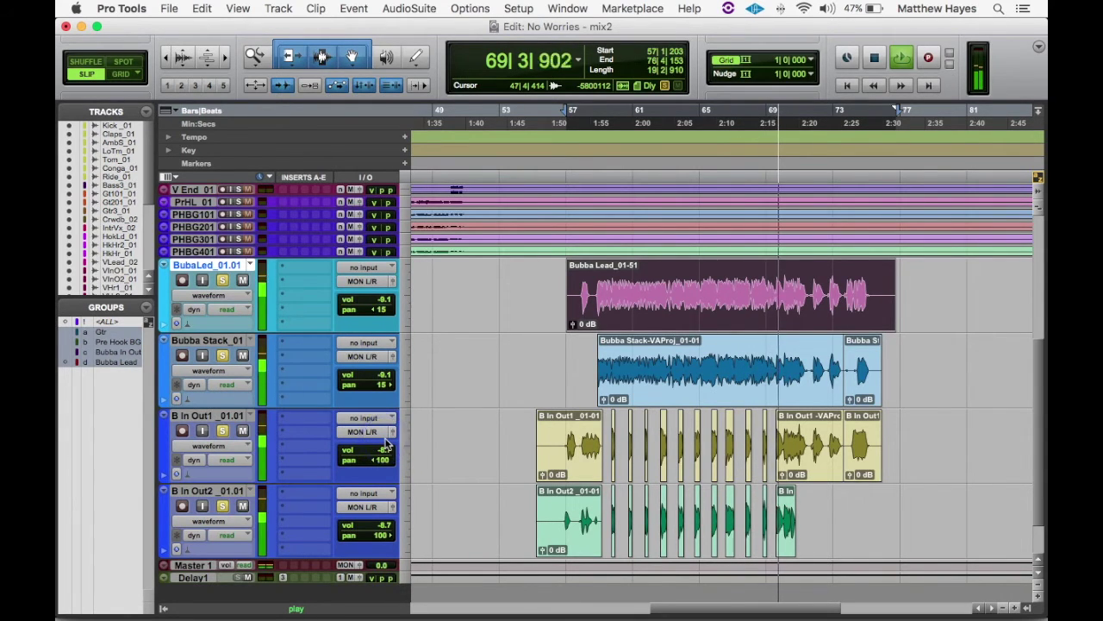
left_click(385, 443)
left_click(385, 443)
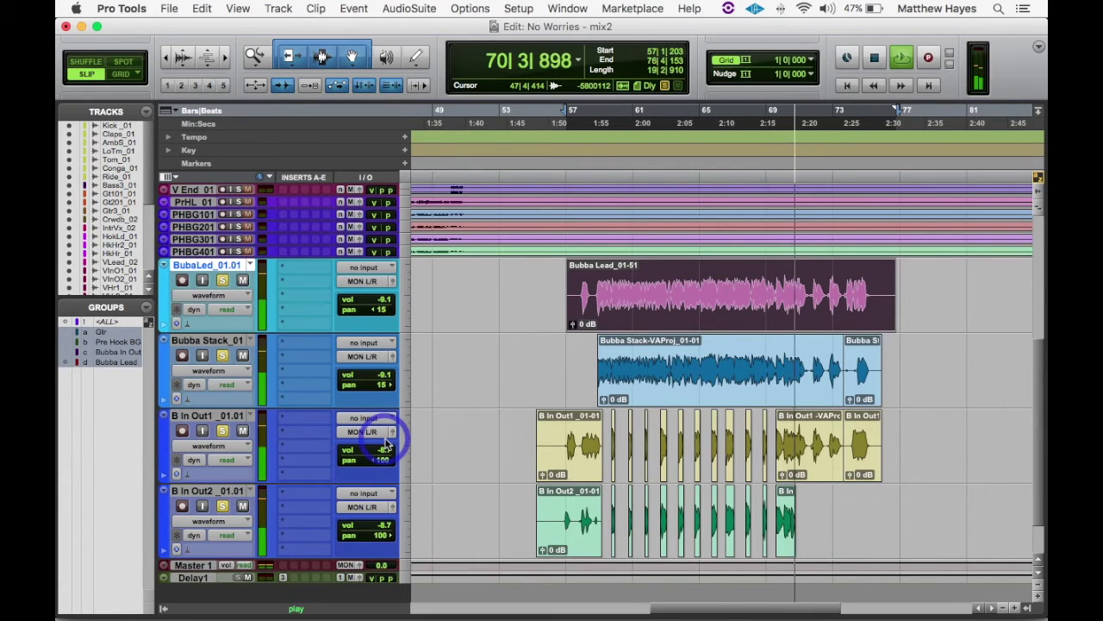
left_click(386, 443)
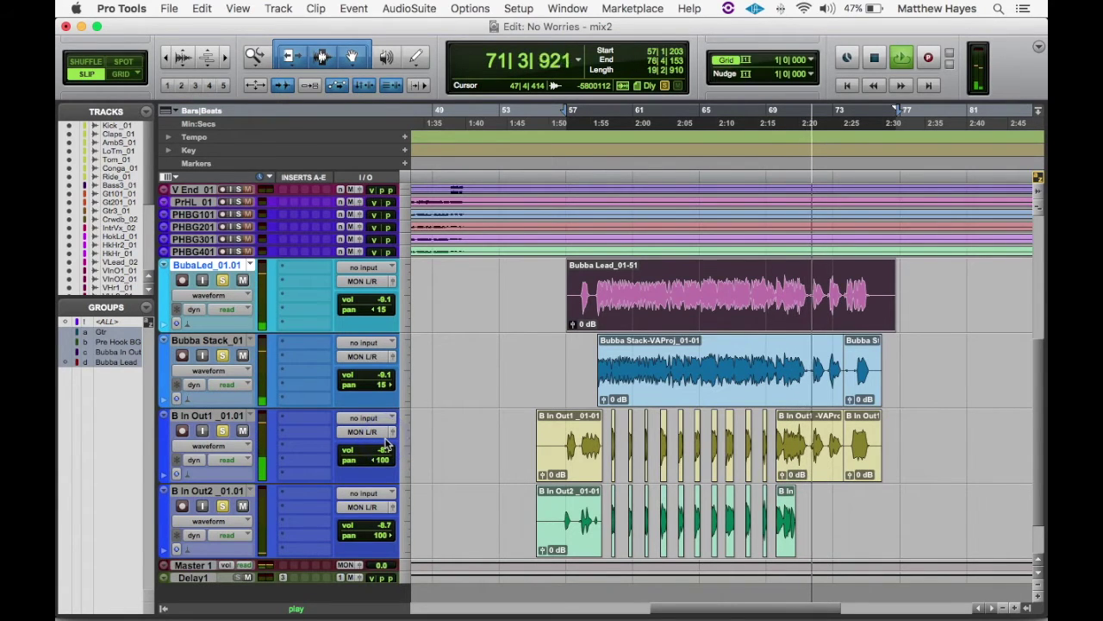
Lower the volume of B In Out1 and B In Out2 to -17.9 dB during playback and stop the transport.
left_click(386, 443)
left_click(386, 443)
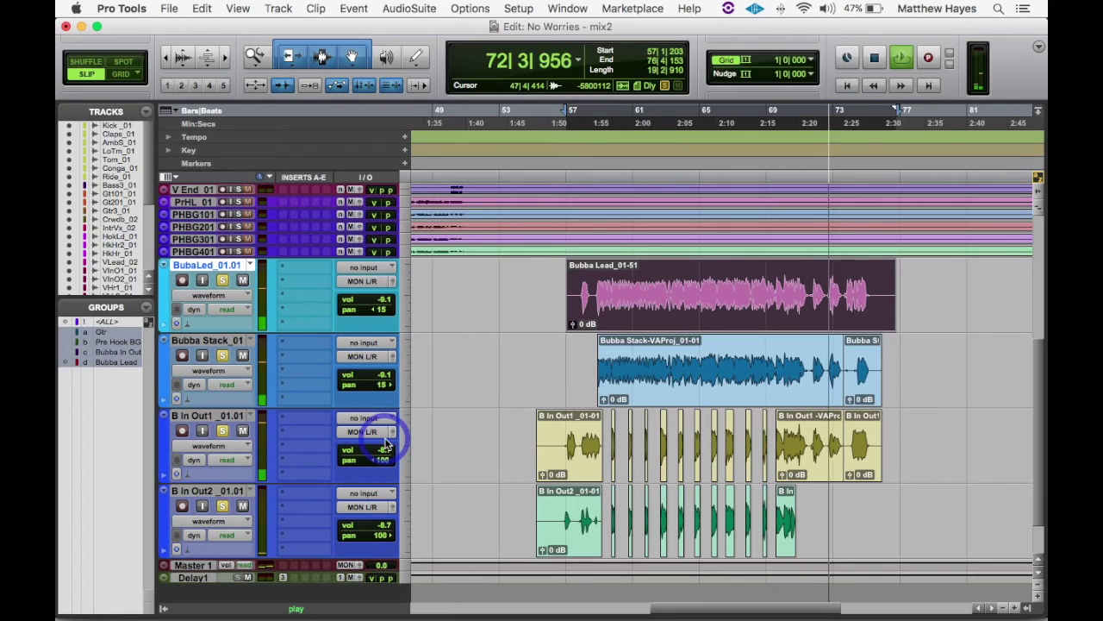
left_click(385, 443)
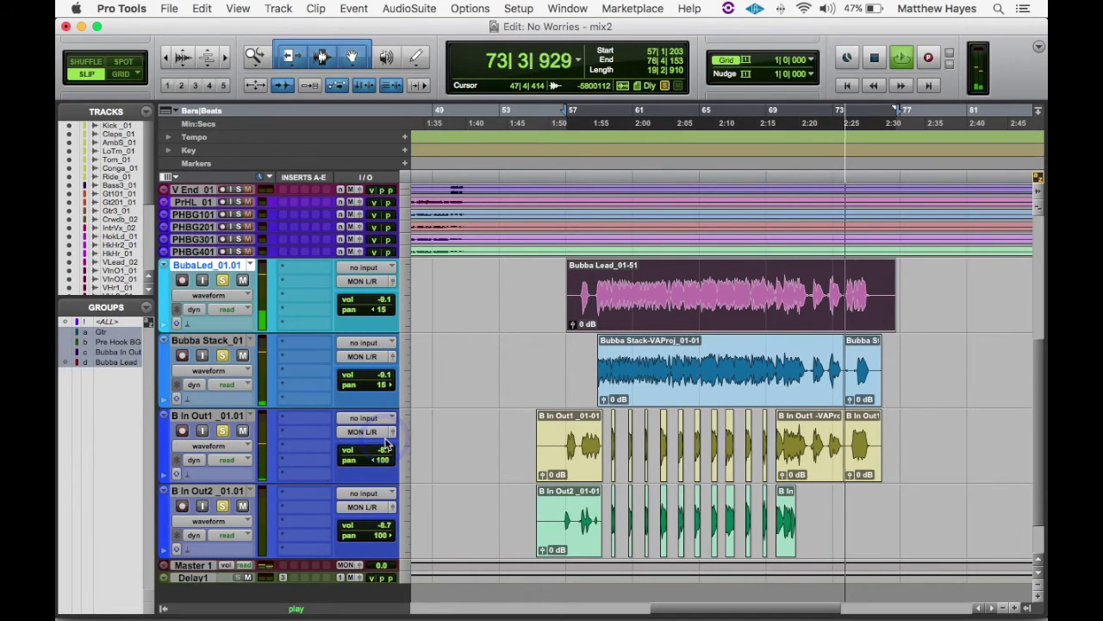
left_click(385, 443)
left_click(385, 444)
left_click(386, 443)
left_click(386, 443)
key("space")
left_click(385, 443)
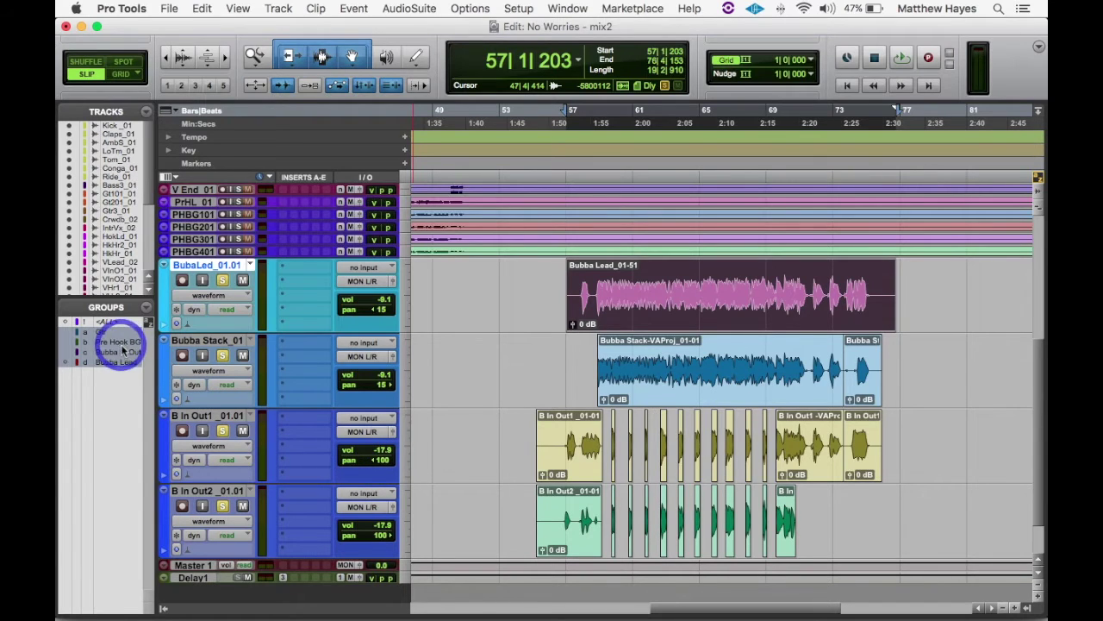
Clear the solos on the four Bubba tracks, hide the Tracks and Groups lists, and save the session.
left_click(164, 610)
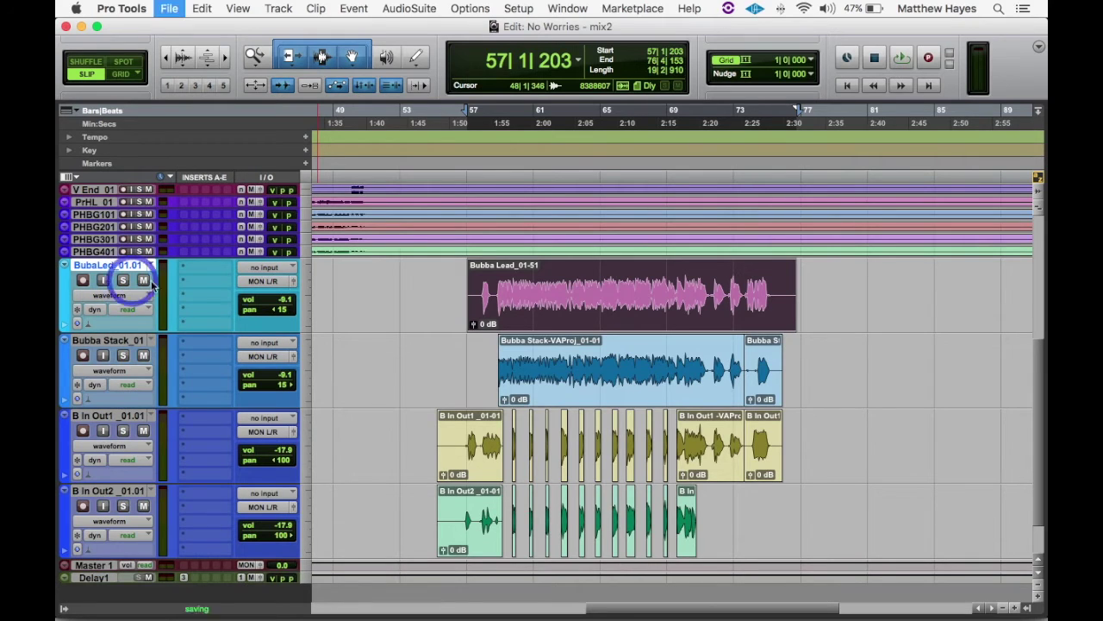
left_click(324, 299)
Return to the session start and select and enlarge the verse vocal tracks V Lead_02, V In Out1_01, V In Out2_01, V Harm1_01 and V Harm2_01.
key("Return")
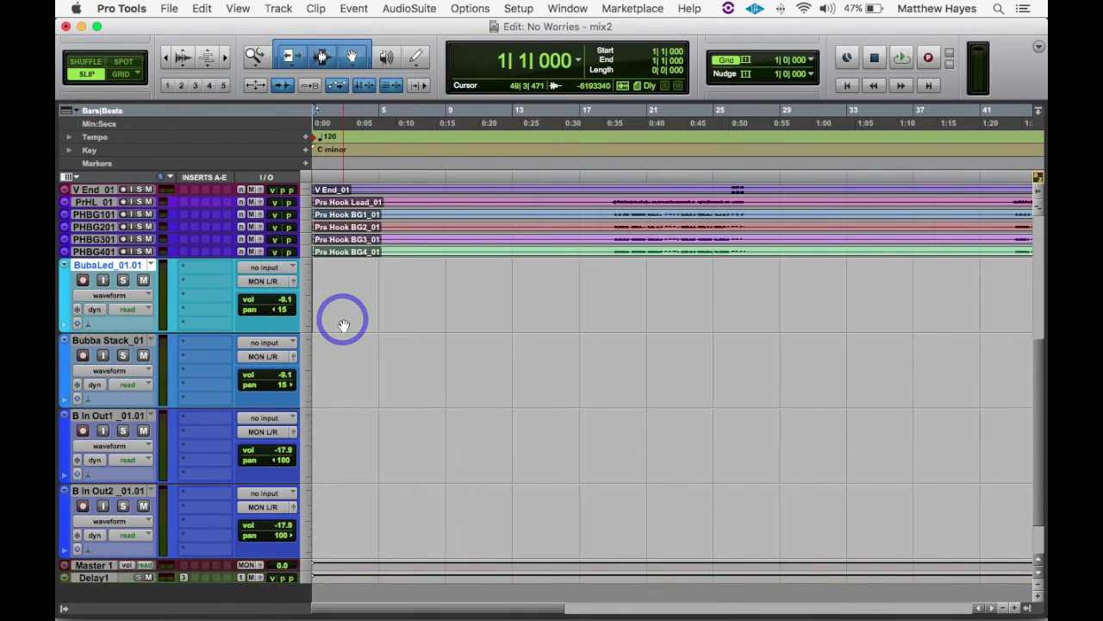
key("r")
key("r")
key("r")
scroll(344, 326, "up", 5)
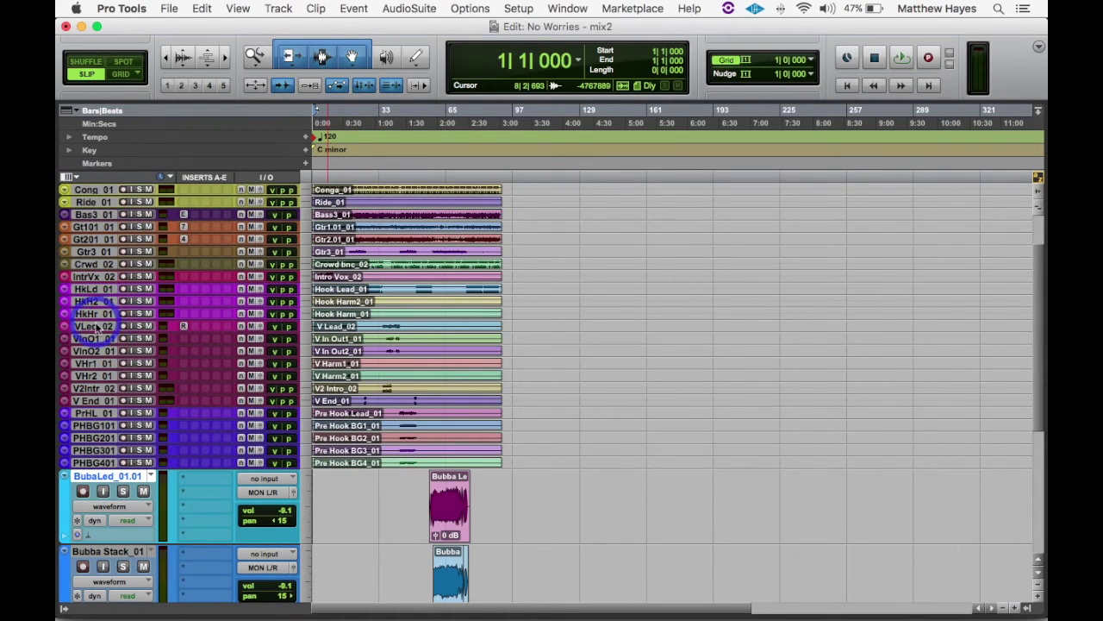
key("ctrl+Up")
key("ctrl+Up")
left_click(92, 378)
key("t")
key("t")
key("t")
key("t")
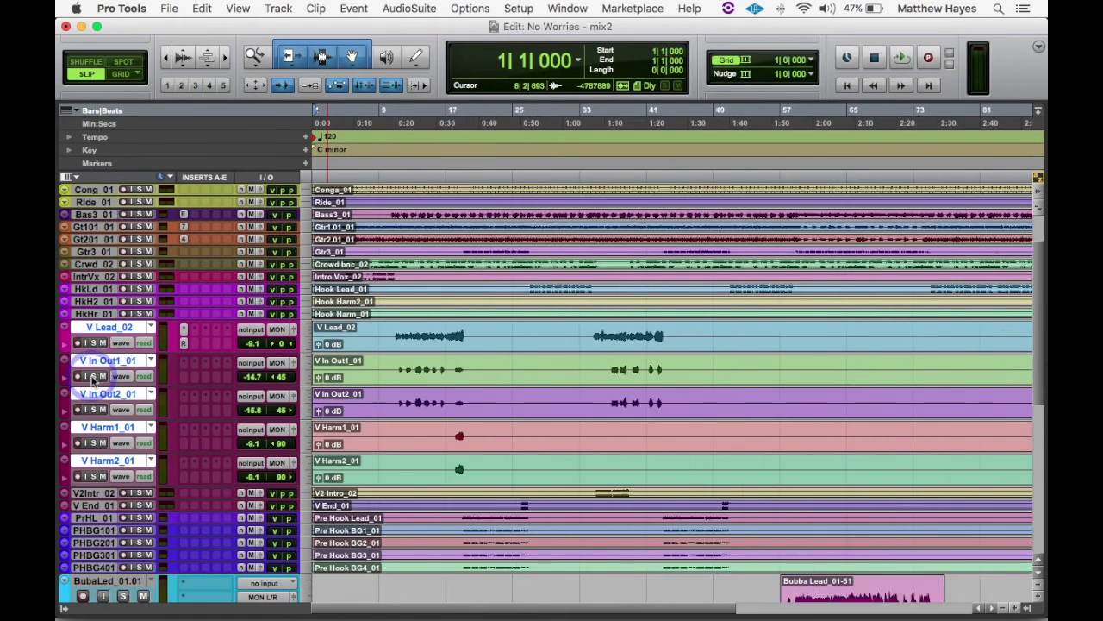
Solo the five verse vocal tracks and start playback from 10|3|434, just before the first verse.
left_click(634, 335)
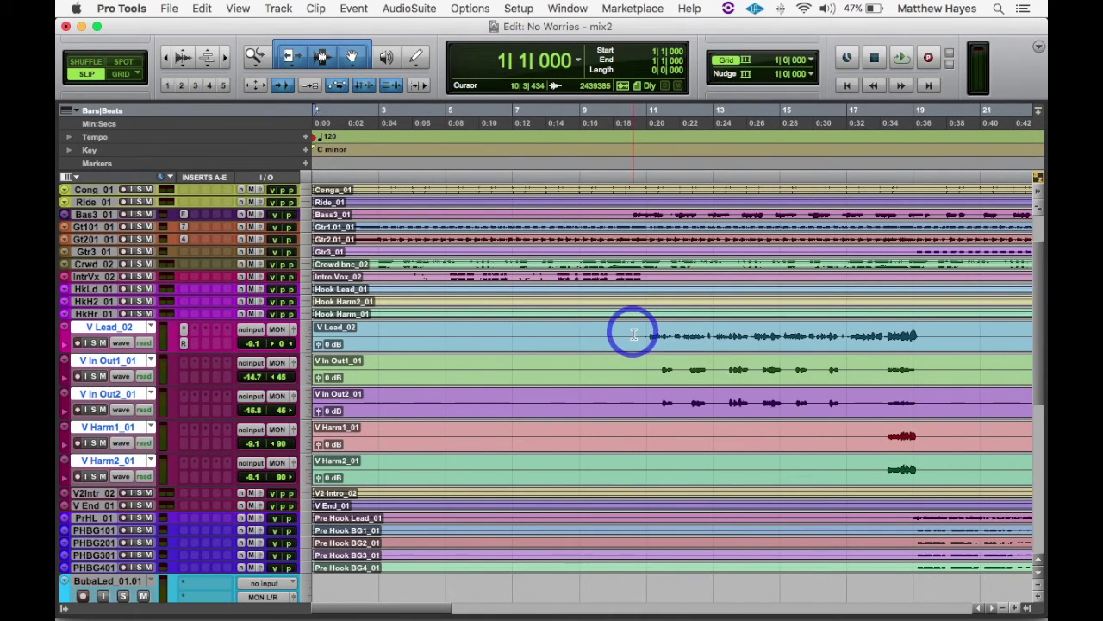
left_click(157, 381)
left_click(118, 462, "shift")
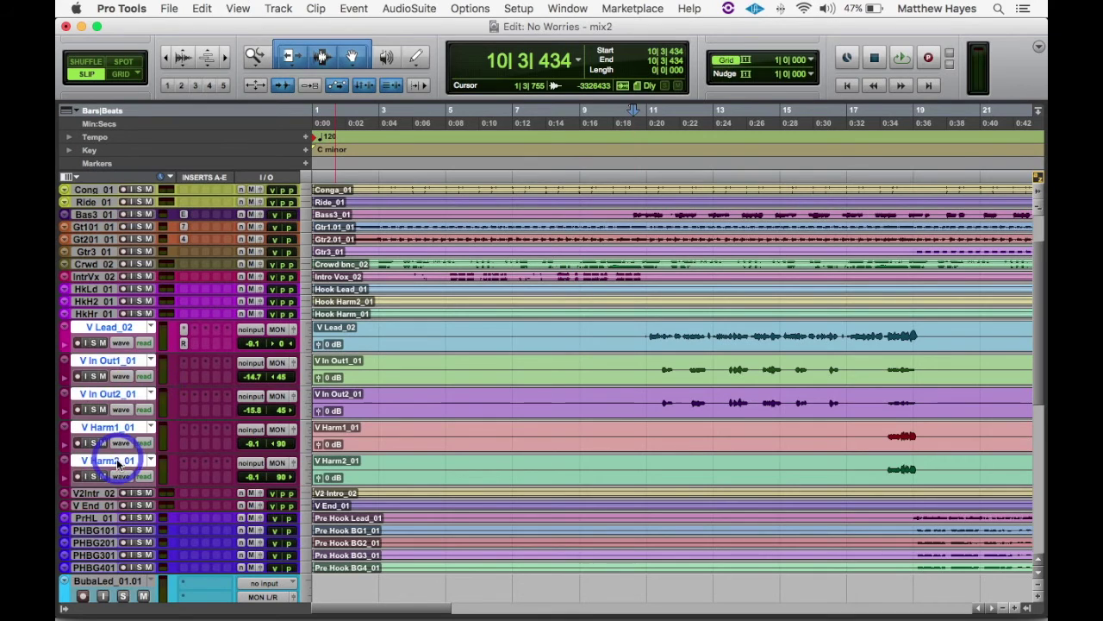
key("space")
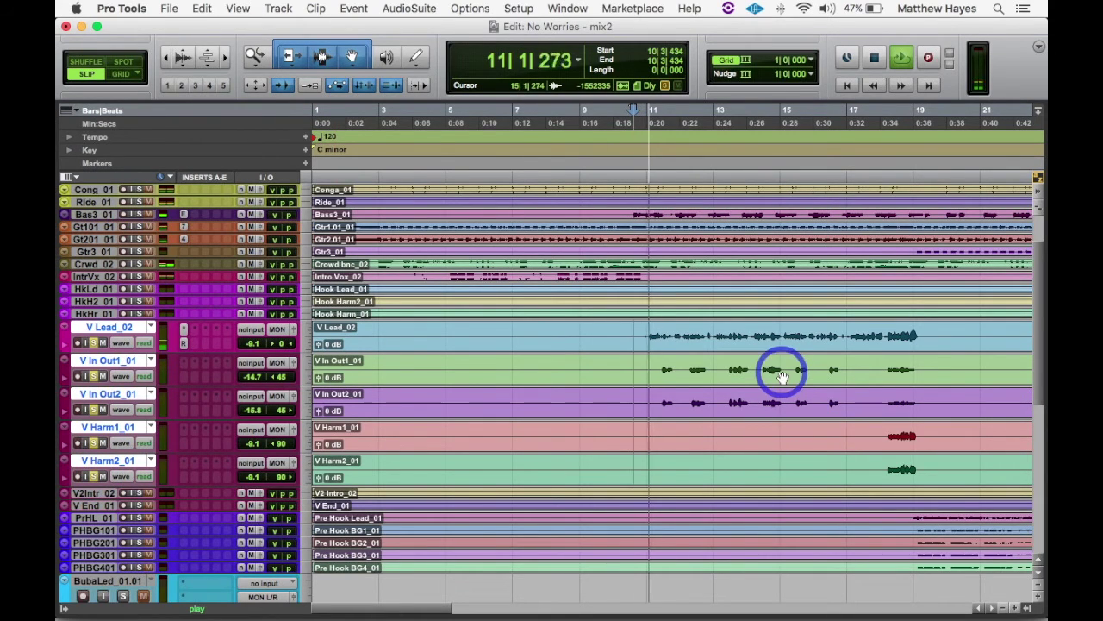
left_click(782, 376)
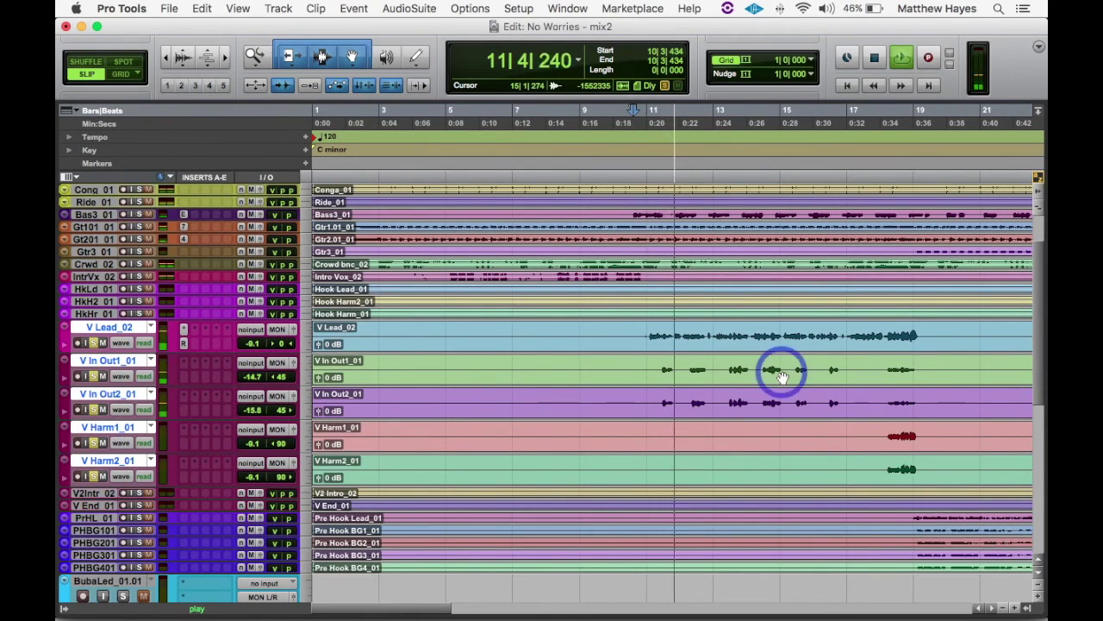
Raise V In Out1_01 to -8.0 dB and V In Out2_01 to -7.9 dB while the verse plays.
left_click(255, 381)
left_click_drag(255, 381, 255, 369)
left_click_drag(253, 411, 252, 402)
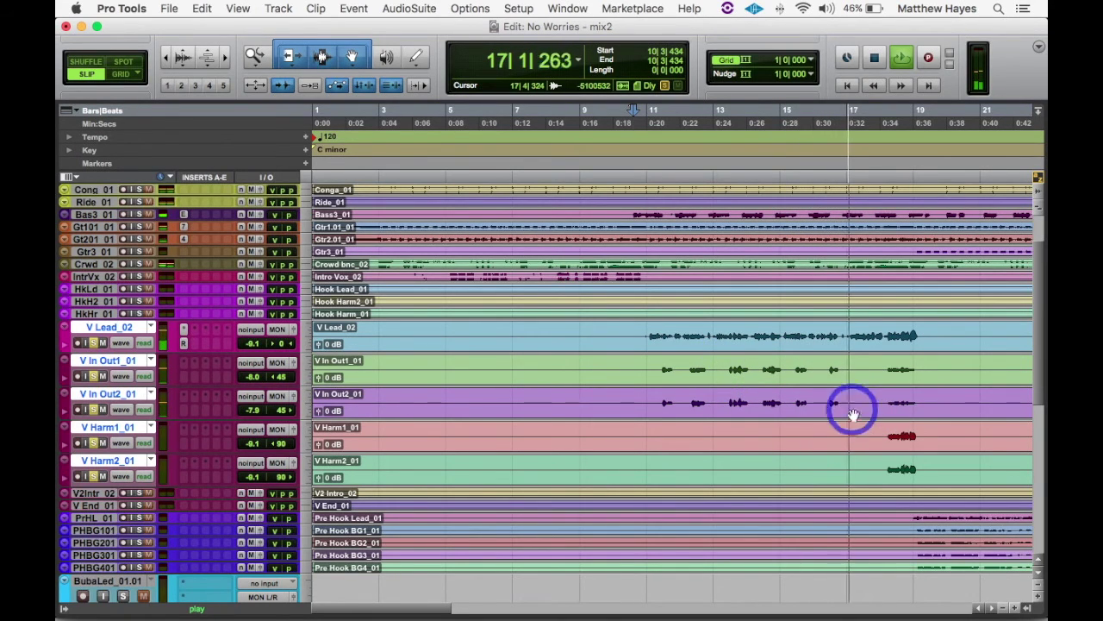
Listen to the soloed verse vocals through the harmony section ending around bar 19, and stop playback.
scroll(845, 414, "right", 4)
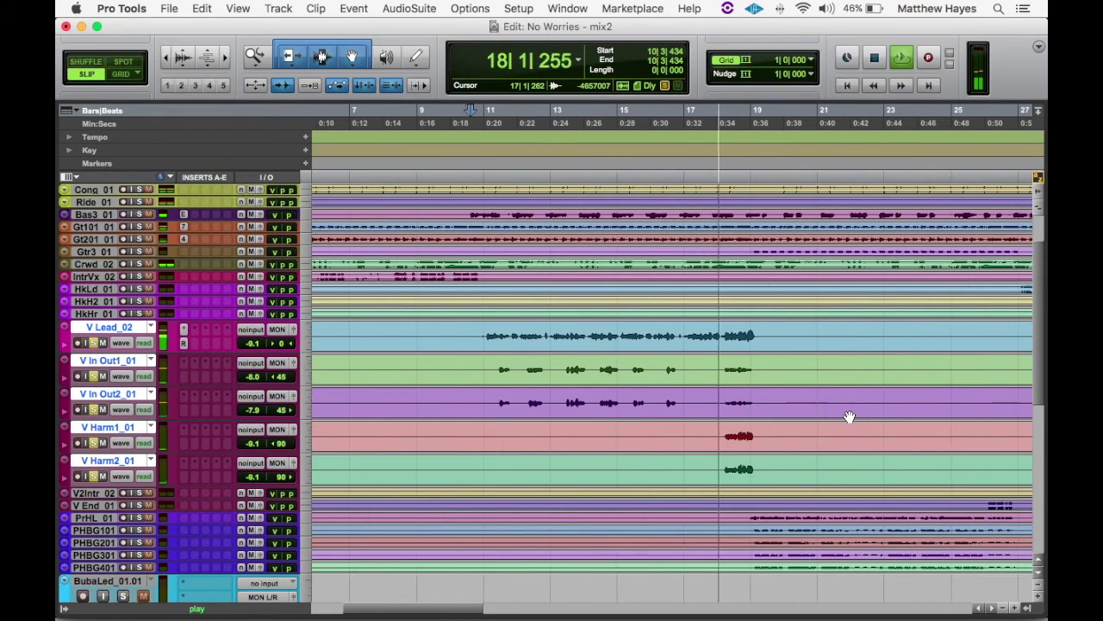
scroll(850, 417, "right", 2)
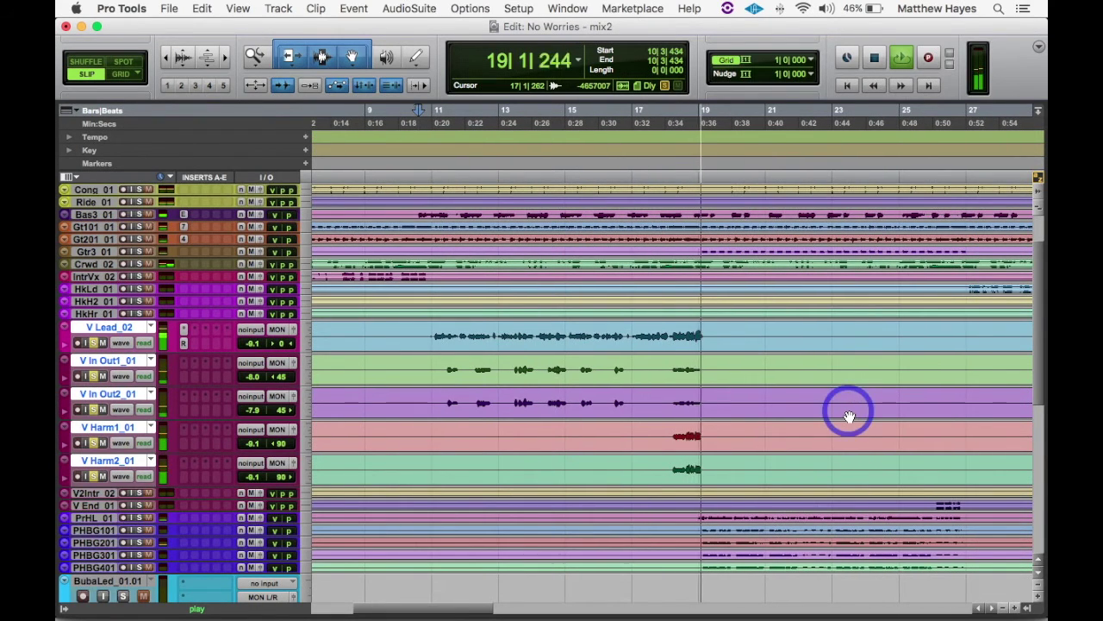
key("r")
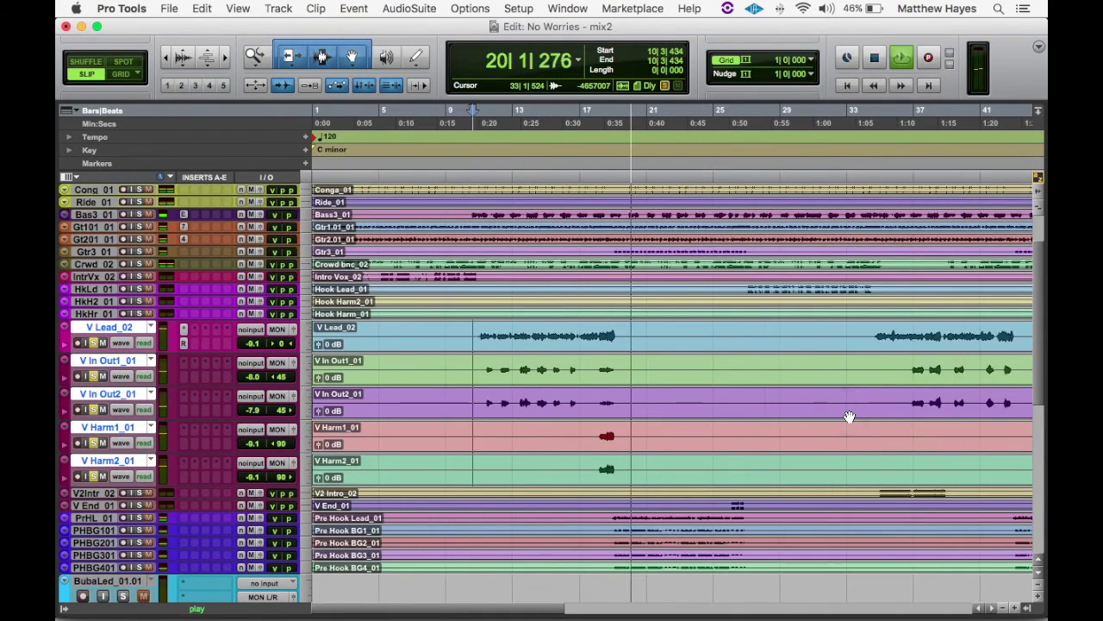
key("space")
key("space")
Increase the height of the verse vocal tracks and duplicate the V Lead_02 playlist as V Lead_02.01.
key("super+bracketright")
key("super+bracketright")
key("super+bracketright")
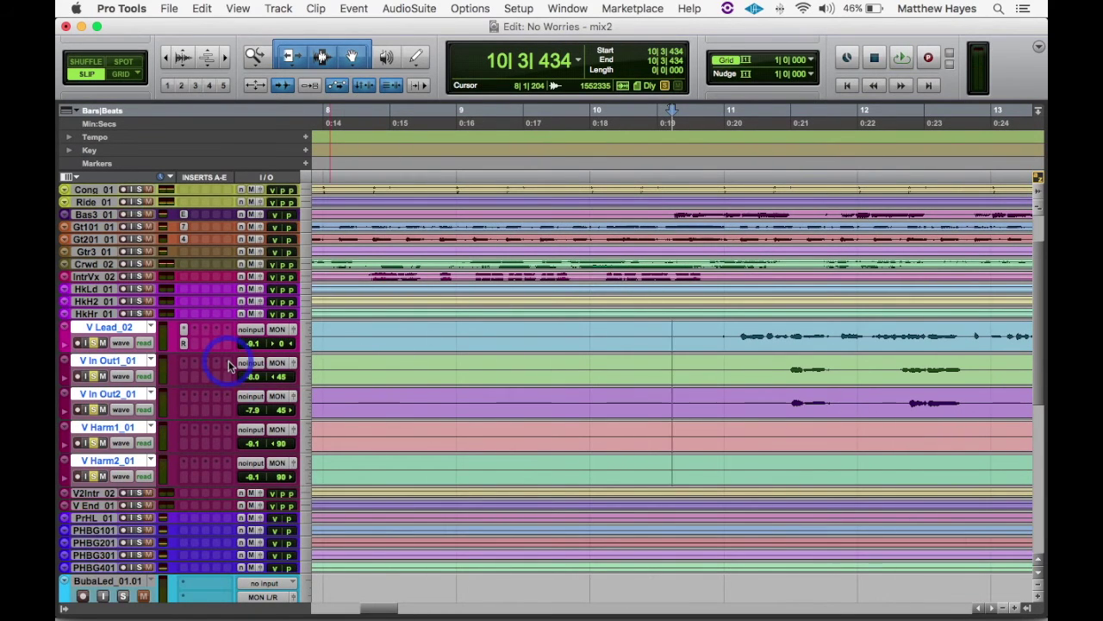
key("ctrl+Up")
scroll(343, 356, "right", 3)
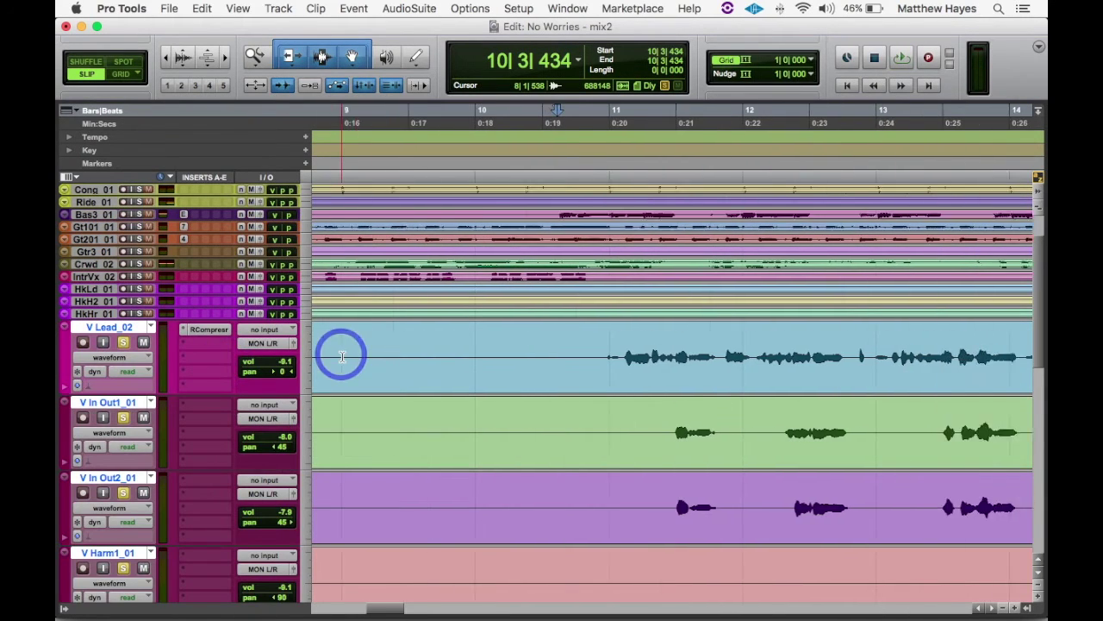
scroll(340, 352, "down", 3)
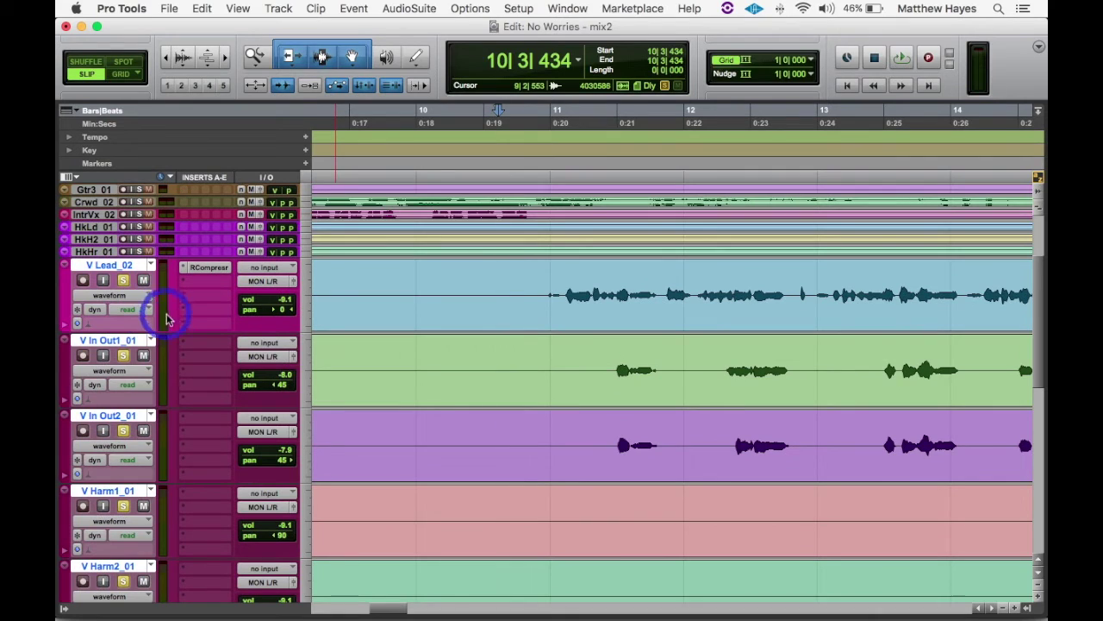
left_click(151, 267)
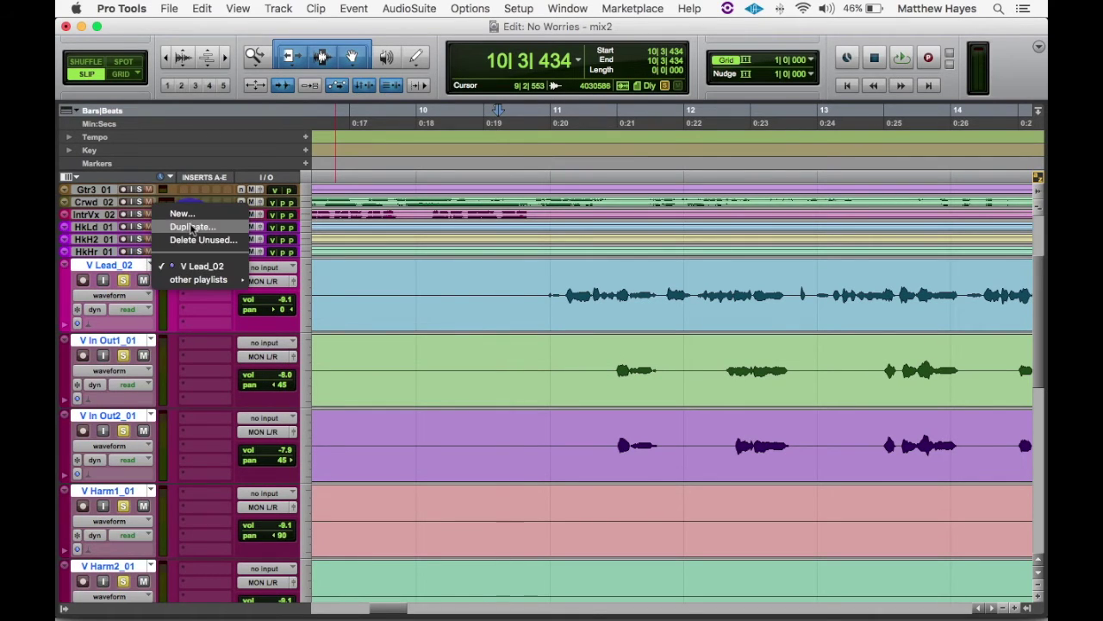
left_click(191, 225)
key("Return")
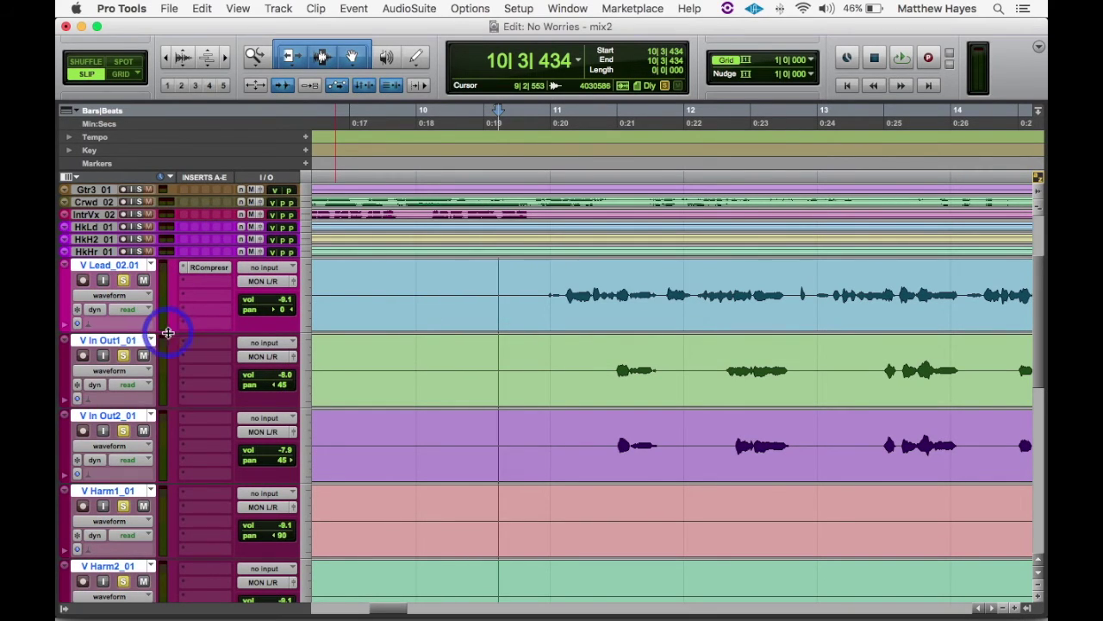
Duplicate the playlists of both accent tracks as V In Out1_01.01 and V In Out2_01.01.
left_click(155, 342)
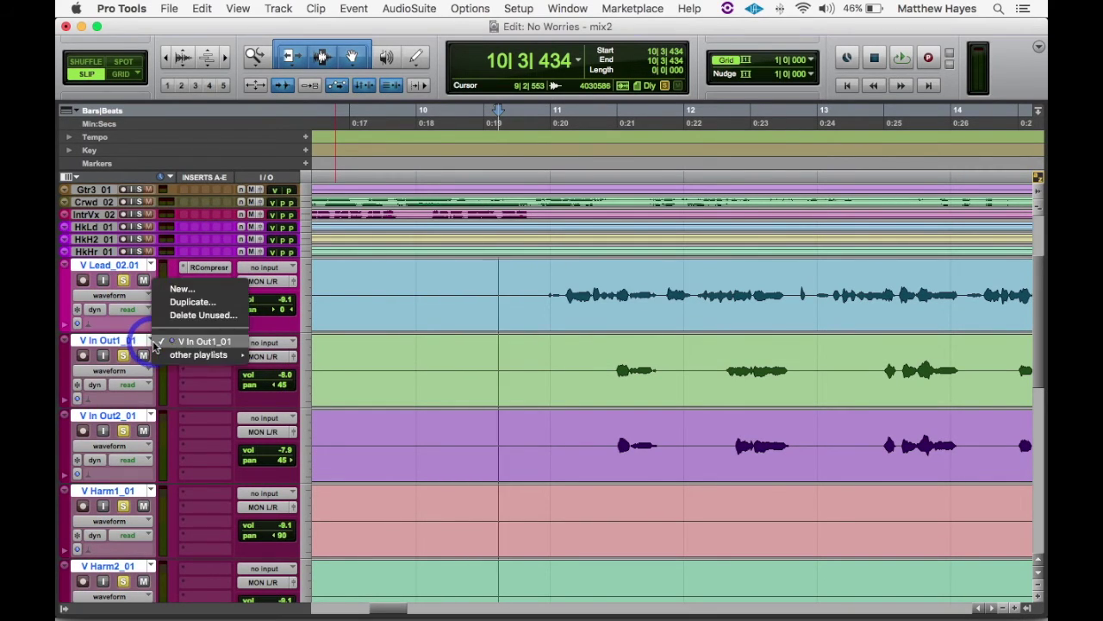
left_click(193, 303)
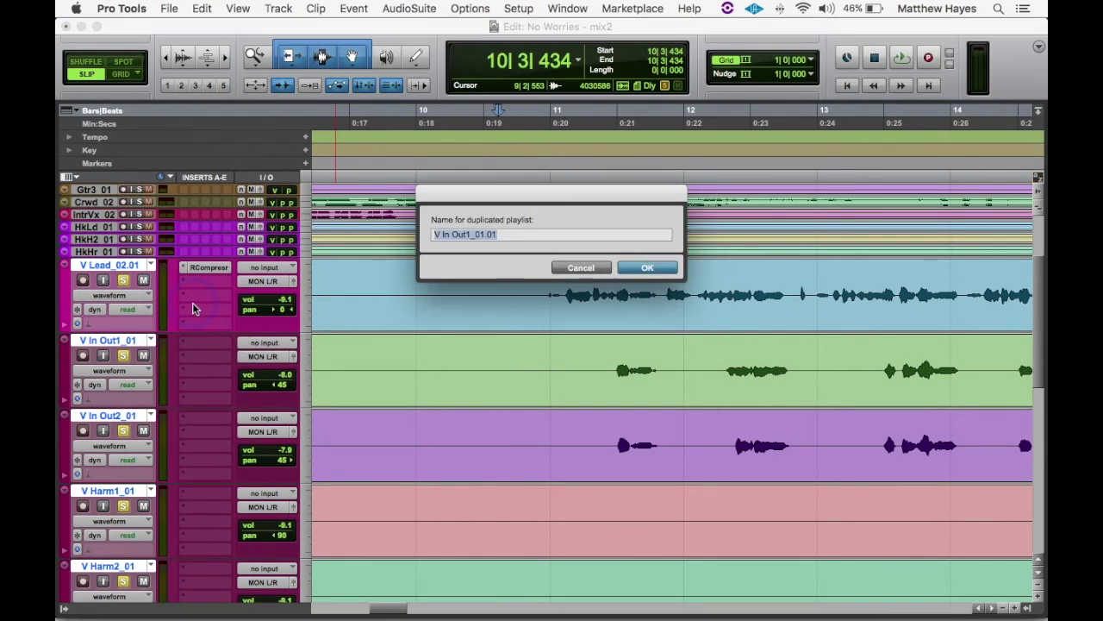
key("Return")
left_click(152, 418)
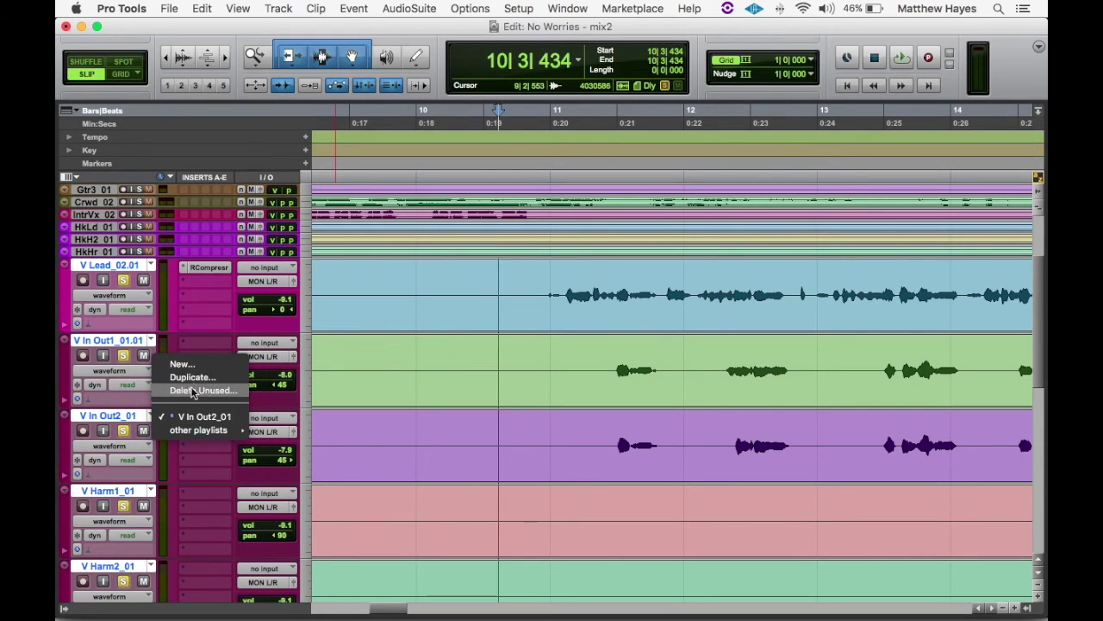
left_click(194, 384)
key("Return")
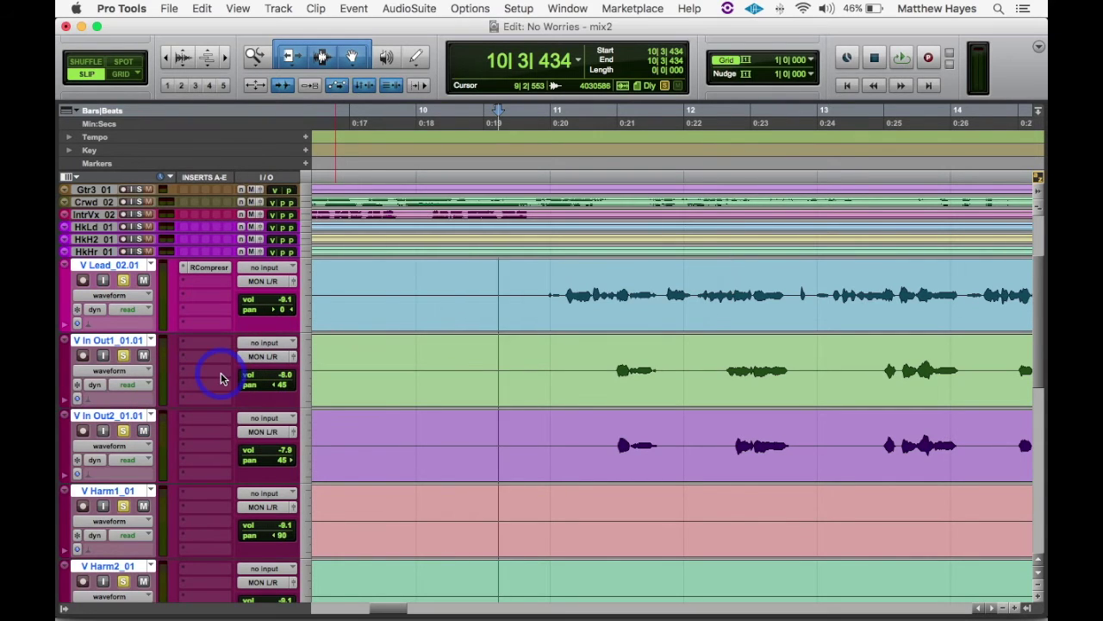
Duplicate the playlists of both harmony tracks as V Harm1_01.01 and V Harm2_01.01.
scroll(216, 374, "down", 1)
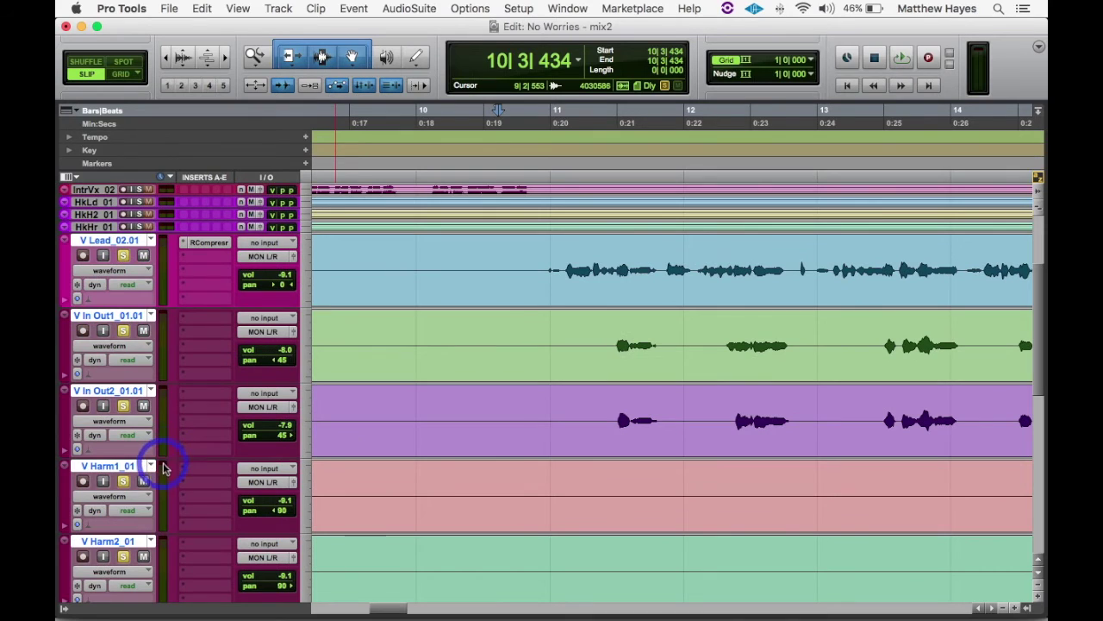
left_click(151, 466)
left_click(191, 427)
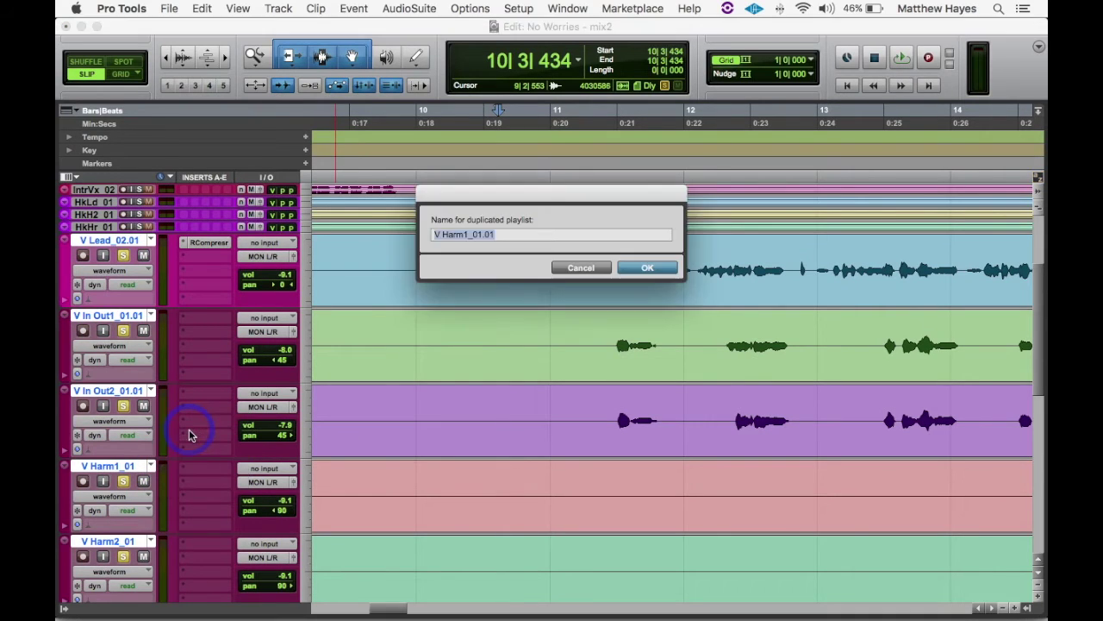
key("Return")
left_click(151, 541)
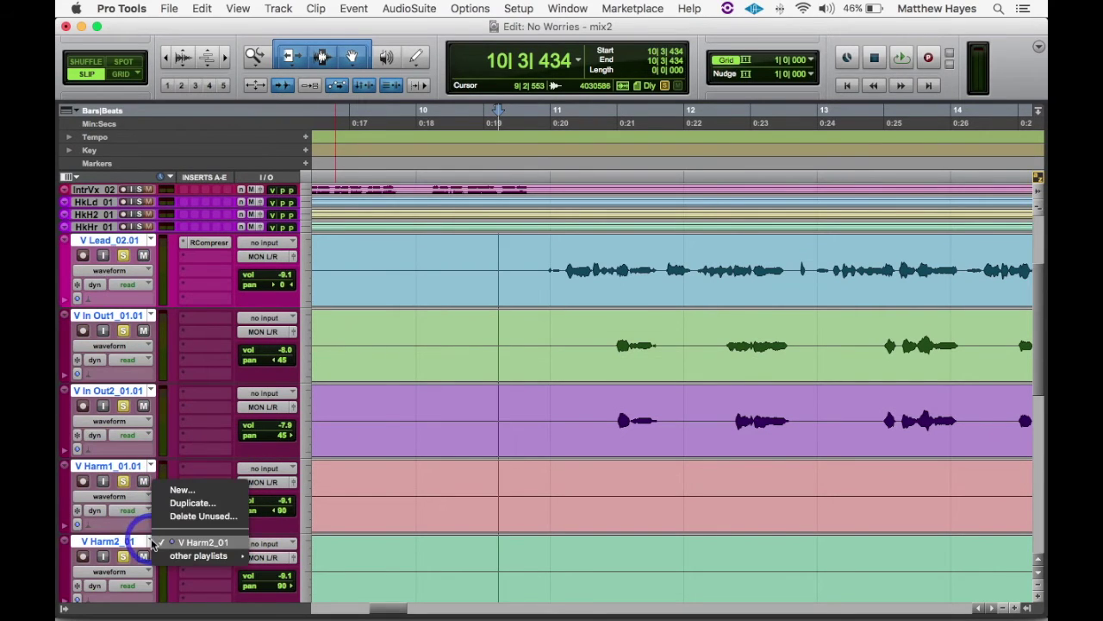
left_click(179, 502)
key("Return")
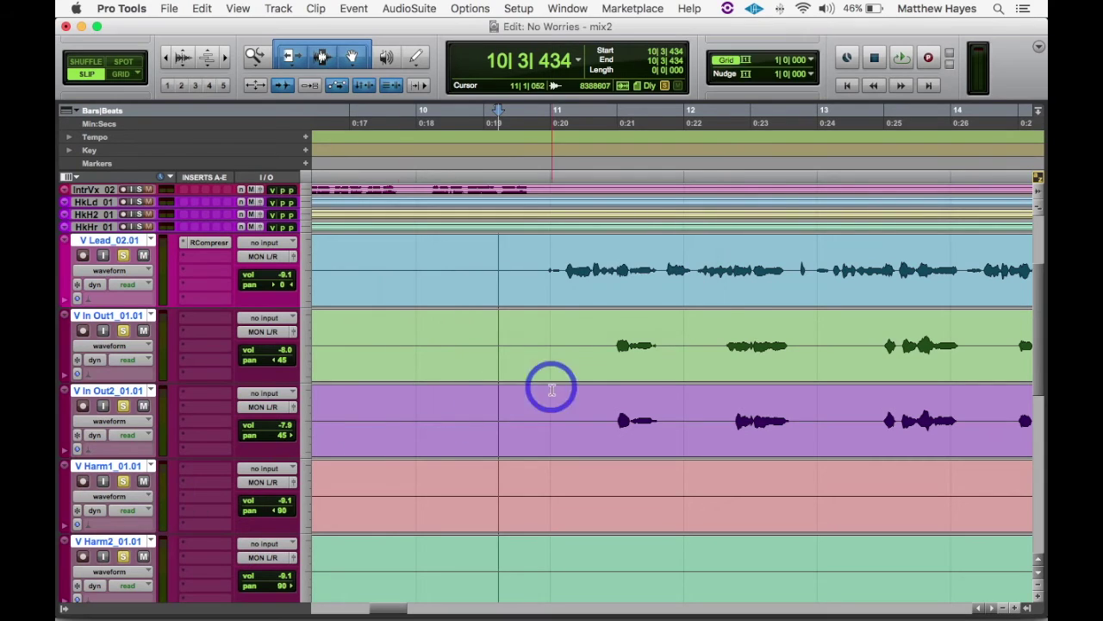
Separate the first accent phrase from 11|2|945 to 11|4|368 into its own clips on V Lead, V In Out1 and V In Out2.
left_click(616, 254)
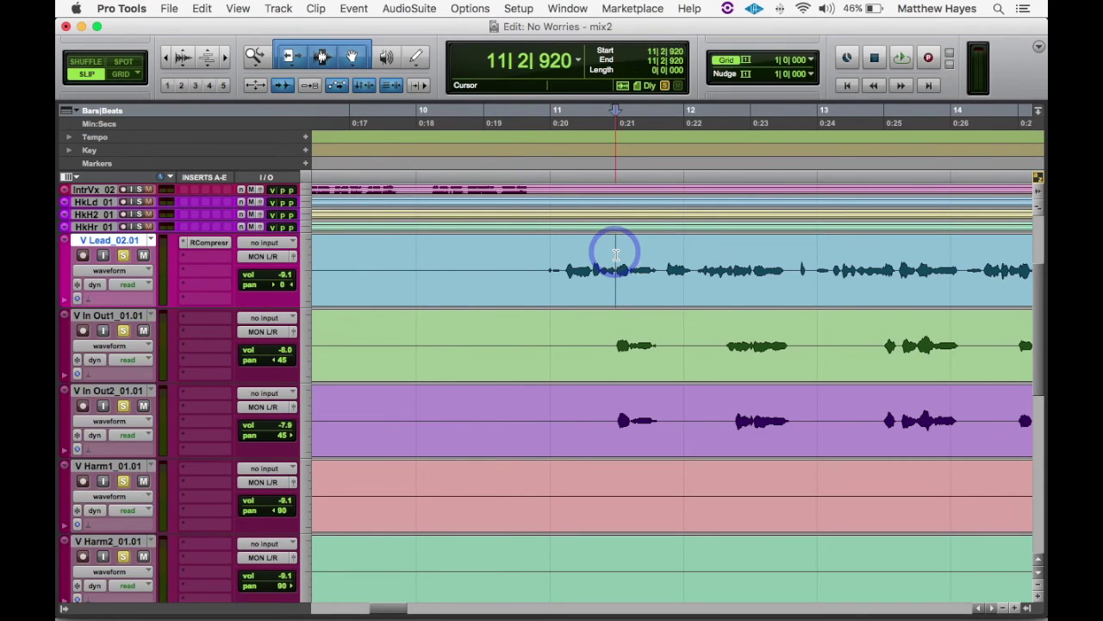
key("super+bracketright")
key("super+bracketright")
key("super+bracketright")
left_click(679, 261)
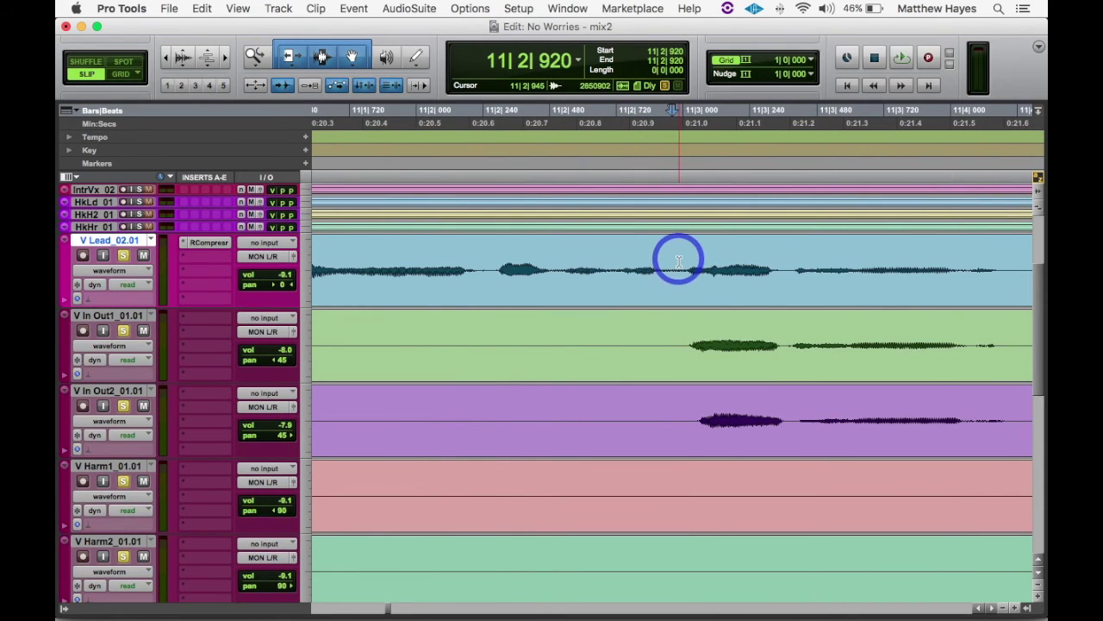
left_click_drag(680, 260, 821, 416)
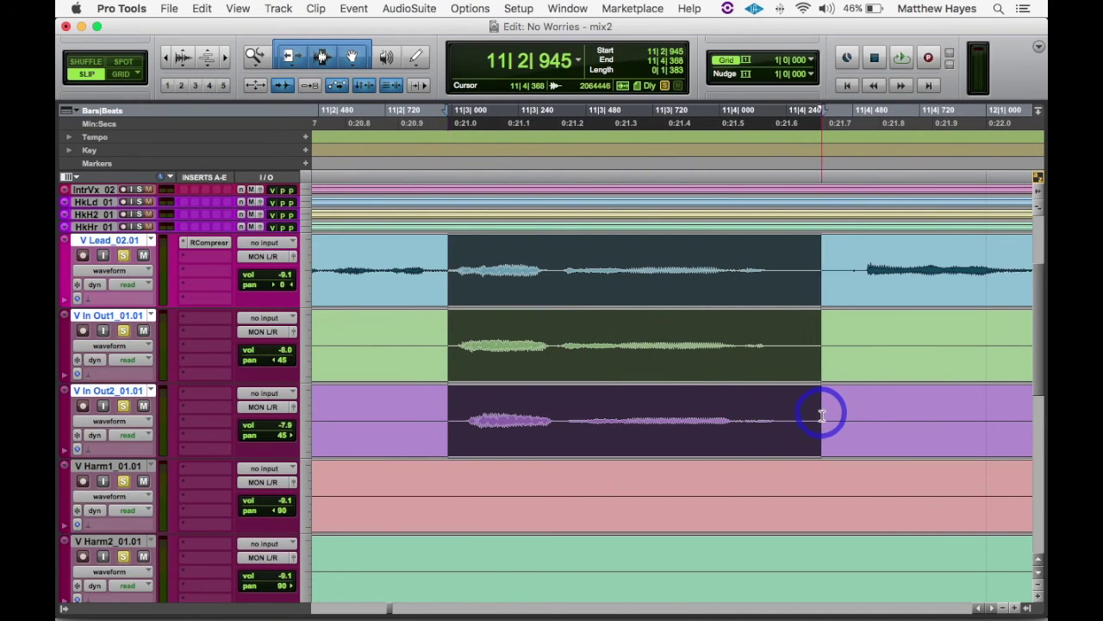
key("super+e")
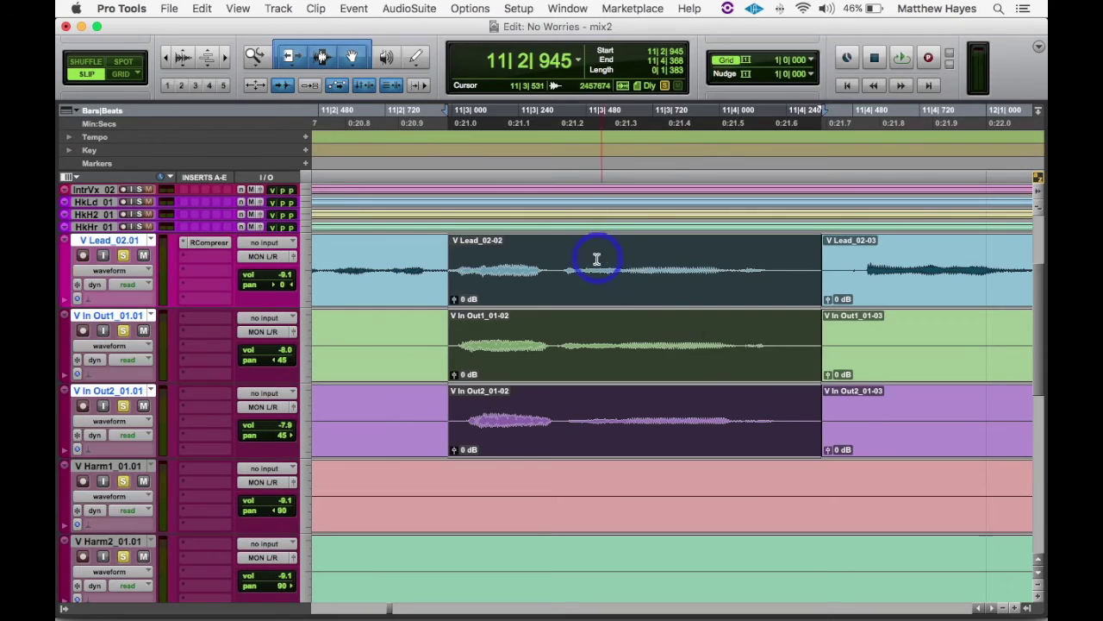
Select the V Lead_02-02 clip and open the VocALign Project AudioSuite plug-in.
double_click(596, 258)
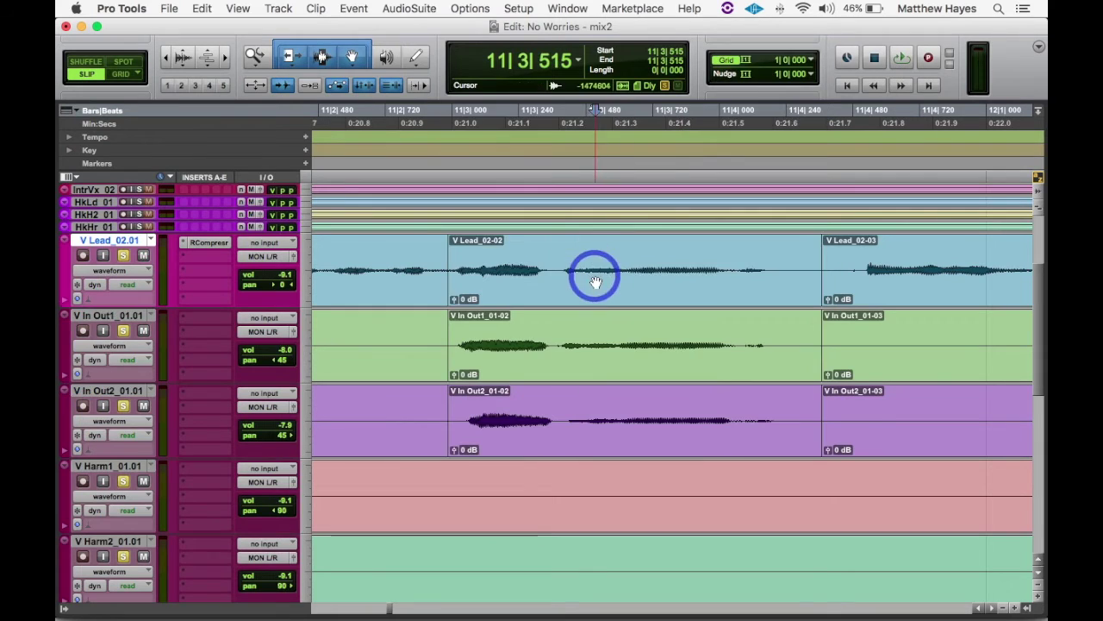
left_click(393, 9)
mouse_move(465, 160)
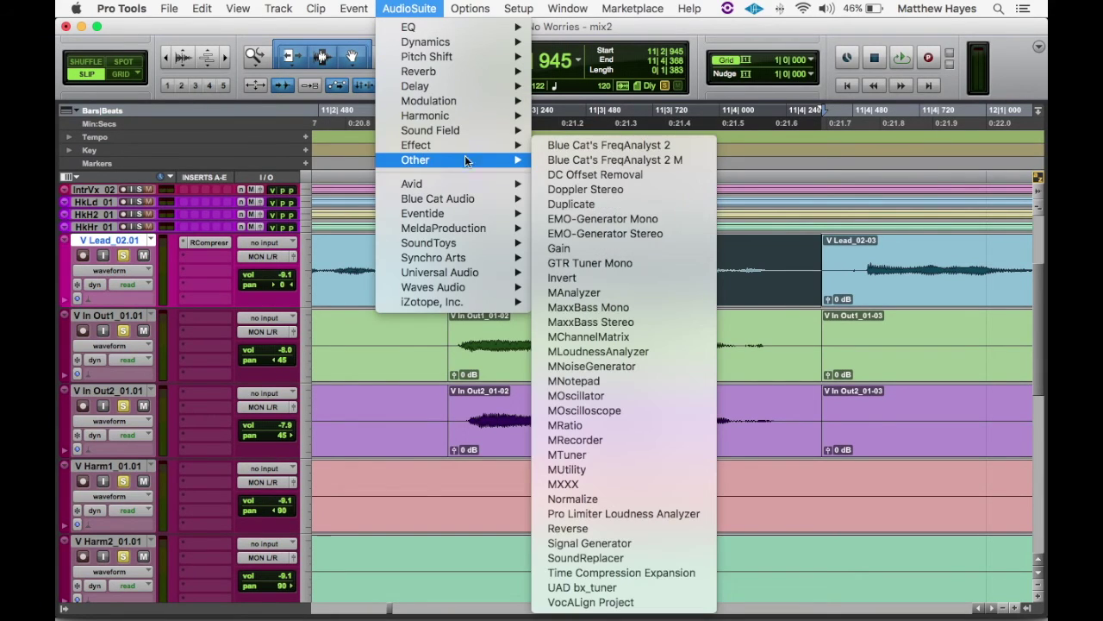
left_click(624, 602)
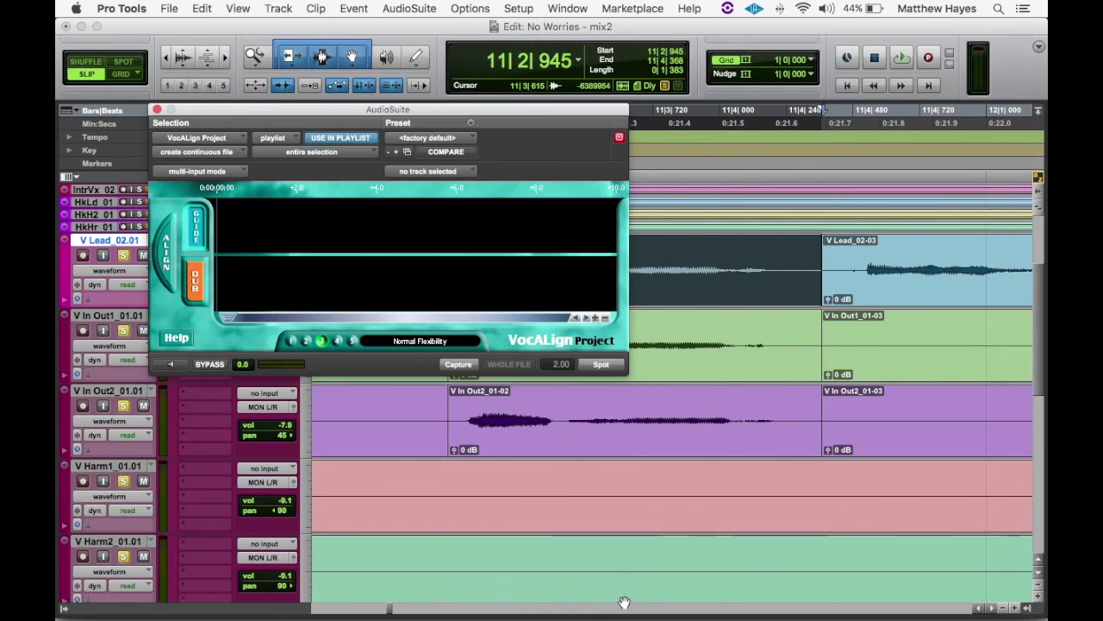
Capture the V Lead_02-02 clip as the VocALign guide, then align V In Out1_01-02 to it and spot the result back.
left_click_drag(405, 112, 349, 24)
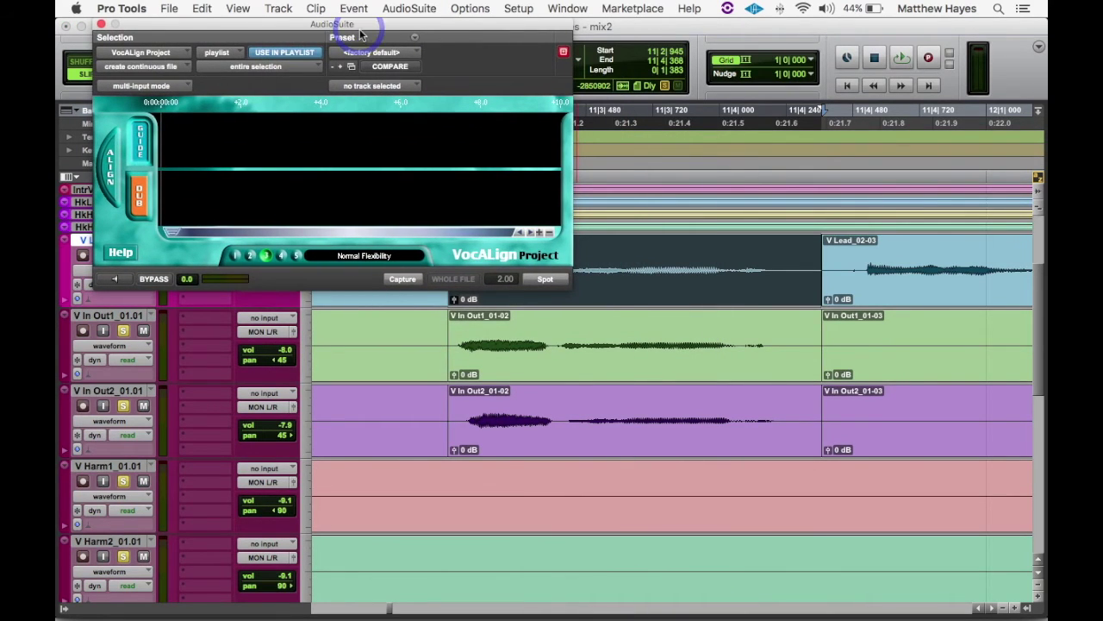
key("r")
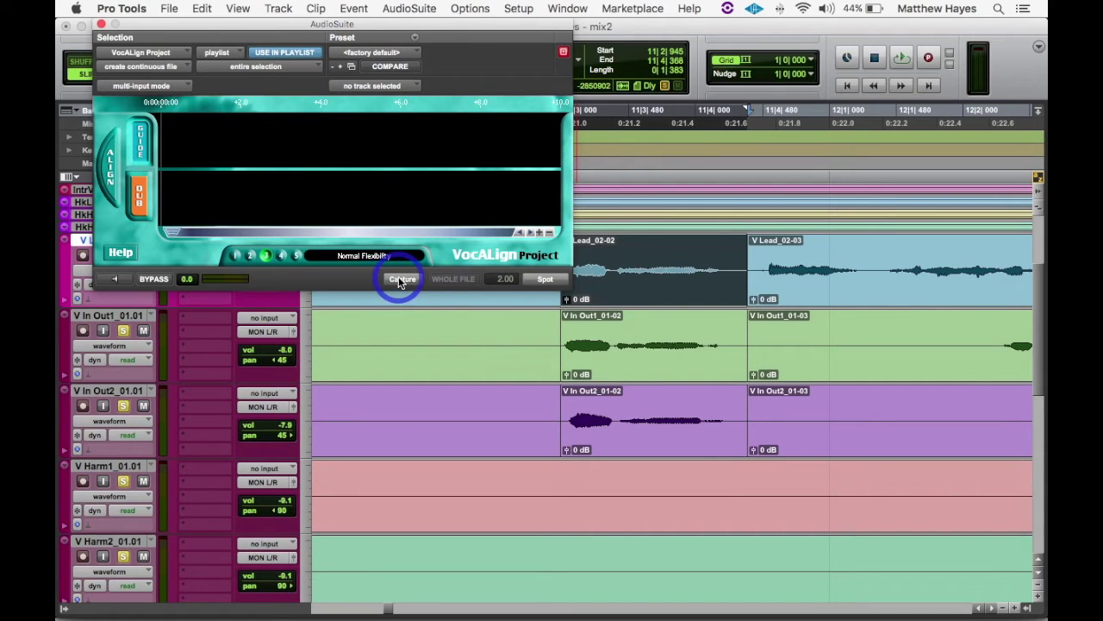
left_click(402, 279)
left_click(635, 352)
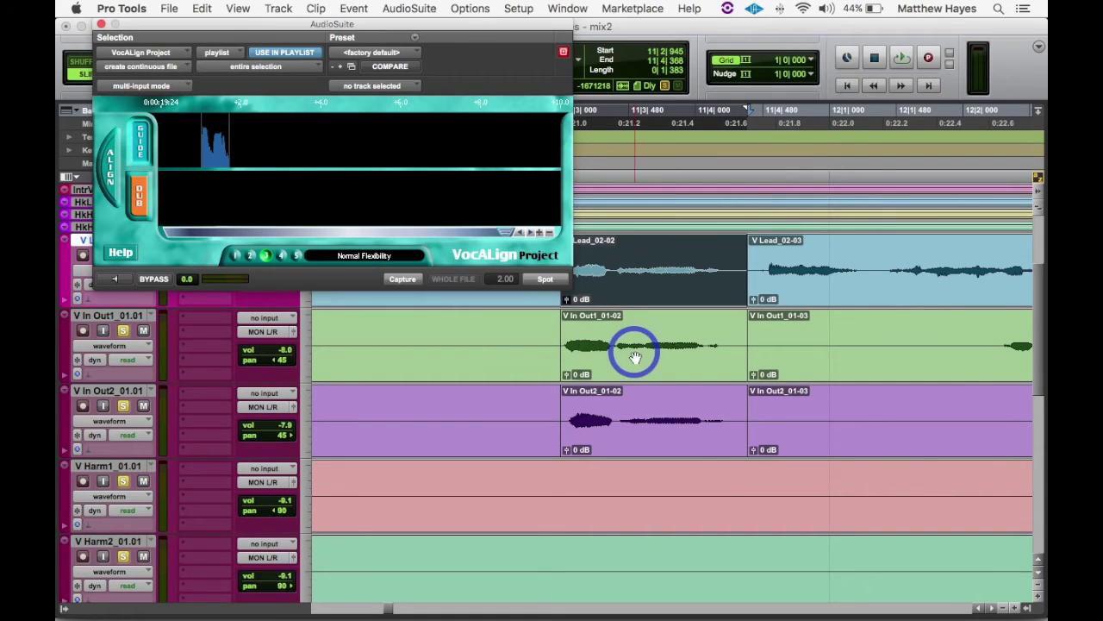
left_click(135, 196)
left_click(385, 274)
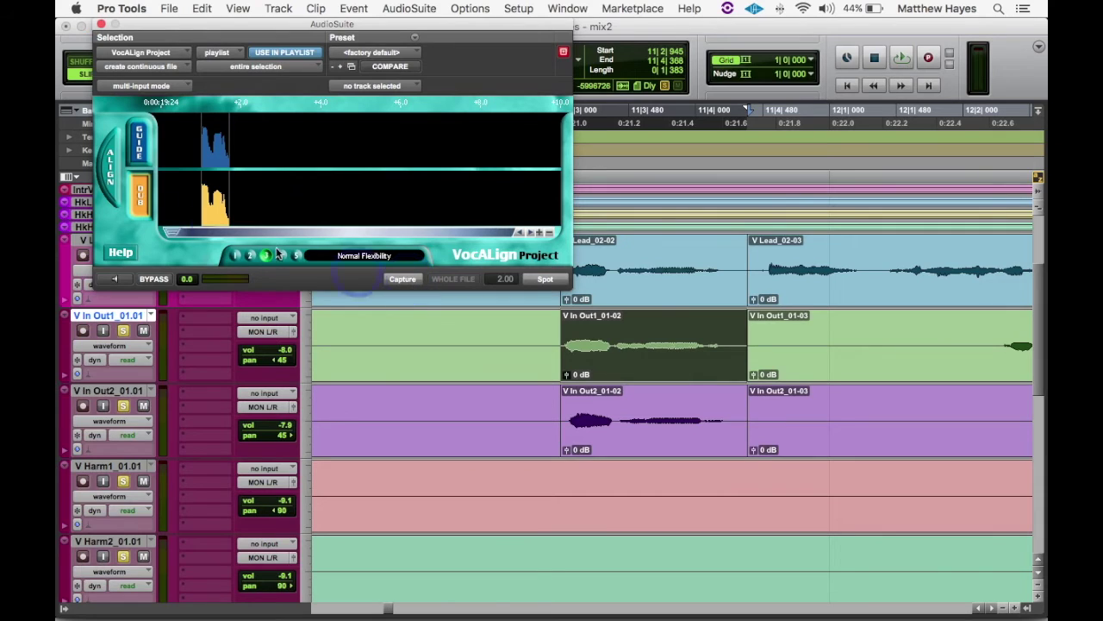
left_click(556, 286)
Capture V In Out2_01-02 as the dub, align it to the same lead guide and spot the result back.
left_click(641, 424)
left_click(398, 275)
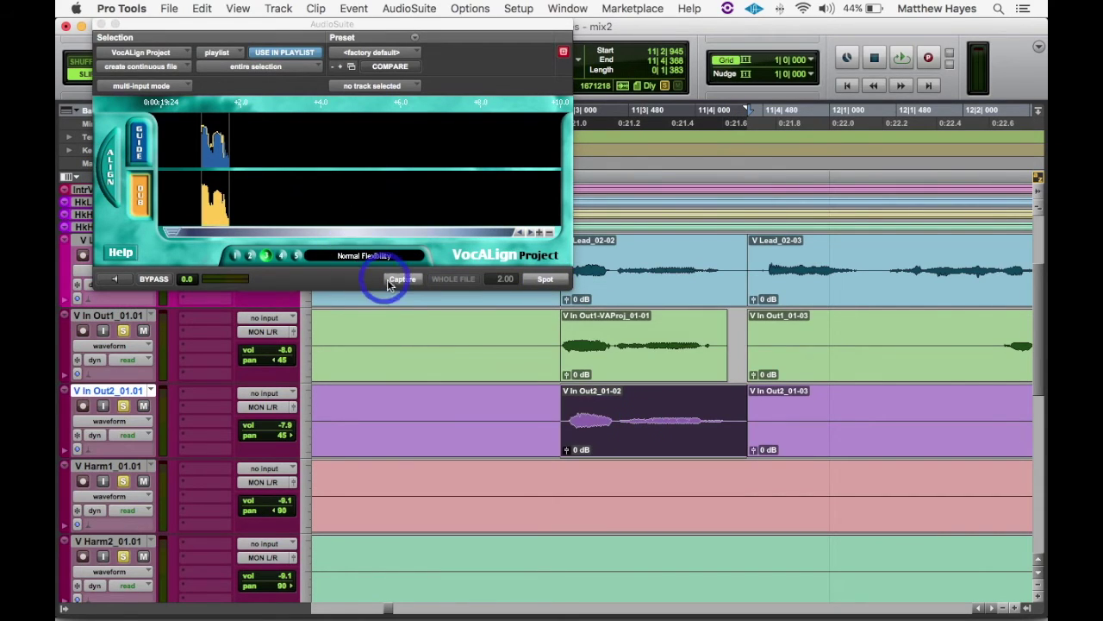
left_click(111, 167)
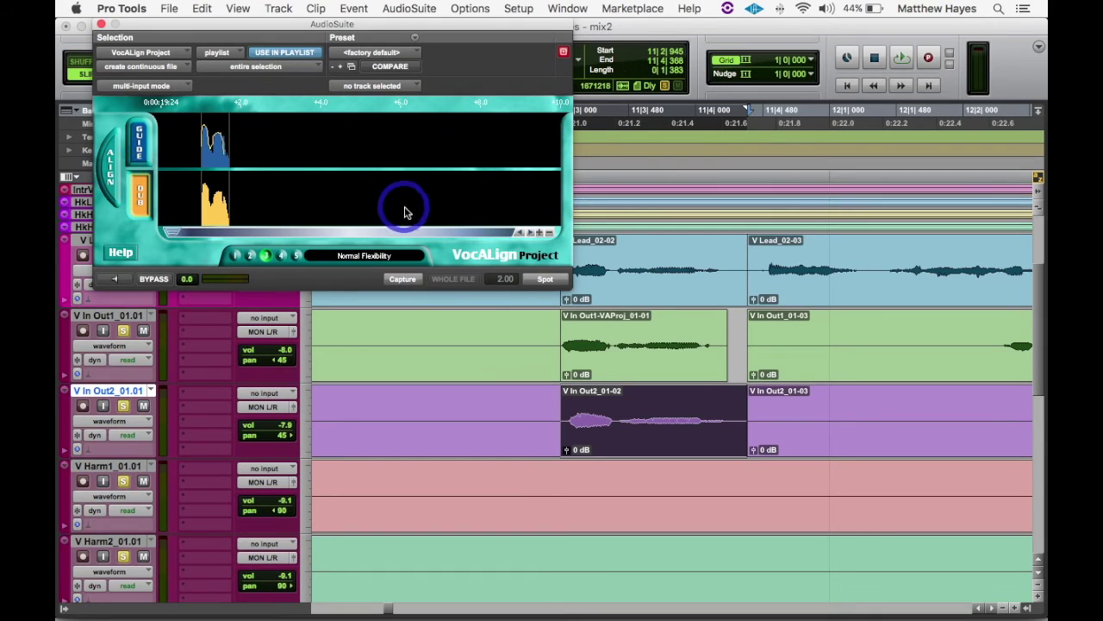
left_click(544, 281)
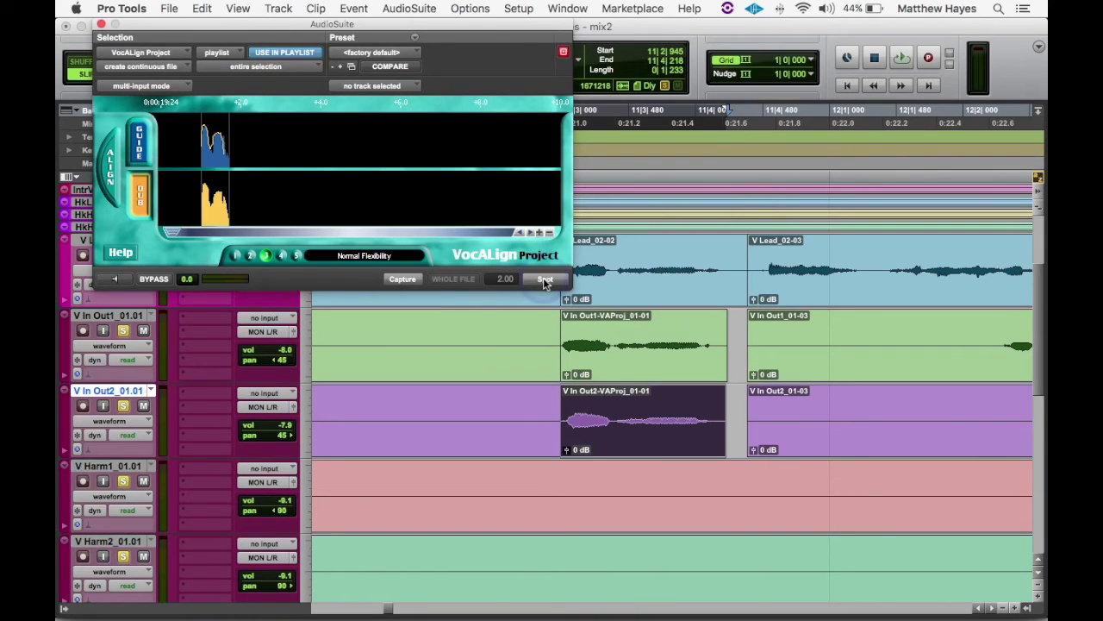
Play the verse from 10|4|812 to check the first aligned accent phrase against the lead.
key("r")
key("r")
key("r")
left_click(617, 326)
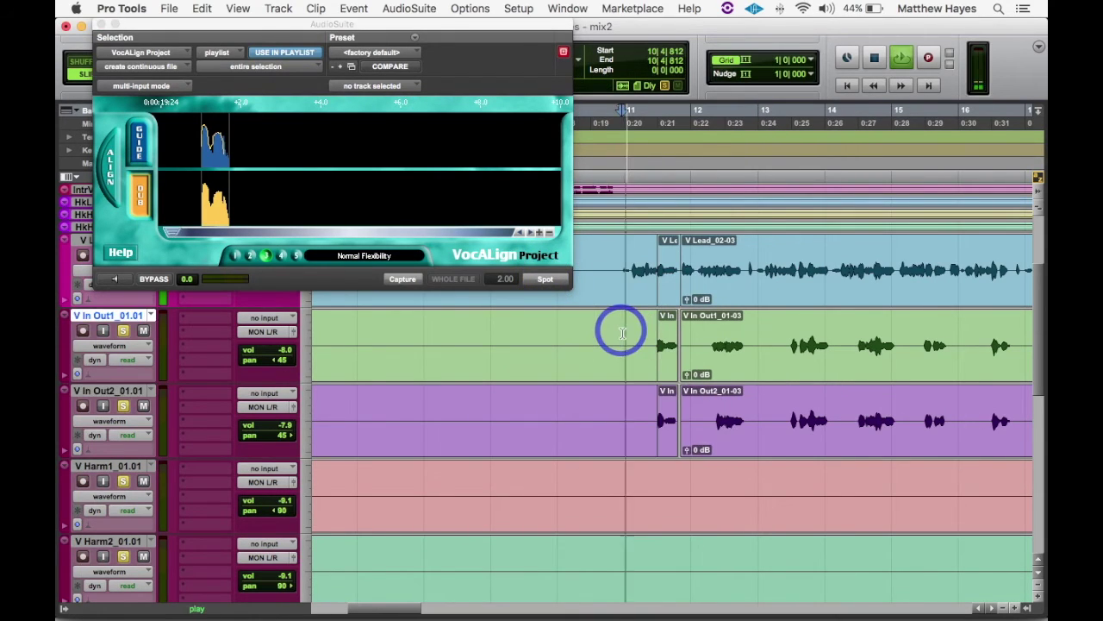
key("space")
left_click(621, 332)
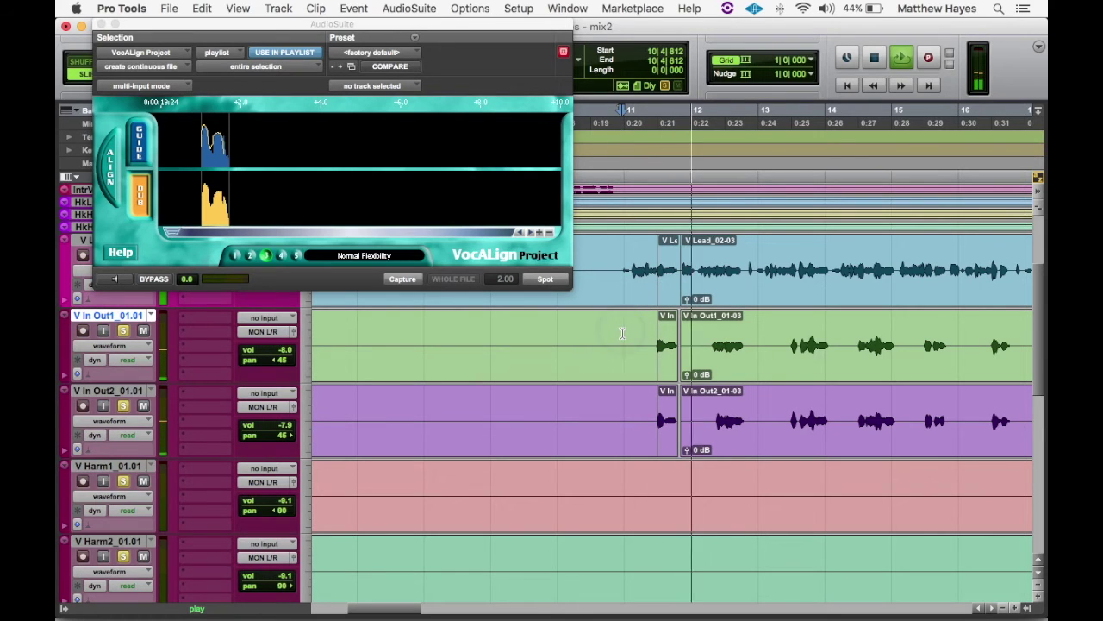
key("space")
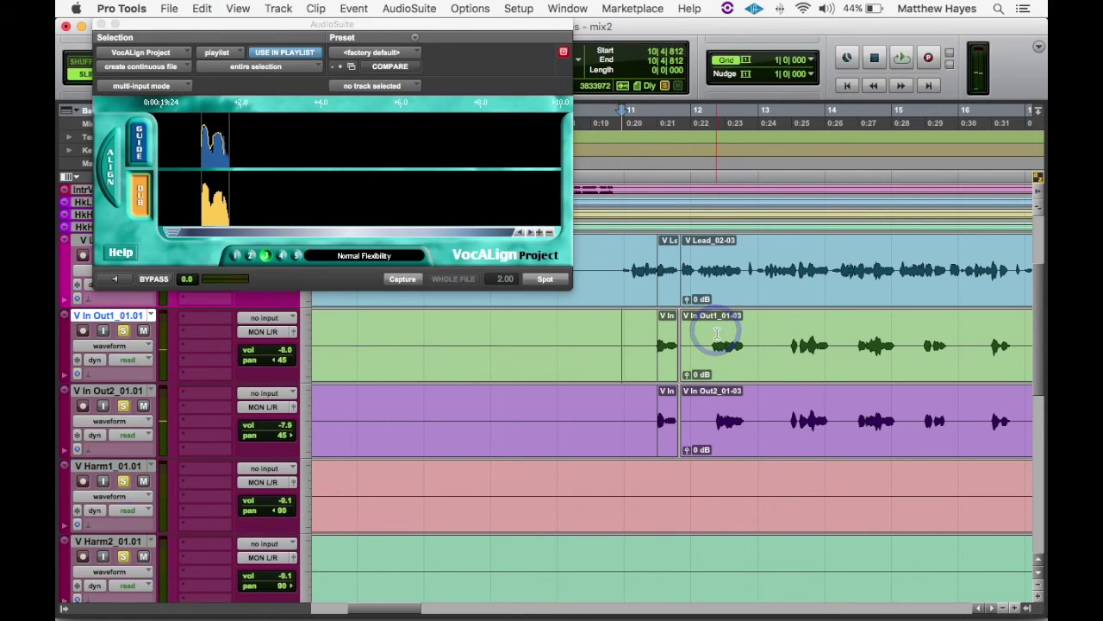
Separate the second accent phrase in bar 12 into its own clips on V Lead, V In Out1 and V In Out2.
left_click(717, 335)
scroll(717, 334, "right", 5)
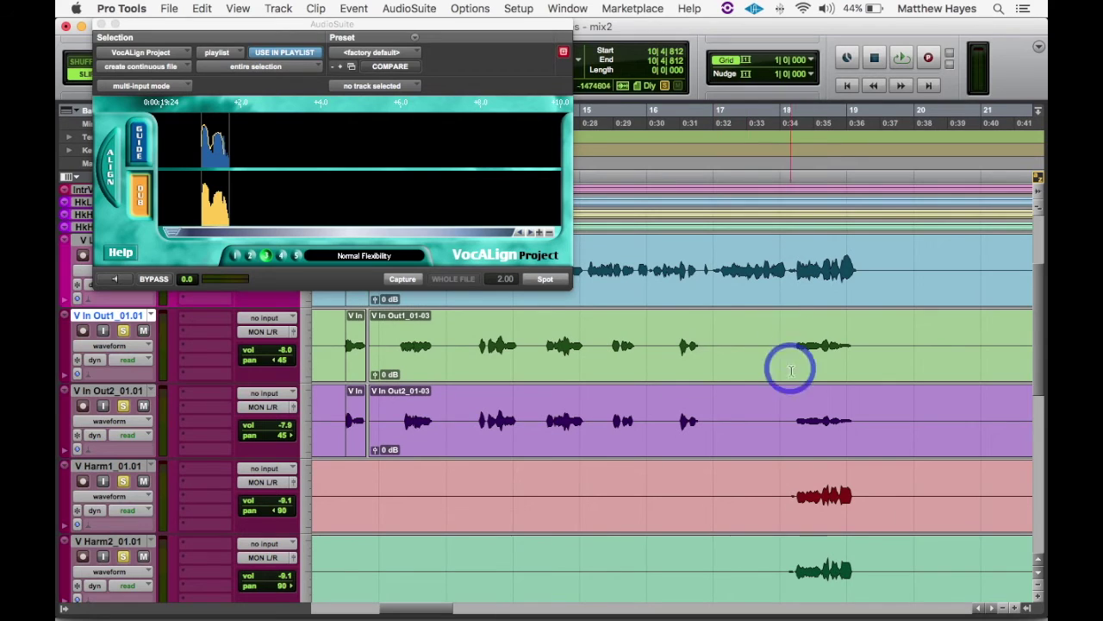
left_click(576, 345)
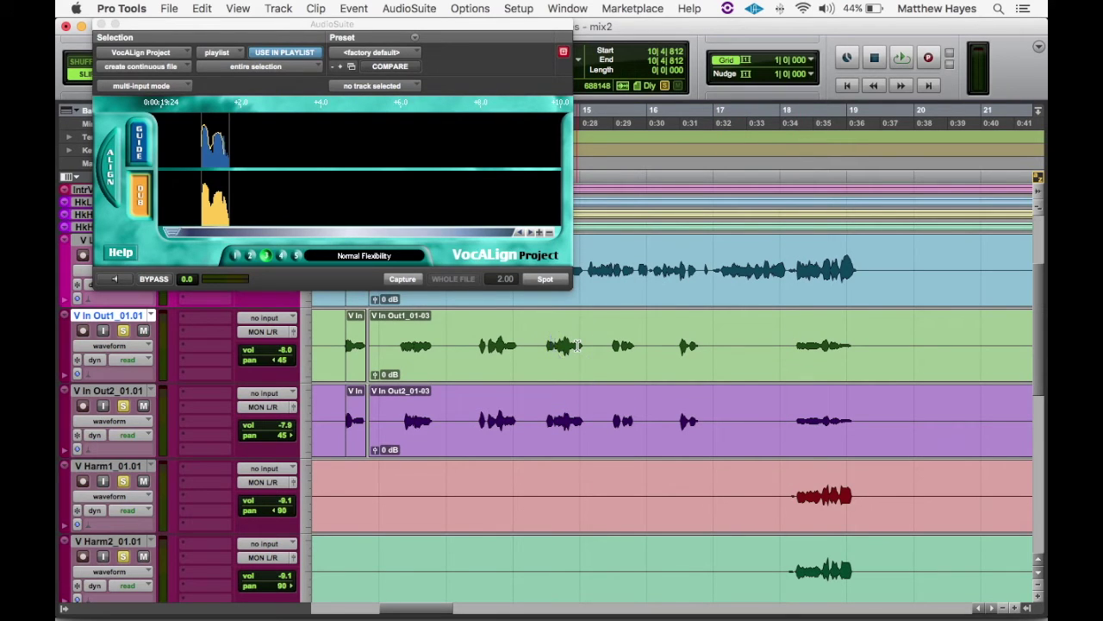
scroll(578, 344, "left", 3)
scroll(578, 344, "up", 1)
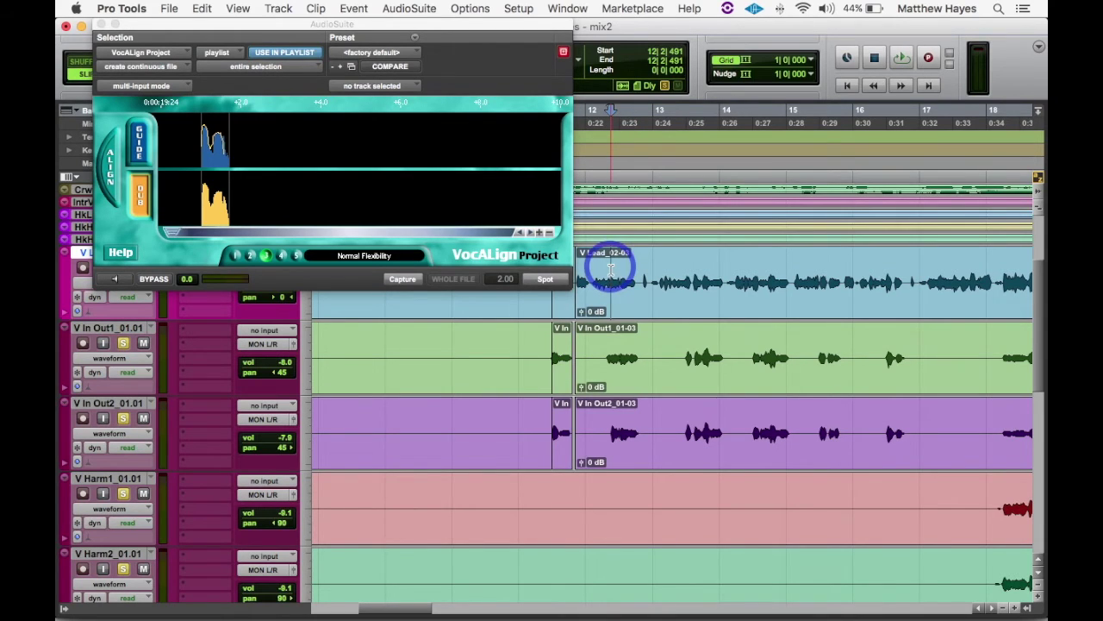
key("t")
key("t")
key("t")
key("t")
key("t")
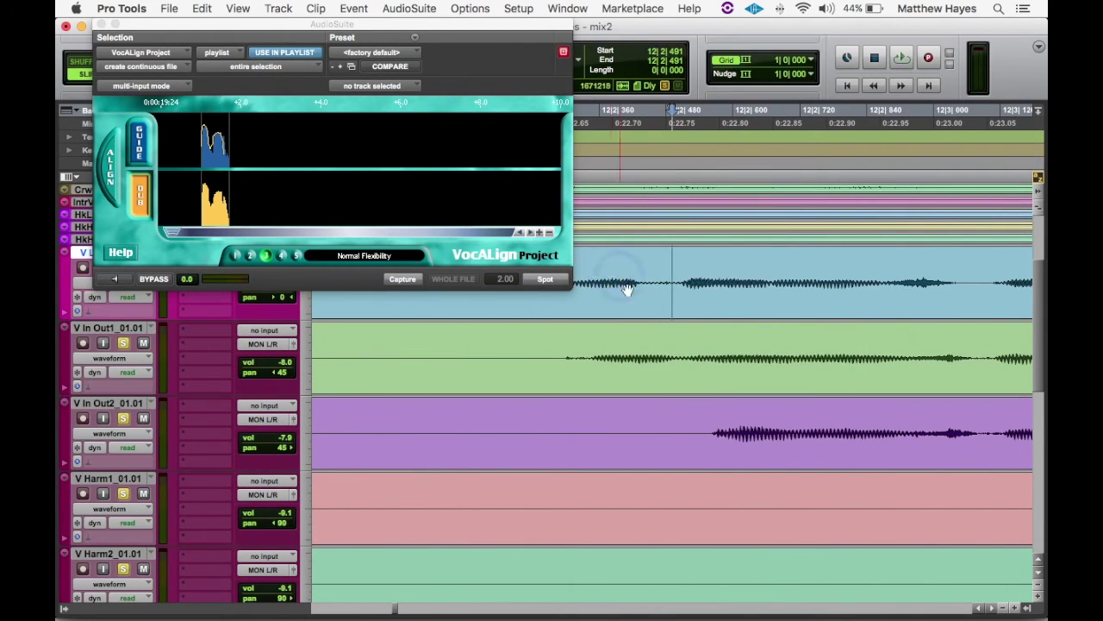
key("b")
key("semicolon")
key("b")
key("semicolon")
key("b")
Delete the silent clips between the first and second phrases on V In Out1 and V In Out2.
key("r")
key("r")
key("r")
key("shift+p")
left_click(634, 379)
key("Delete")
left_click(613, 452)
key("Delete")
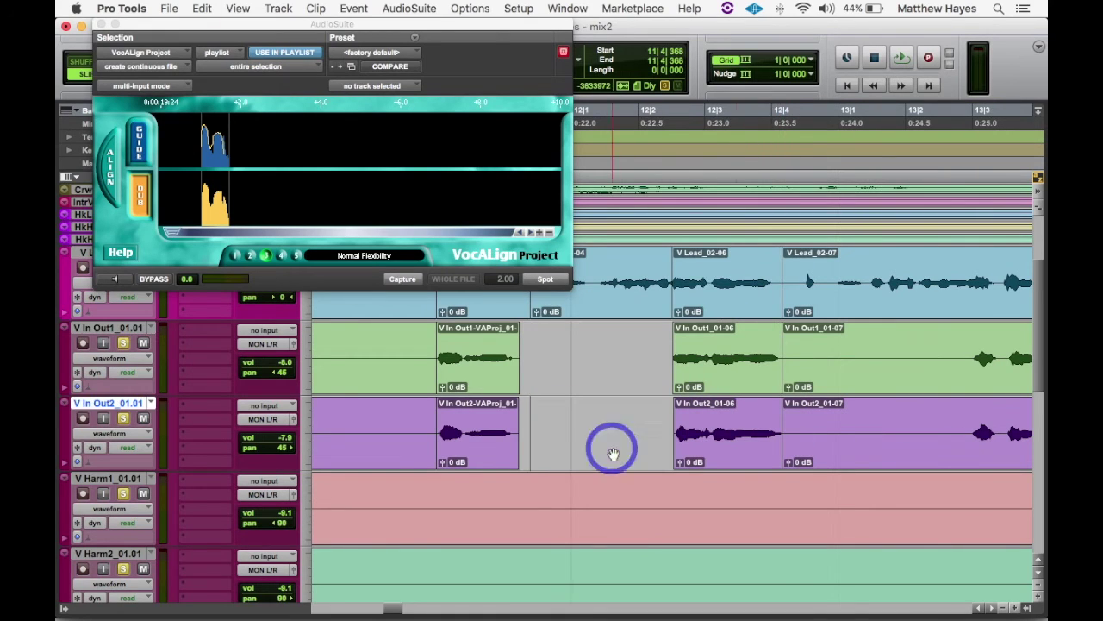
Align V In Out1_01-06 and V In Out2_01-06 to the V Lead_02-06 guide and spot the results back.
left_click(755, 273)
left_click(138, 144)
key("semicolon")
left_click(141, 199)
key("p")
key("semicolon")
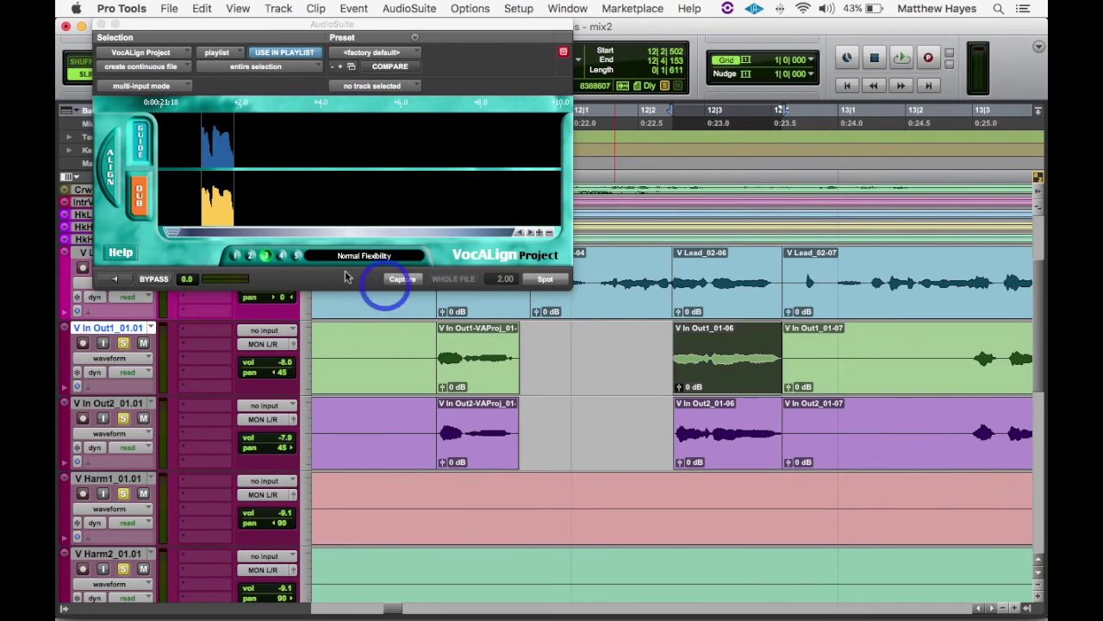
left_click(112, 172)
left_click(545, 279)
key("semicolon")
left_click(113, 173)
left_click(557, 281)
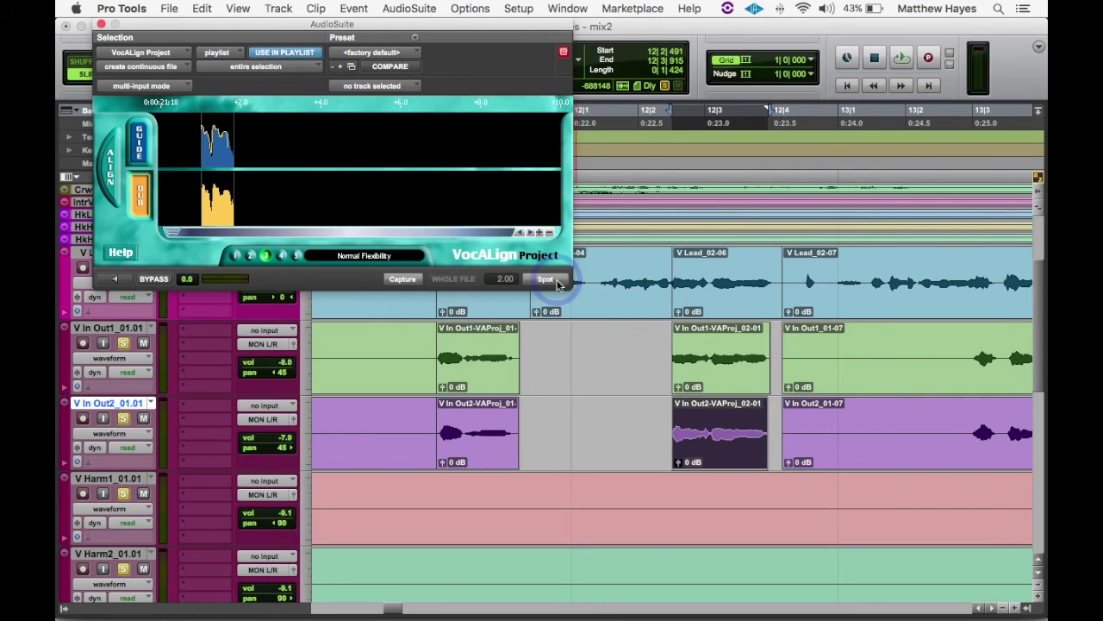
Split V Lead, V In Out1 and V In Out2 at the start of the third accent phrase, 13|3|019.
scroll(744, 276, "right", 3)
left_click(744, 275)
key("t")
key("t")
key("t")
left_click_drag(703, 414, 701, 279)
key("b")
Delete the silent clips between the second and third phrases on both accent tracks.
key("r")
key("r")
key("r")
left_click(592, 375)
key("Delete")
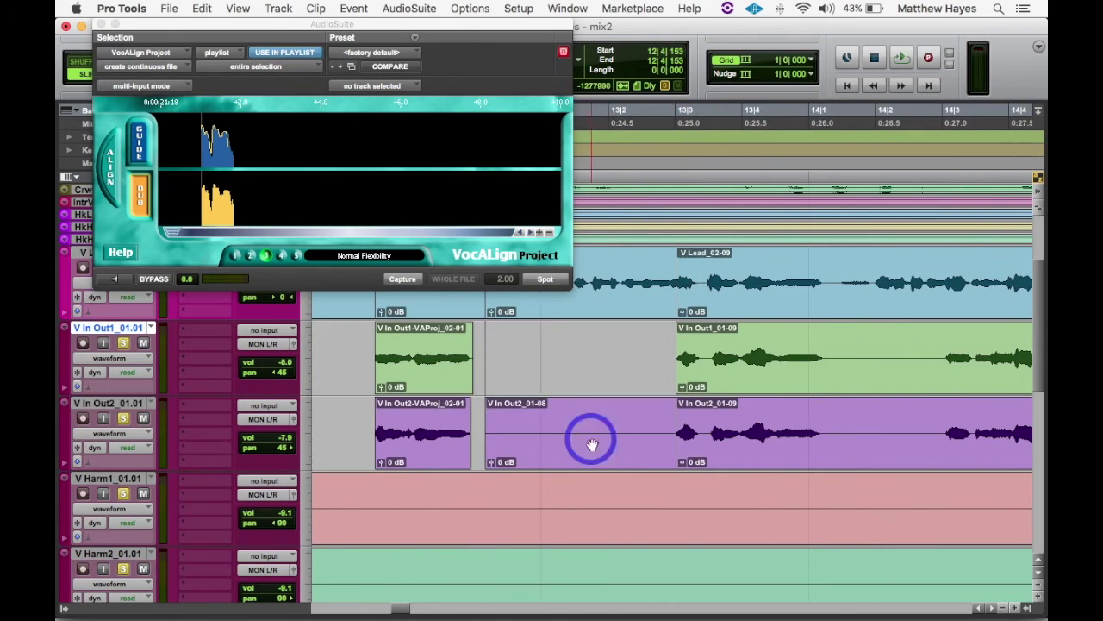
left_click(591, 443)
key("Delete")
Split the tracks at the third phrase's end, 14|1|291, and align V In Out1_01-10 and V In Out2_01-10 to V Lead_02-10.
left_click_drag(829, 278, 831, 419)
key("b")
left_click(746, 279)
left_click(403, 279)
key("semicolon")
left_click(403, 278)
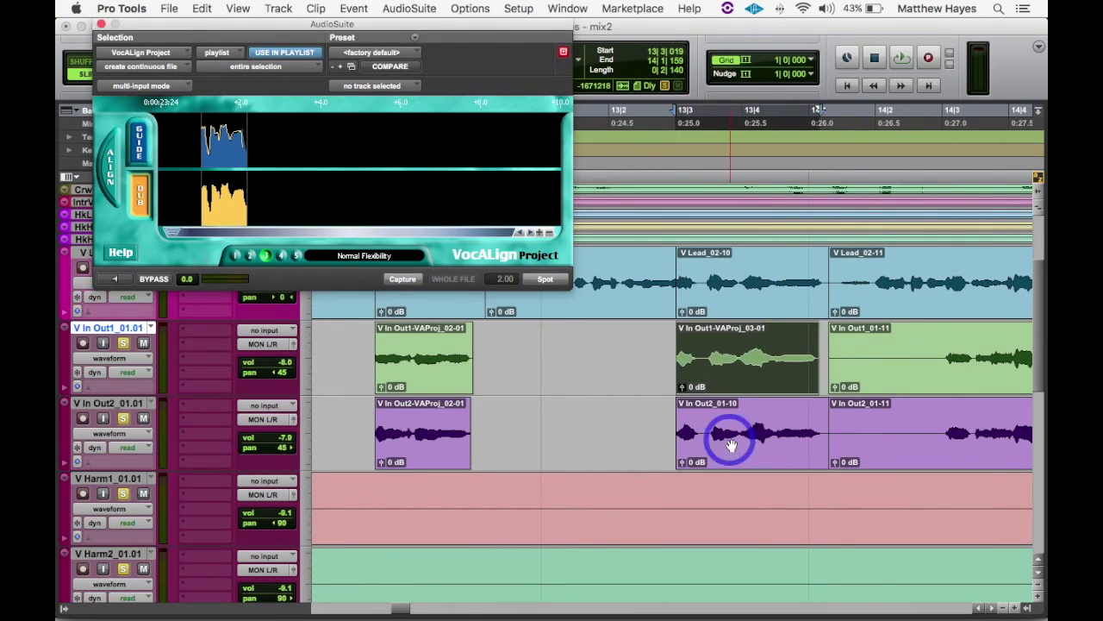
left_click(731, 445)
left_click(544, 279)
Split V Lead, V In Out1 and V In Out2 at the start of the fourth accent phrase, 14|3|044.
scroll(758, 276, "right", 3)
left_click(795, 273)
key("t")
key("t")
key("t")
left_click_drag(699, 279, 702, 409)
key("b")
Delete the silent clips between the third and fourth phrases on V In Out1 and V In Out2.
key("r")
key("r")
key("r")
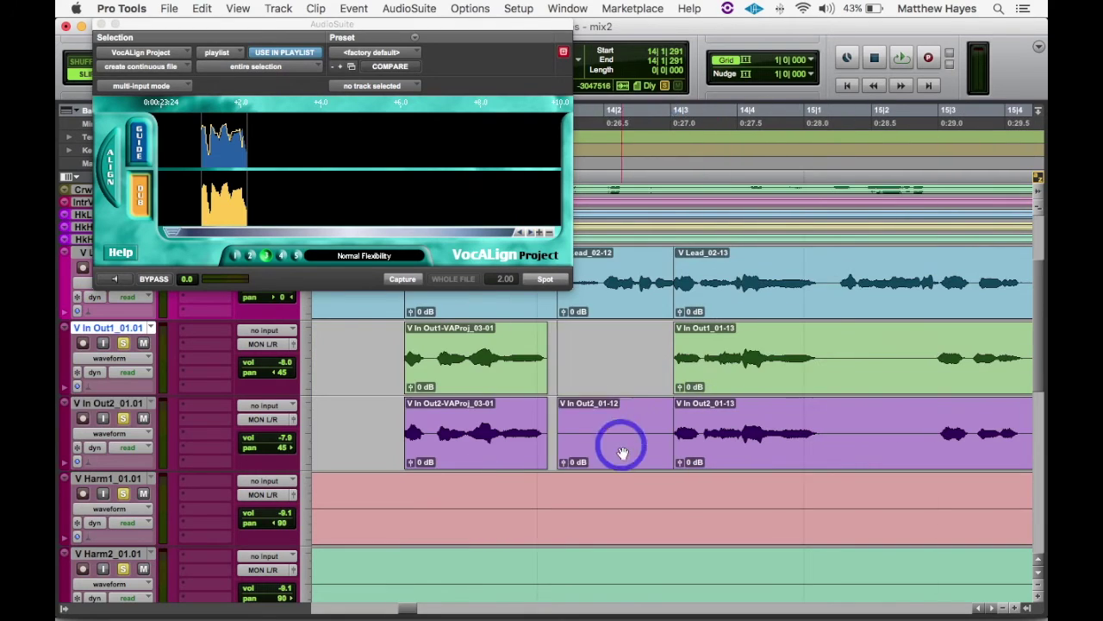
left_click(621, 446)
key("Delete")
Split the tracks at the fourth phrase's end and align V In Out1_01-14 and V In Out2_01-14 to the V Lead_02-14 guide.
left_click_drag(822, 278, 825, 414)
key("b")
left_click(746, 280)
left_click(402, 278)
key("semicolon")
left_click(403, 279)
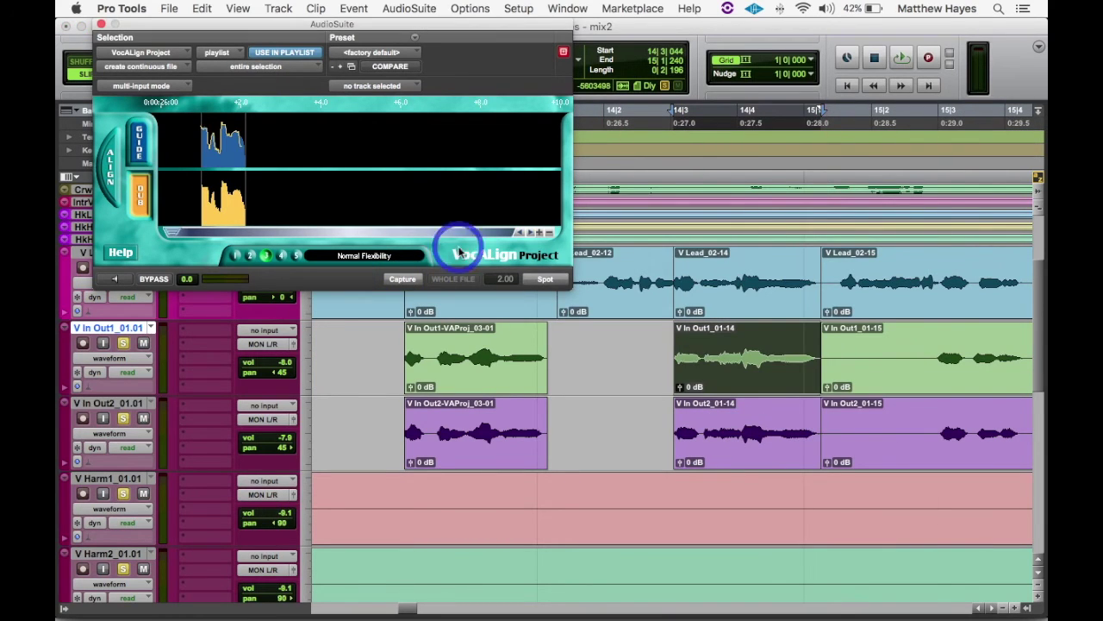
left_click(545, 279)
key("semicolon")
left_click(403, 278)
left_click(545, 278)
Split V Lead, V In Out1 and V In Out2 at the start of the fifth accent phrase, 15|2|951.
left_click(946, 343)
key("t")
key("t")
key("t")
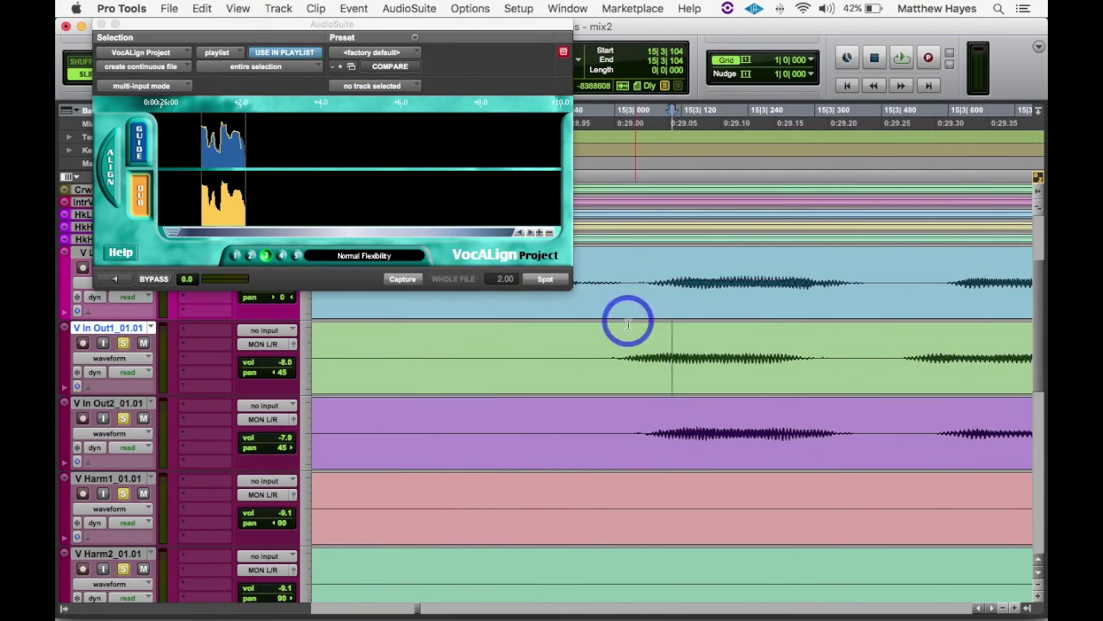
left_click_drag(601, 441, 608, 267)
key("b")
Delete the silent clips between the fourth and fifth phrases on both accent tracks.
key("r")
key("r")
key("r")
left_click(608, 362)
key("Delete")
left_click(607, 436)
key("Delete")
Split the tracks at the fifth phrase's end, 15|4|336, and align V In Out1_01-18 and V In Out2_01-18 to the lead clip.
left_click_drag(756, 284, 756, 414)
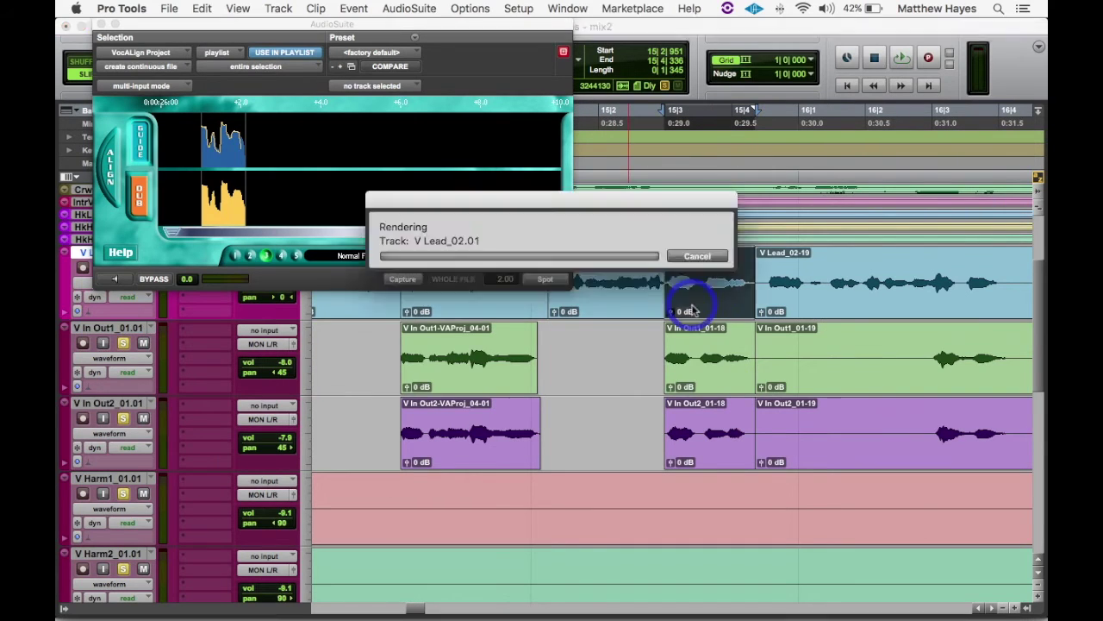
left_click(703, 372)
left_click(403, 279)
left_click(544, 279)
left_click(732, 453)
left_click(403, 279)
left_click(542, 278)
Split V Lead, V In Out1 and V In Out2 at the start of the sixth accent phrase, 16|2|910.
left_click(926, 354)
key("t")
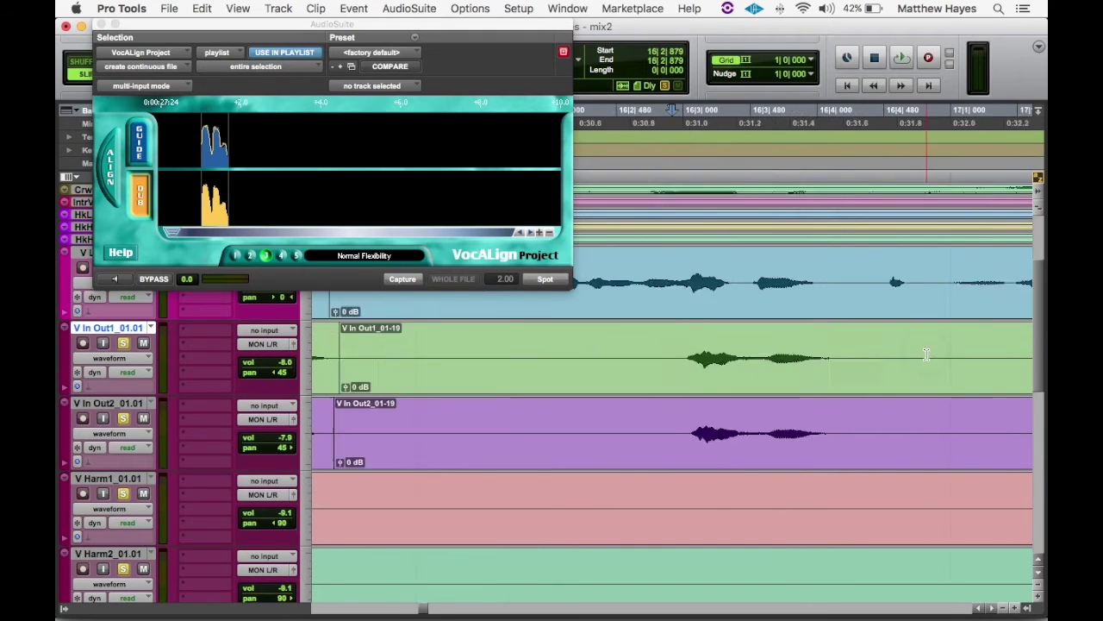
key("t")
left_click_drag(690, 293, 689, 406)
key("b")
Delete the silent accent clips before the sixth phrase and split the three tracks at the phrase's end, 16|4|286.
key("r")
key("r")
key("r")
left_click(638, 370)
key("Delete")
left_click(646, 418)
key("Delete")
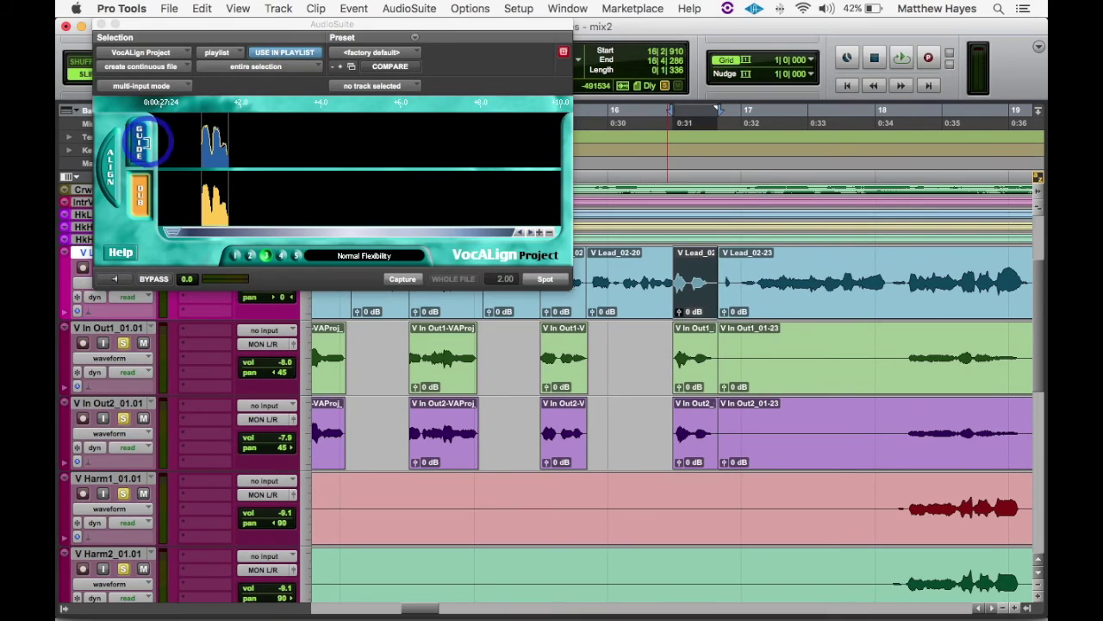
Align the sixth phrase's V In Out1 and V In Out2 clips to the V Lead guide and spot the results back.
left_click(147, 142)
left_click(403, 278)
left_click(698, 375)
left_click(402, 278)
left_click(111, 175)
left_click(541, 277)
left_click(699, 440)
left_click(403, 278)
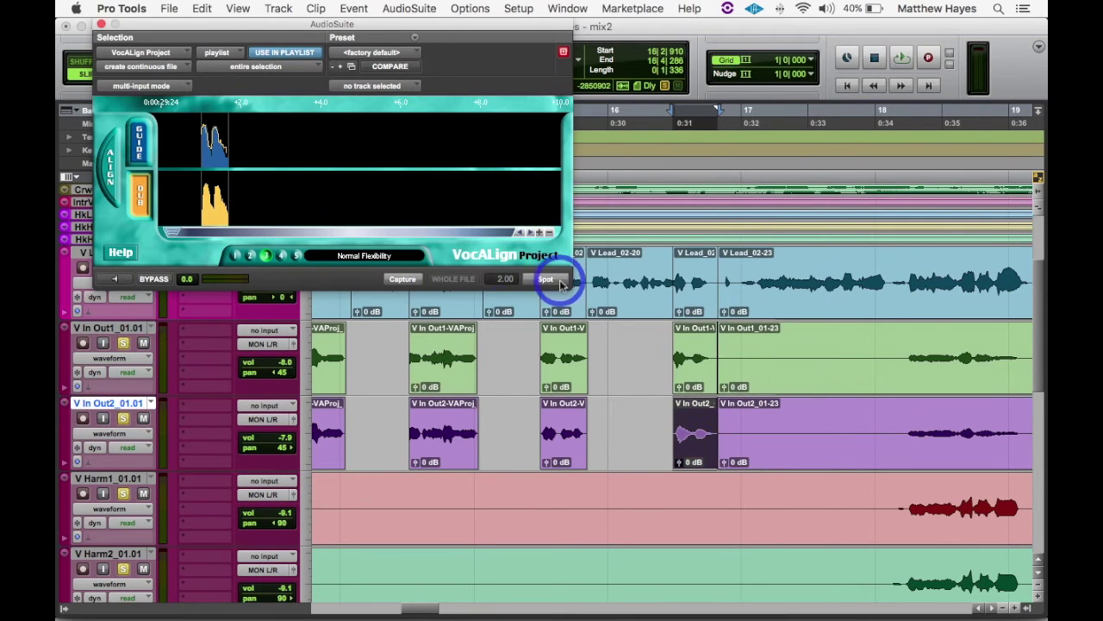
left_click(560, 283)
Split V Lead and both accent tracks at the start of the last accent phrase, 18|1|902.
left_click(860, 276)
key("t")
key("t")
key("t")
left_click_drag(675, 367, 685, 413)
key("b")
Delete the silent clips between the sixth and last phrases on V In Out1 and V In Out2.
key("r")
key("r")
key("r")
key("r")
left_click(632, 371)
key("Delete")
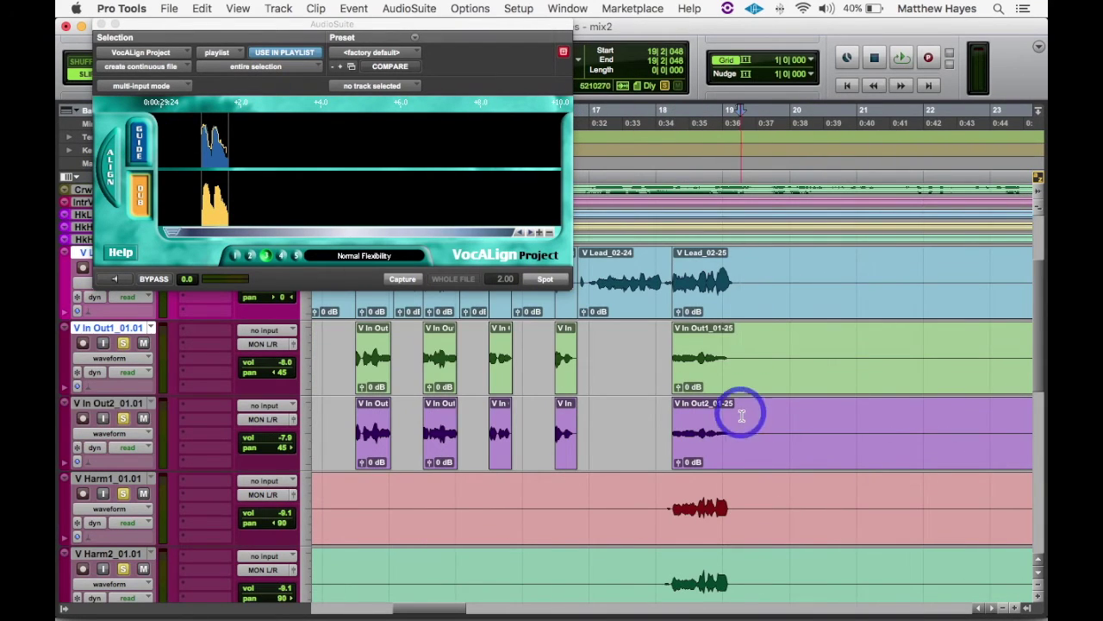
Separate the last phrase up to 19|2|048 on the lead and accent tracks, and from 18|1|902 on both harmony tracks.
key("b")
left_click(716, 382)
left_click(707, 506, "shift")
left_click(707, 505, "shift")
key("b")
Capture the last V Lead phrase as guide, align the V In Out1 and V In Out2 clips to it, and spot the results back.
left_click(709, 229)
left_click(140, 140)
left_click(140, 200)
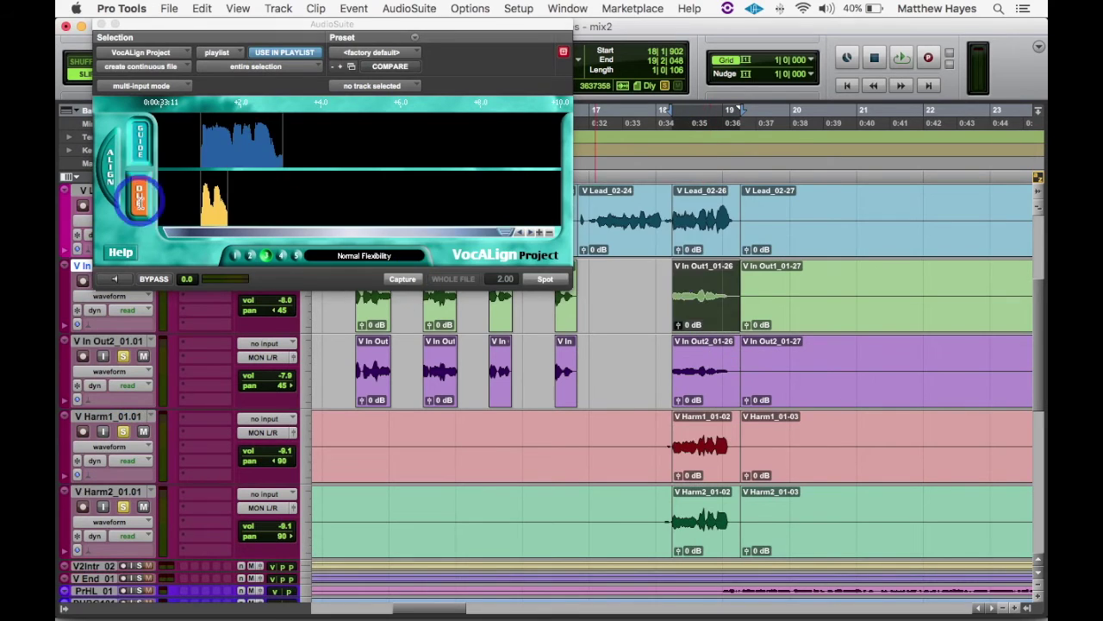
left_click(111, 172)
left_click(557, 279)
left_click(704, 384)
left_click(140, 197)
left_click(109, 168)
left_click(551, 279)
Align the last phrase's V Harm1 and V Harm2 clips to the same V Lead guide and spot the results back.
left_click(707, 445)
left_click(139, 198)
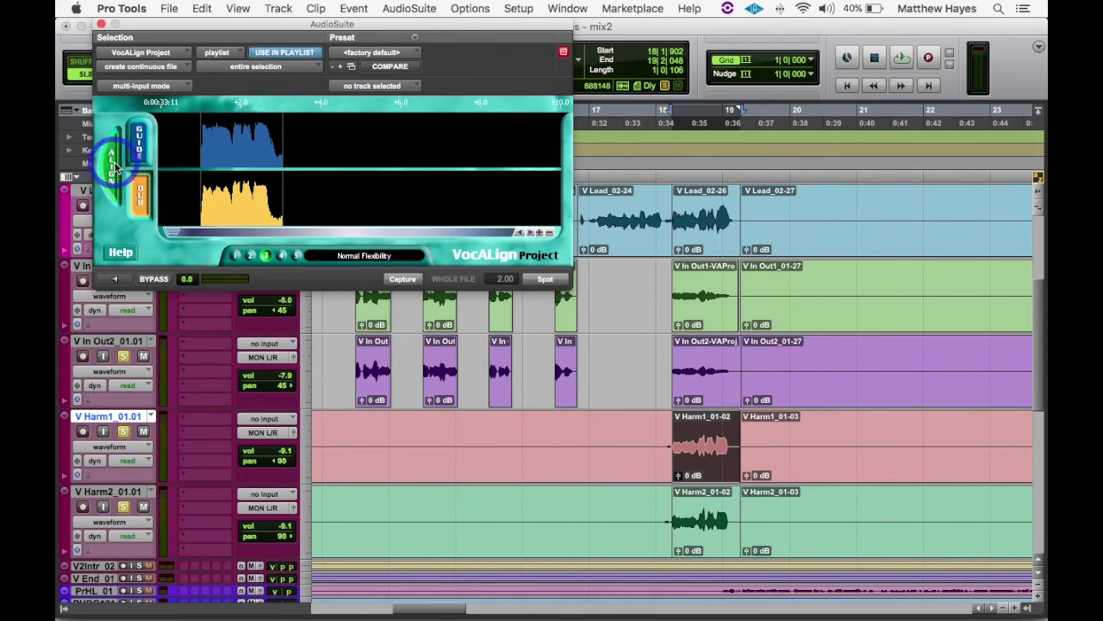
left_click(113, 168)
left_click(544, 279)
left_click(705, 518)
left_click(140, 198)
left_click(112, 168)
left_click(545, 279)
Delete the silent opening clips before the harmony phrase on V Harm1 and V Harm2.
key("r")
key("r")
key("r")
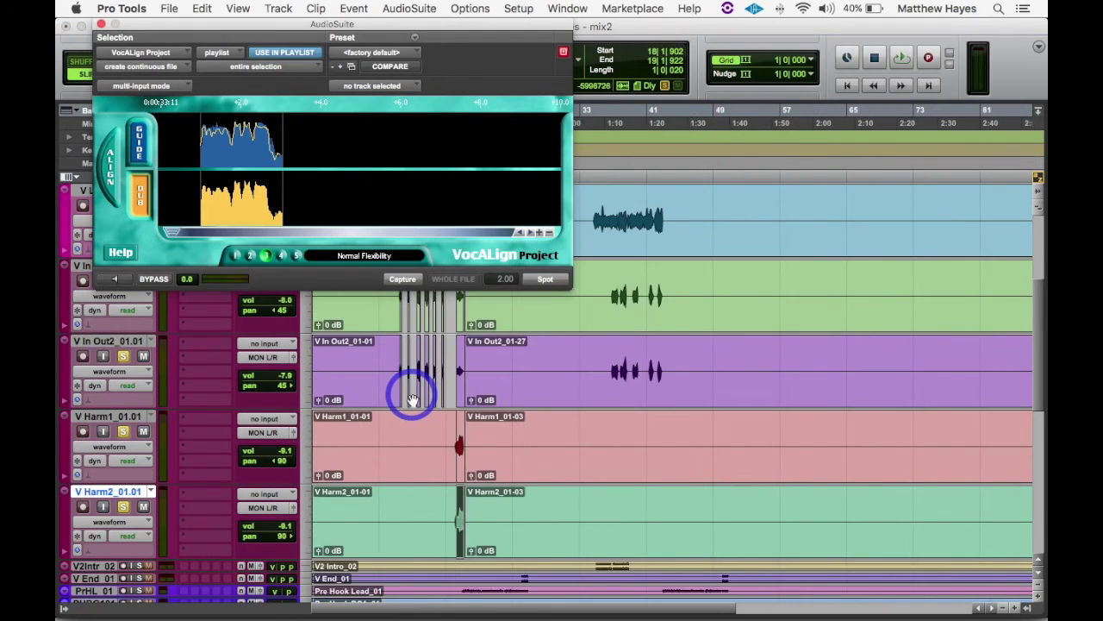
left_click(387, 461)
key("Delete")
left_click(394, 507)
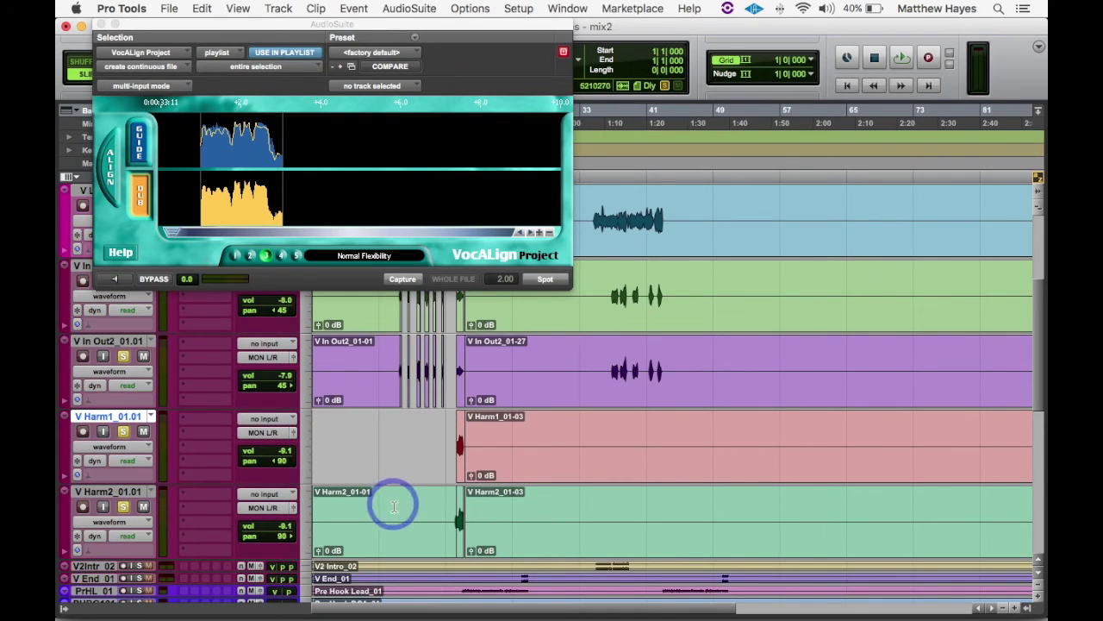
left_click(397, 538)
key("Delete")
left_click(394, 495)
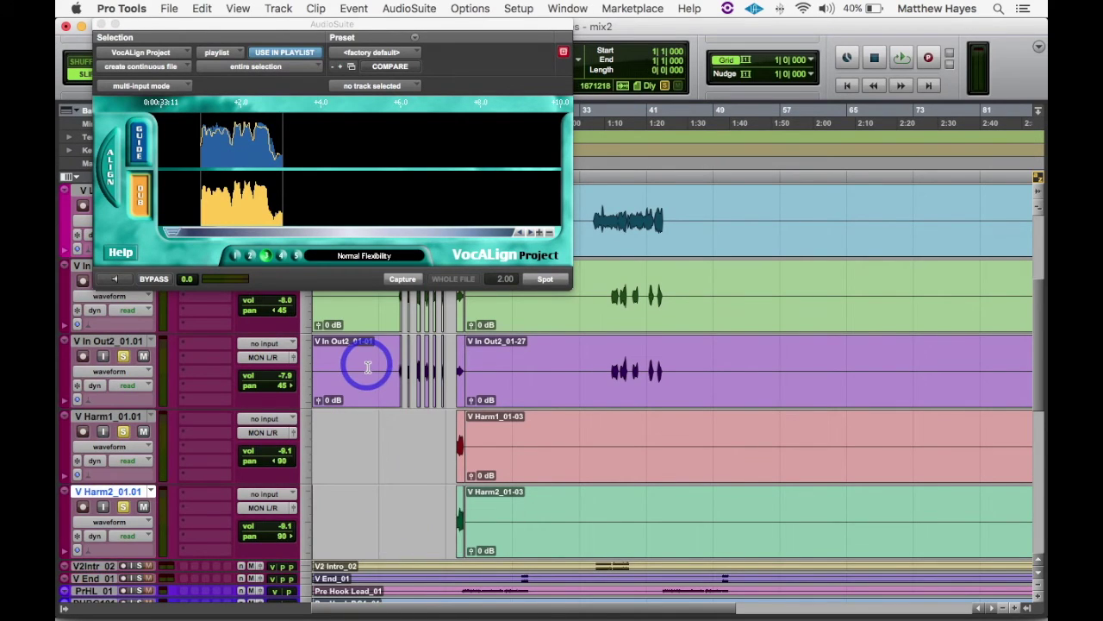
Delete the silent opening clips before the first accent phrase on V In Out1 and V In Out2.
left_click(367, 368)
key("t")
key("t")
key("t")
key("t")
scroll(601, 363, "right", 3)
left_click(702, 323)
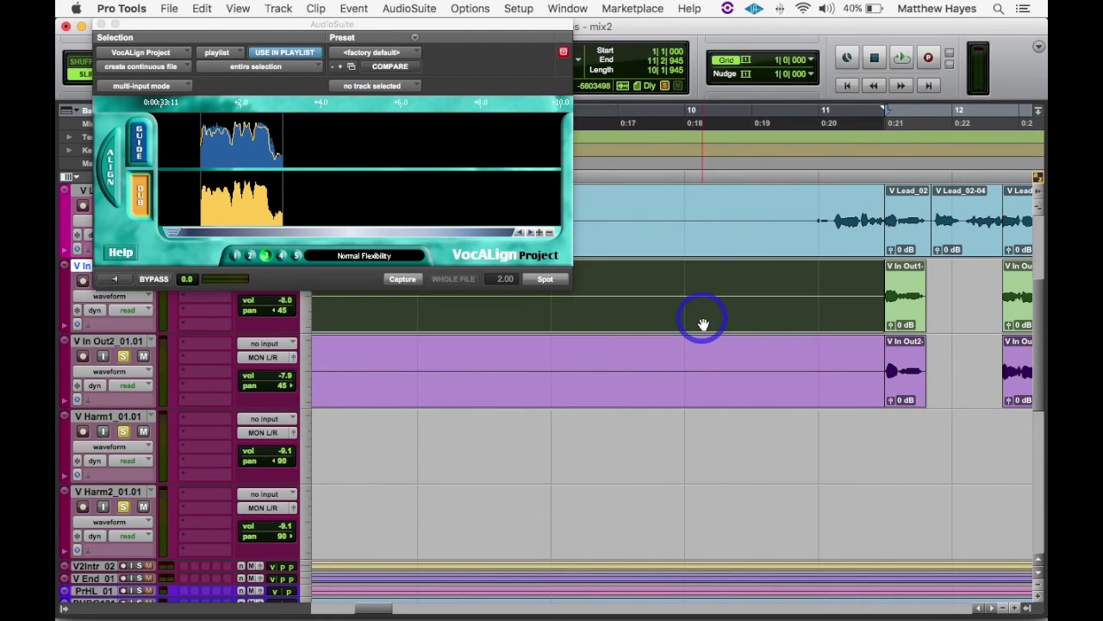
key("Delete")
left_click(725, 391)
left_click(724, 391)
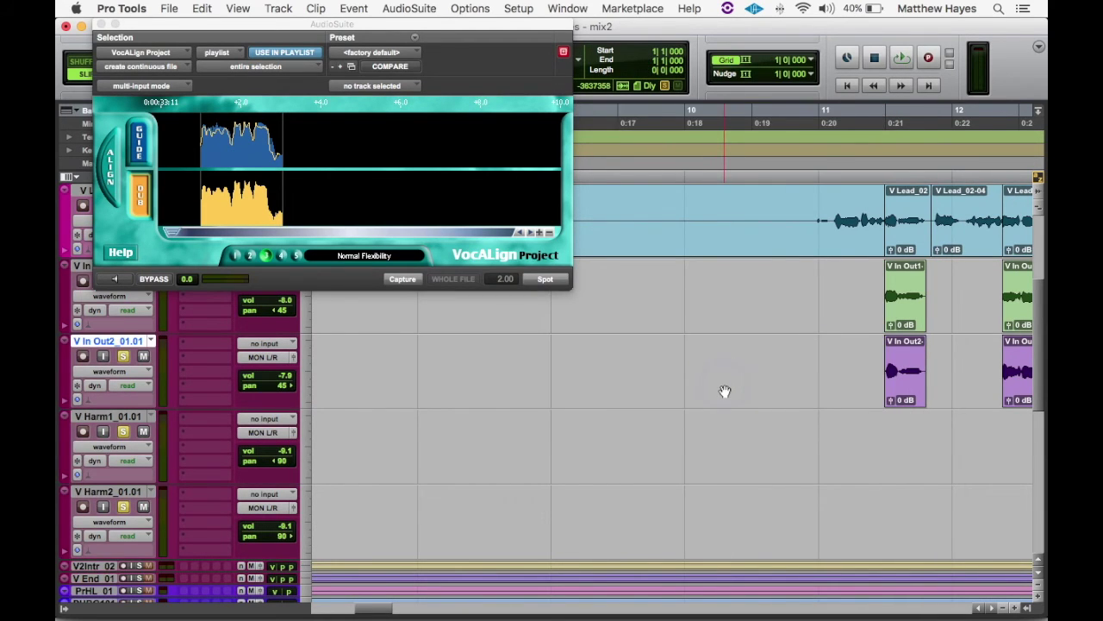
Heal the V Lead splits into one clip and delete its silence before the first verse and from 19|3|292 to 33|4|675.
key("r")
key("r")
key("r")
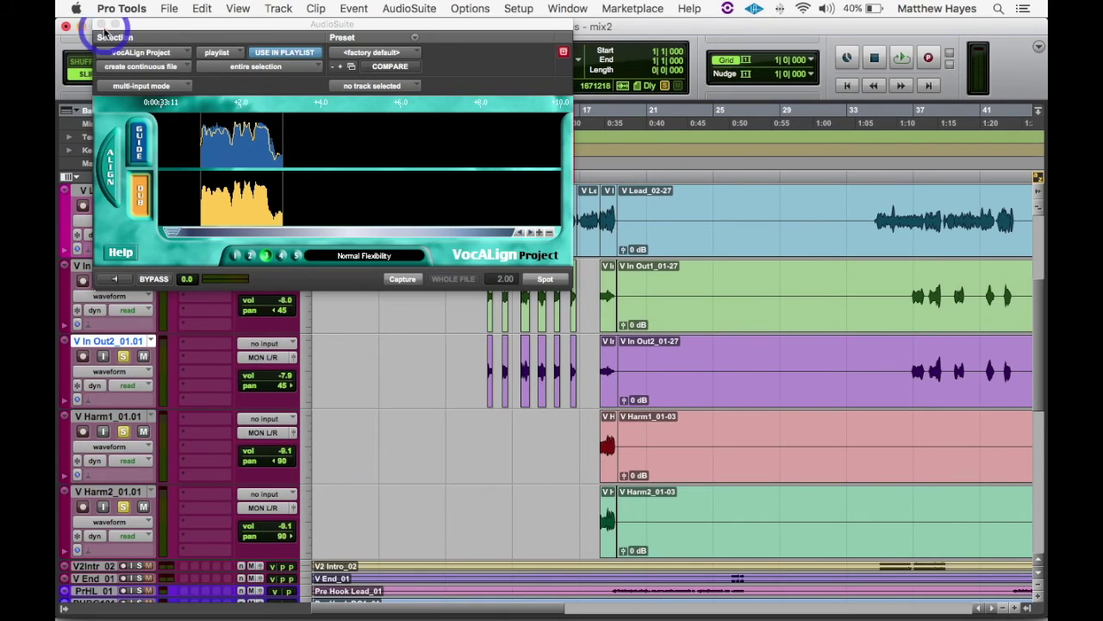
left_click_drag(646, 213, 233, 207)
key("super+h")
key("BackSpace")
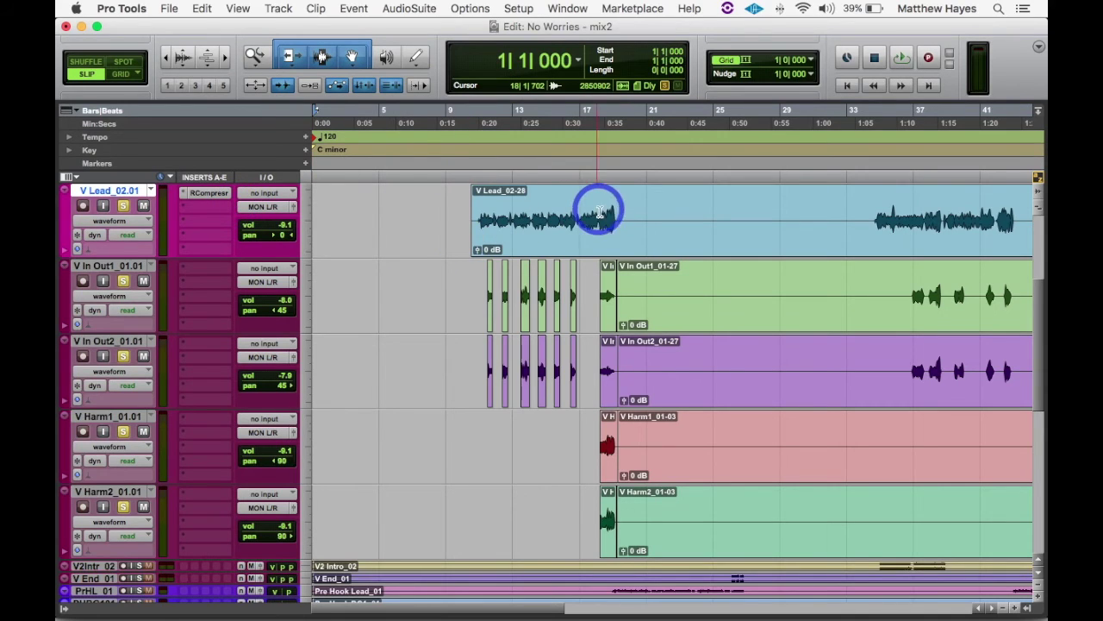
left_click_drag(622, 213, 862, 237)
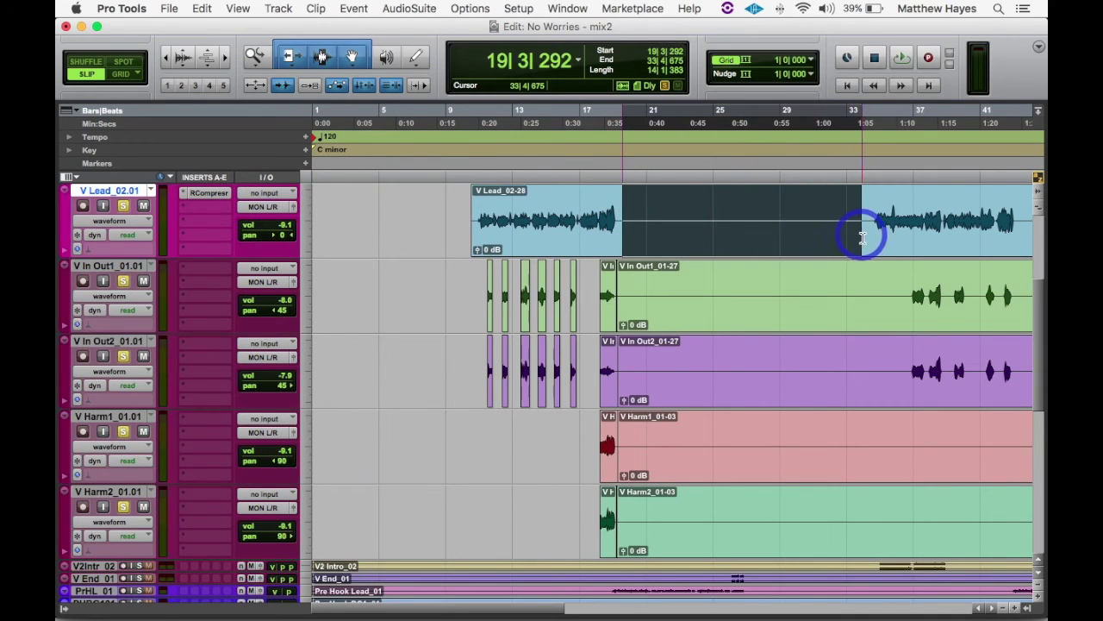
key("Delete")
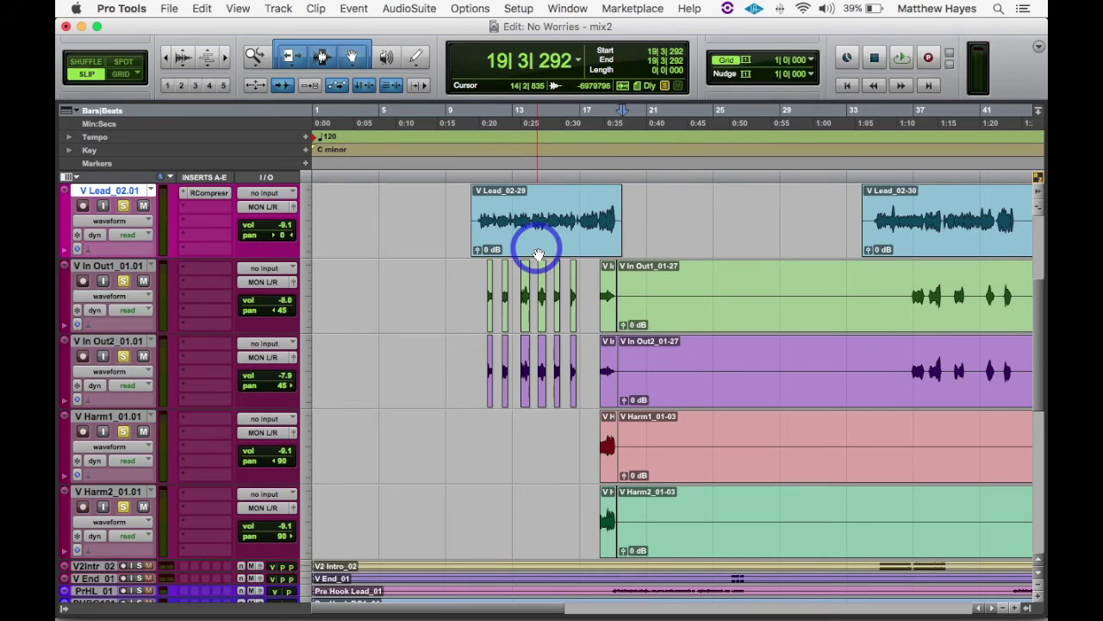
Play the first verse from 10|3|077 to check how tightly the accents and harmonies follow the V Lead.
left_click(502, 244)
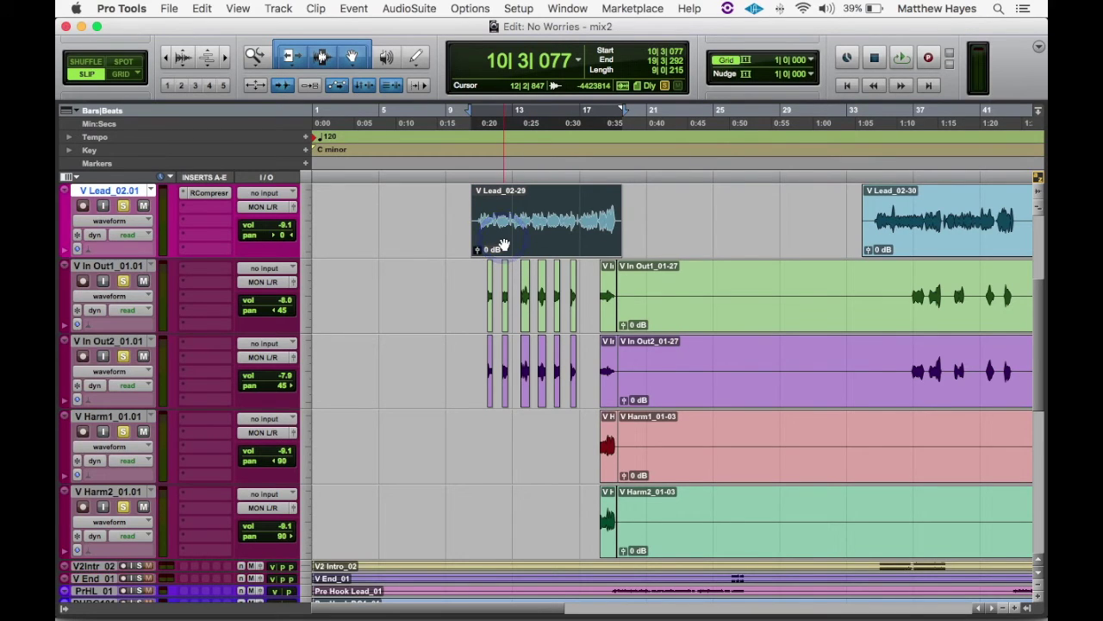
key("space")
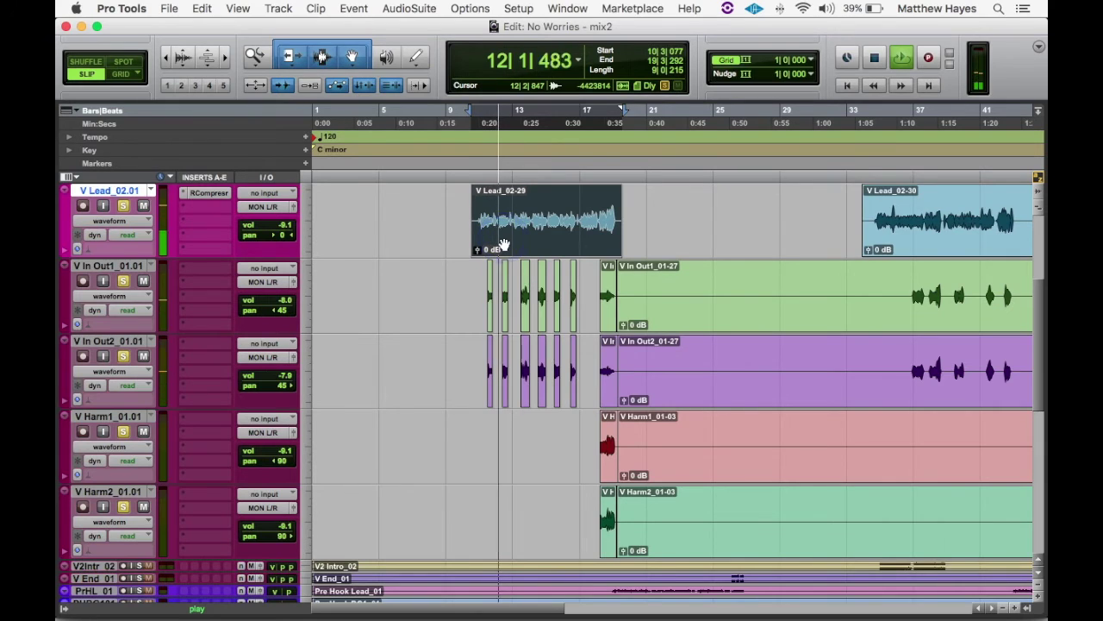
left_click(503, 244)
left_click(502, 244)
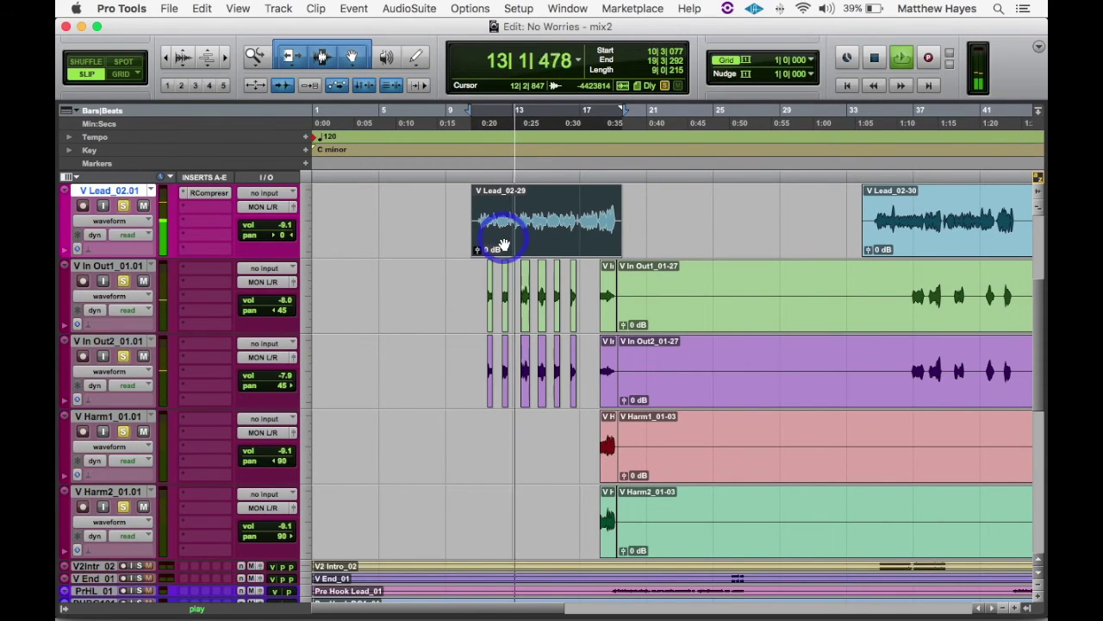
left_click(502, 244)
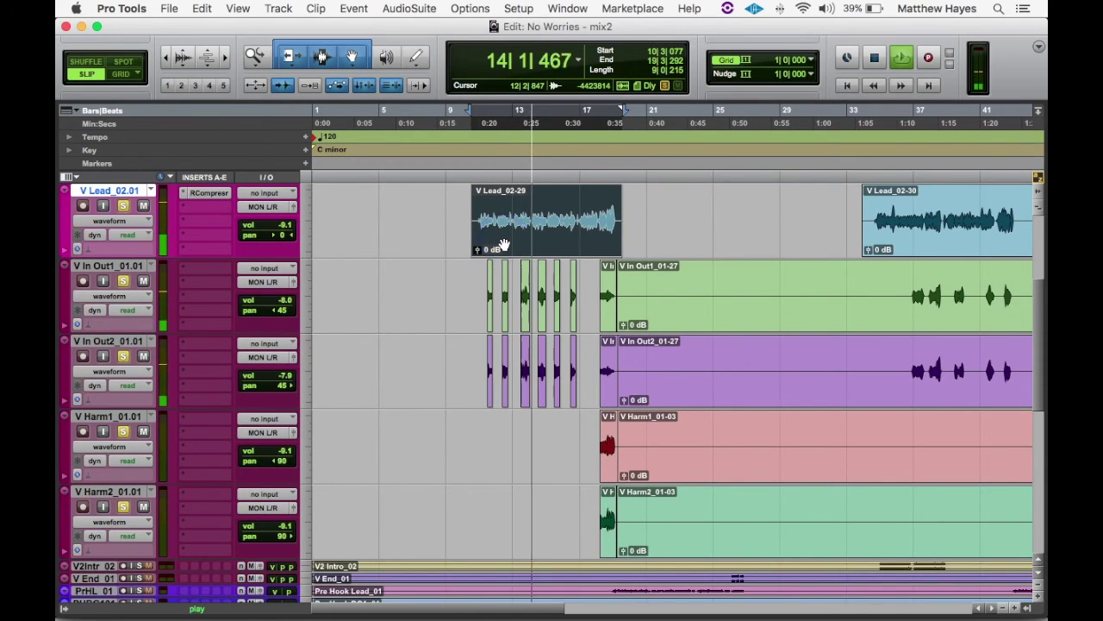
left_click(503, 244)
left_click(503, 244)
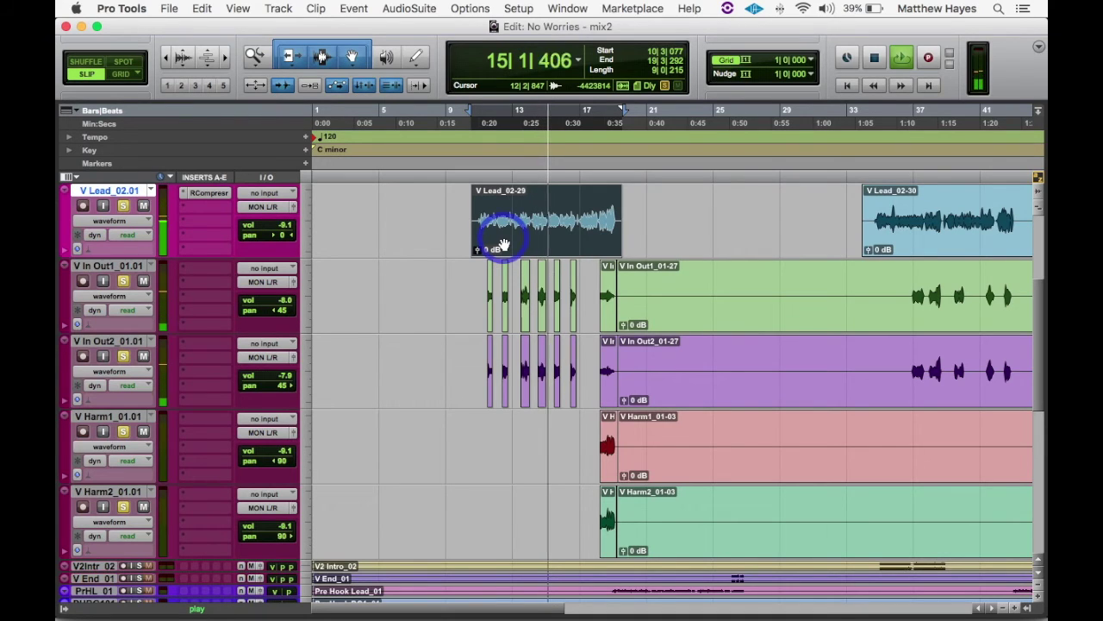
left_click(503, 244)
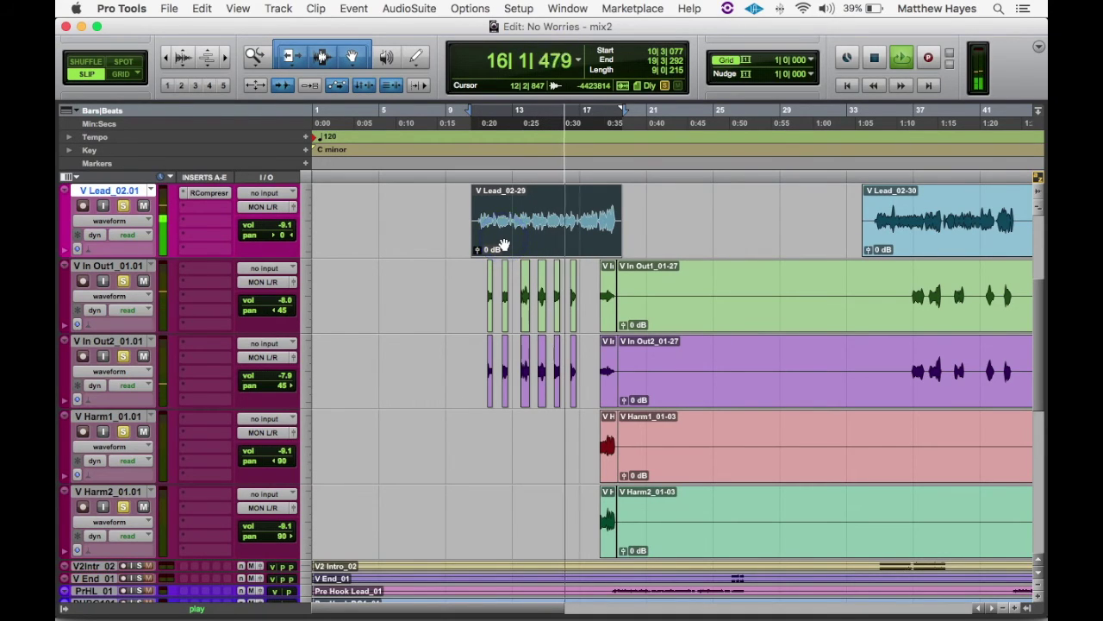
left_click(502, 244)
left_click(504, 244)
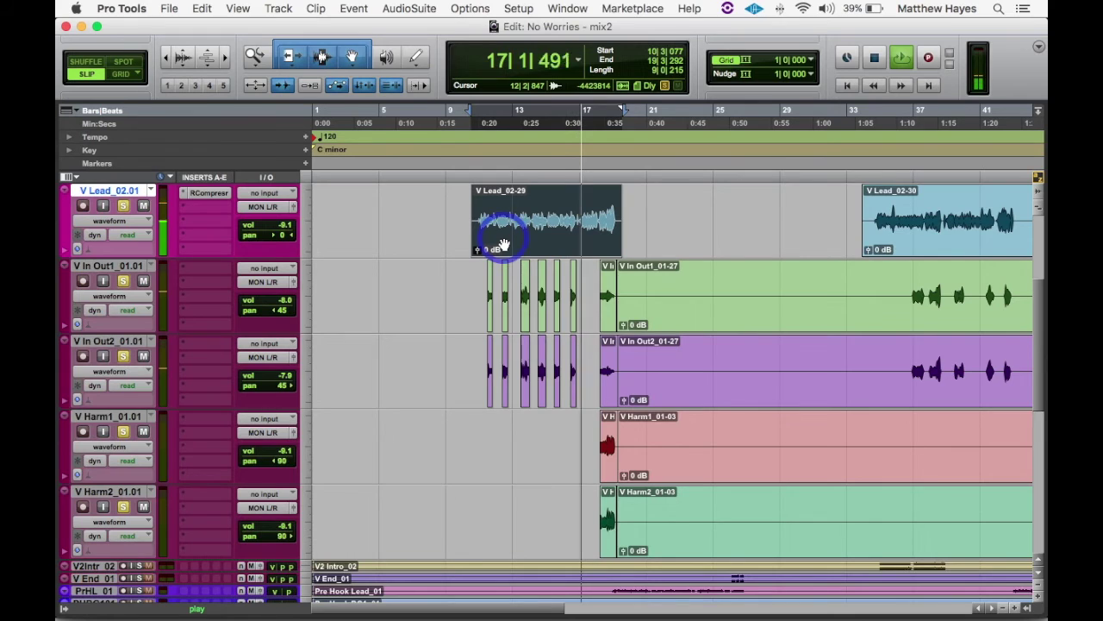
left_click(504, 244)
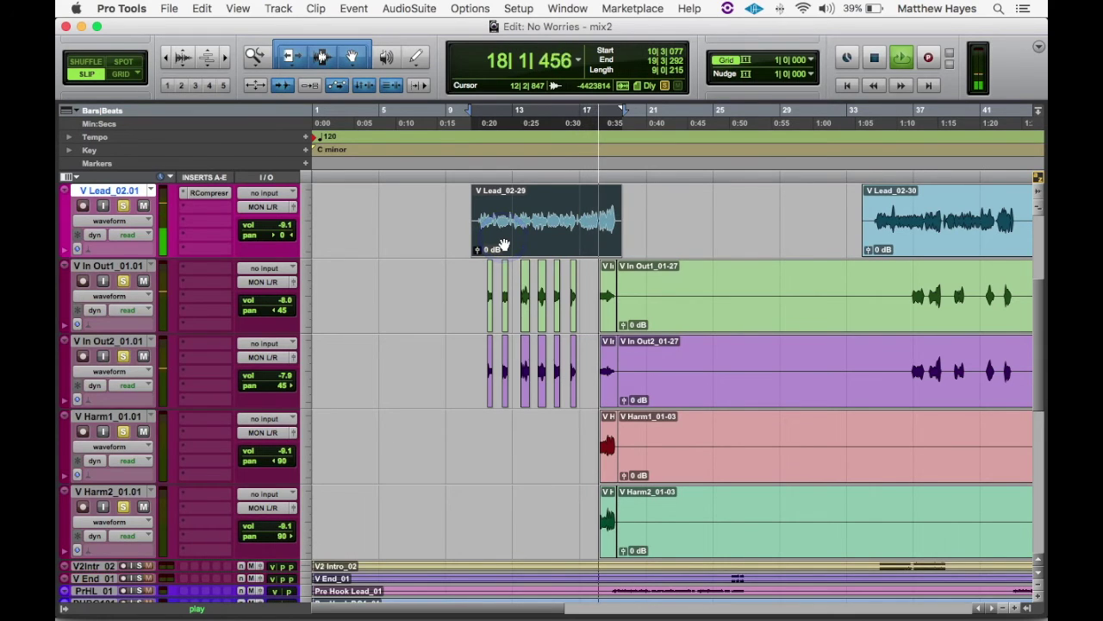
left_click(503, 244)
left_click(502, 244)
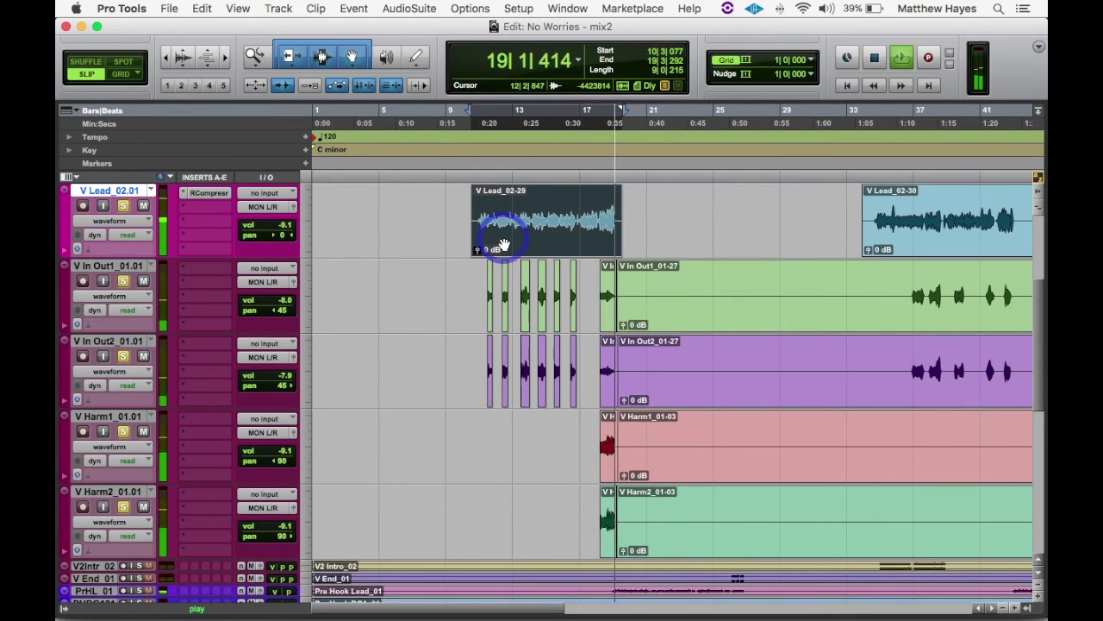
key("space")
Trim the silence off the start of the second-verse clips on V In Out1 and V In Out2, up to about 35|4|485.
left_click(673, 277)
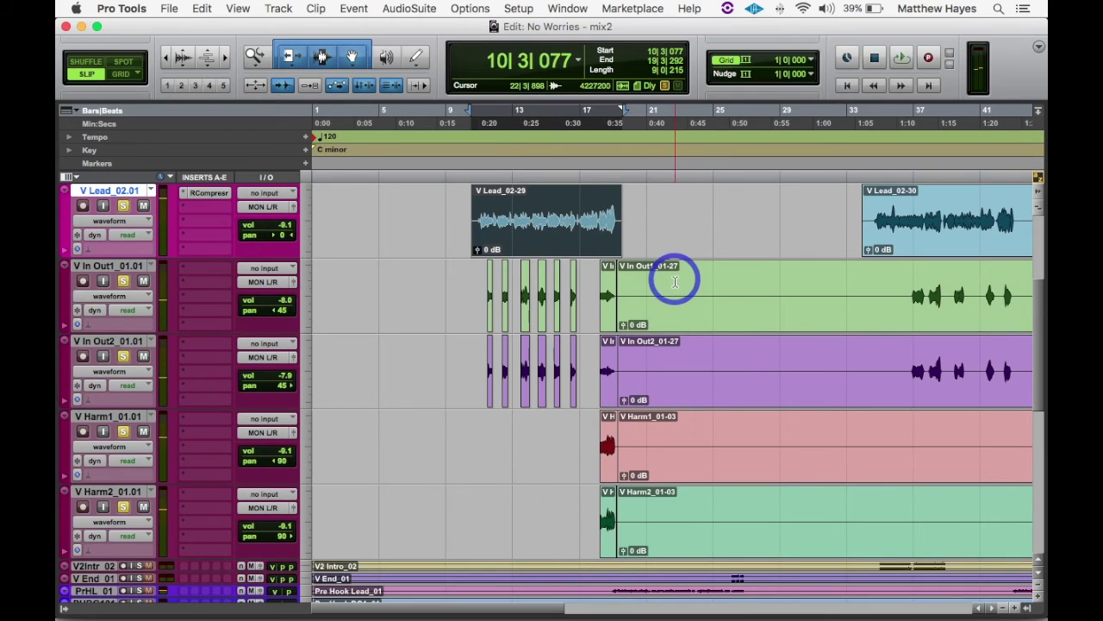
scroll(675, 282, "down", 1)
scroll(675, 282, "up", 1)
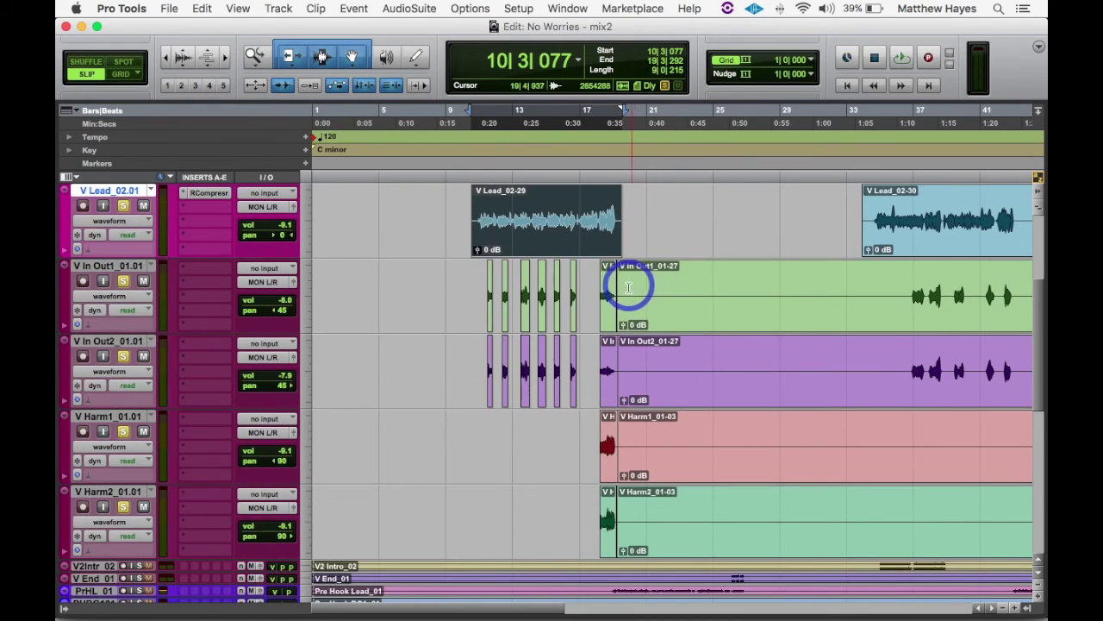
left_click_drag(622, 285, 896, 296)
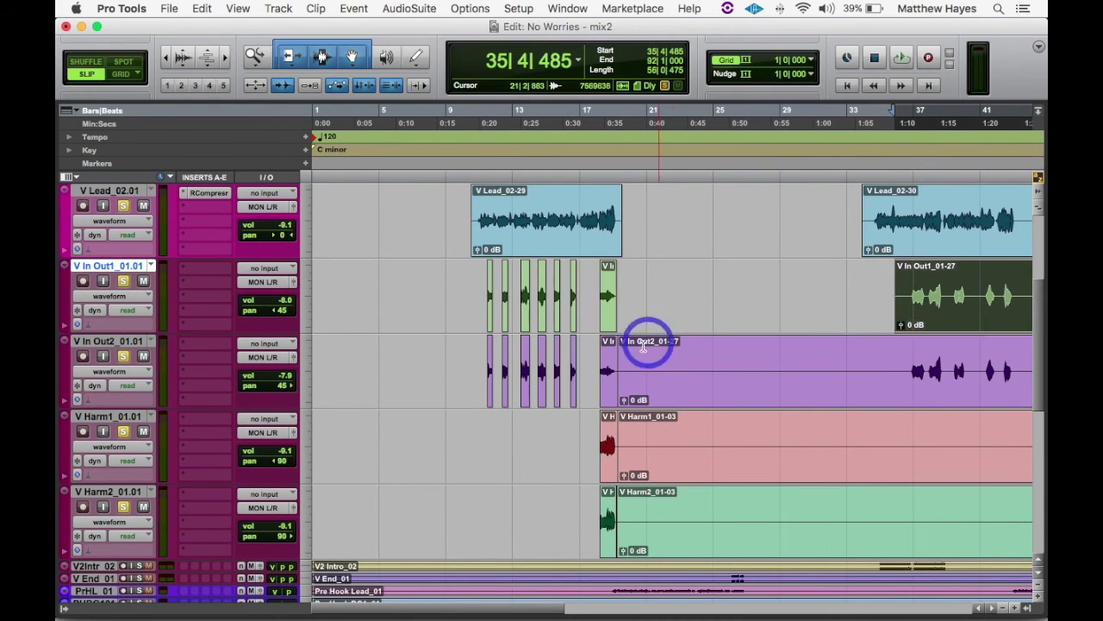
left_click(629, 368)
left_click_drag(627, 368, 897, 350)
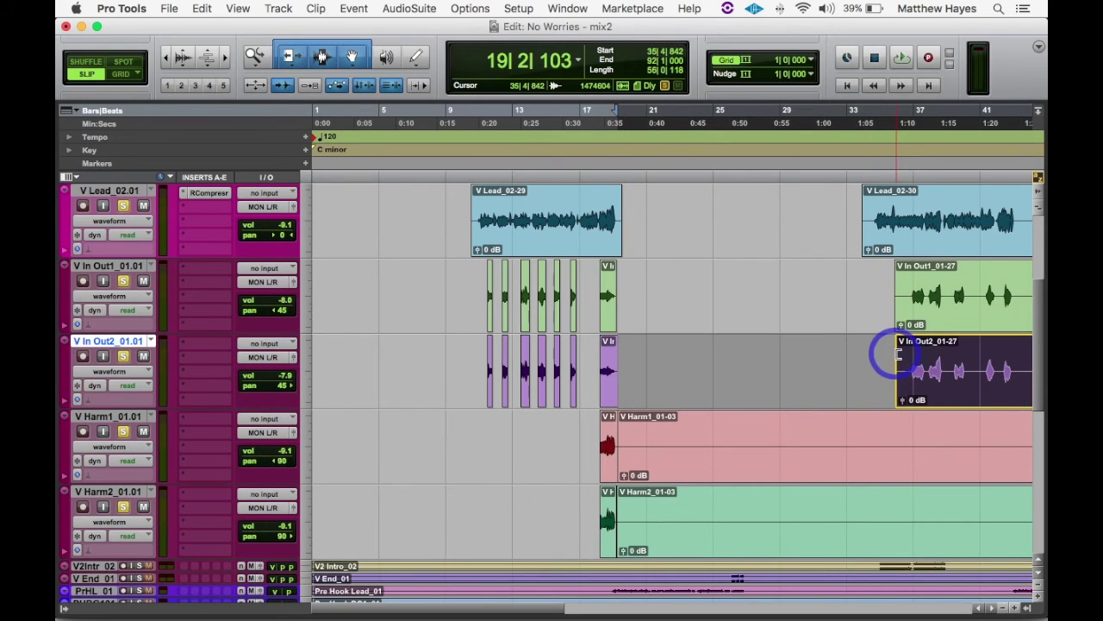
Delete the silent clips after the harmony phrase on V Harm1 and V Harm2.
key("super+bracketleft")
left_click(639, 447)
key("super+bracketleft")
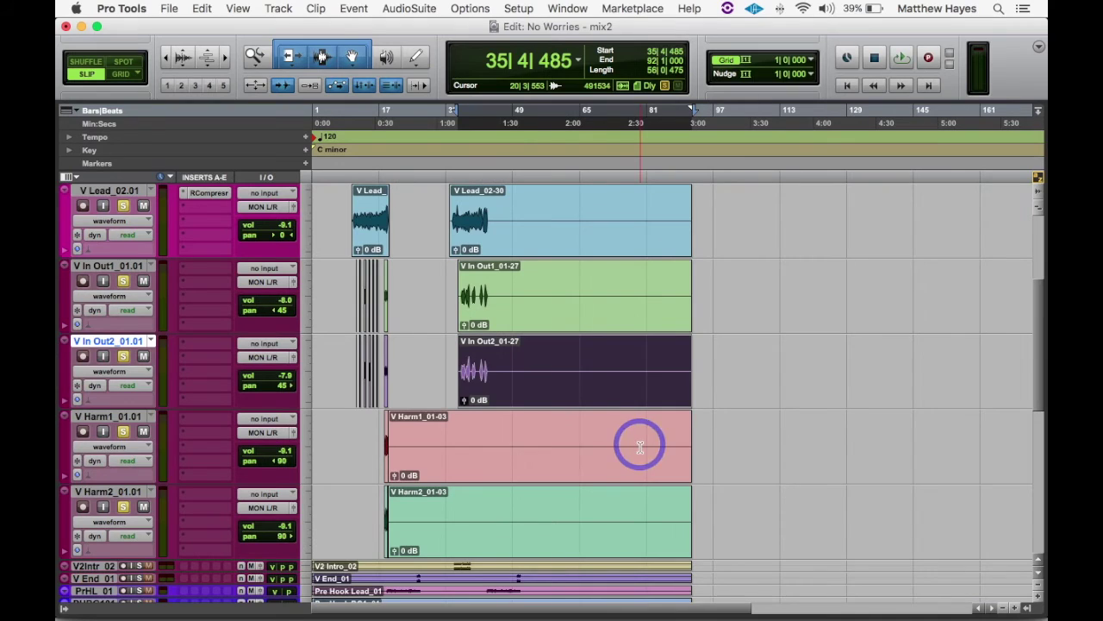
left_click(562, 464)
key("Delete")
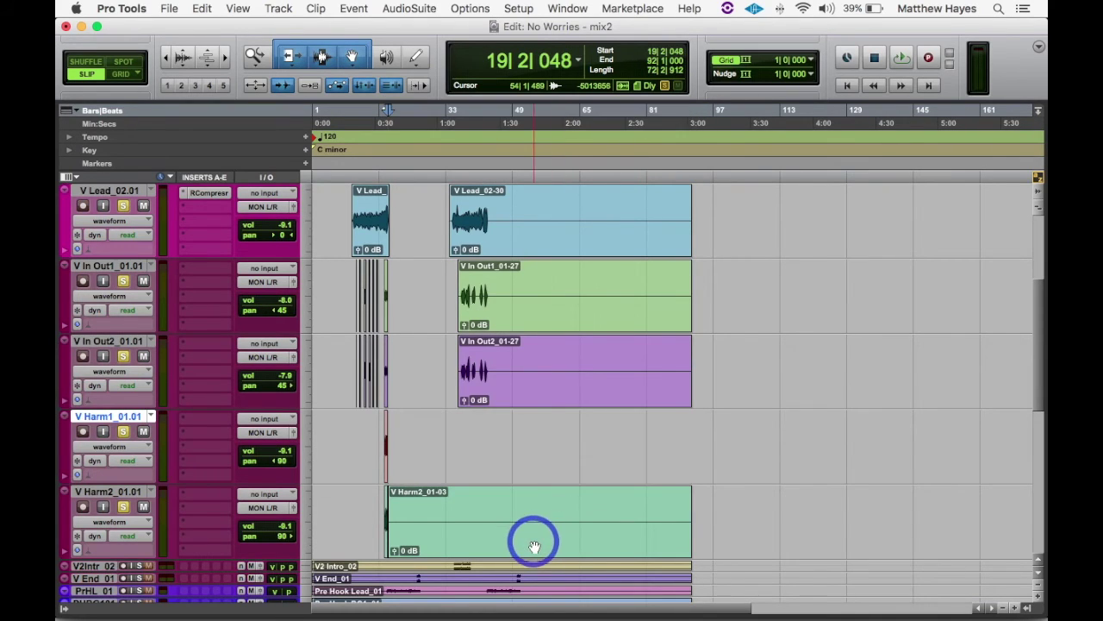
left_click(534, 543)
key("Delete")
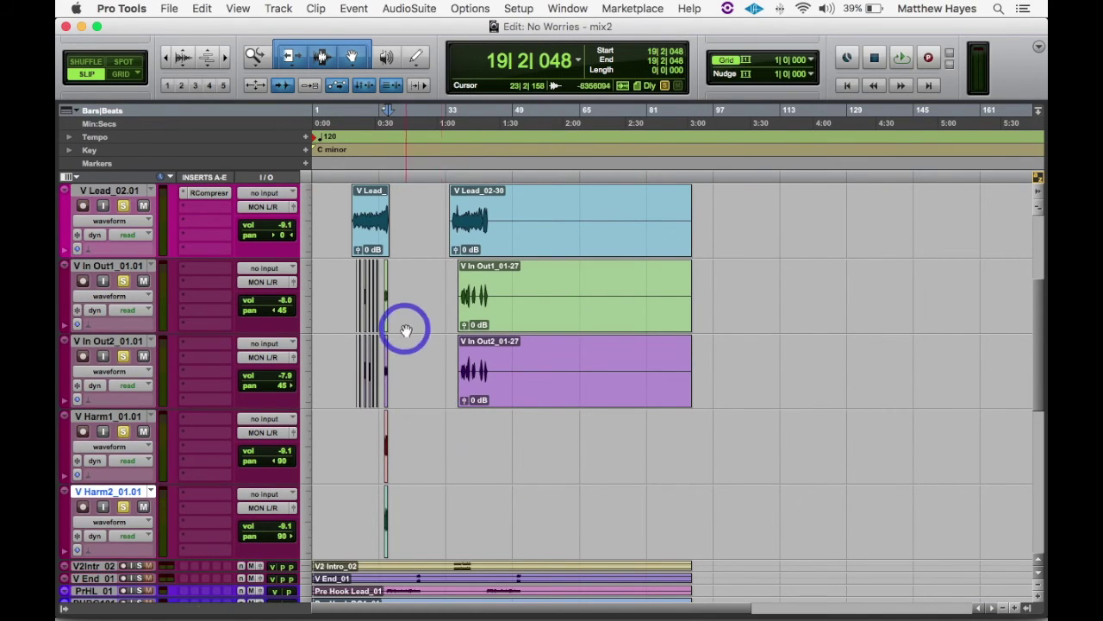
Apply 10 ms batch fades to the first-verse clips on the lead, accent and harmony tracks, across 8|4|199 to 25|2|325.
left_click_drag(412, 212, 344, 515)
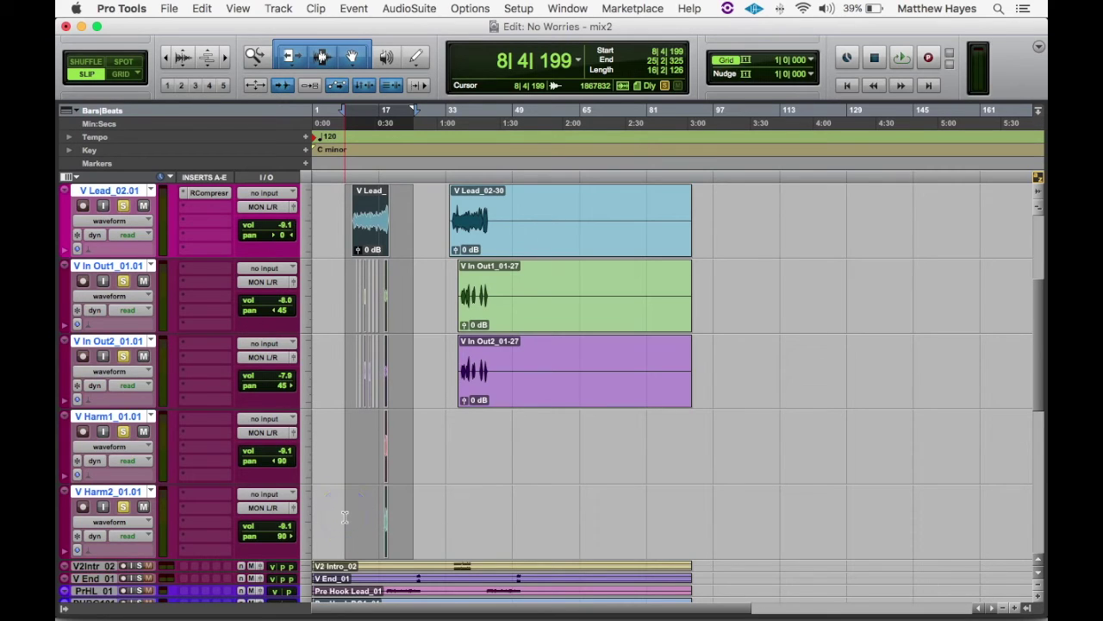
key("super+bracketright")
key("super+bracketright")
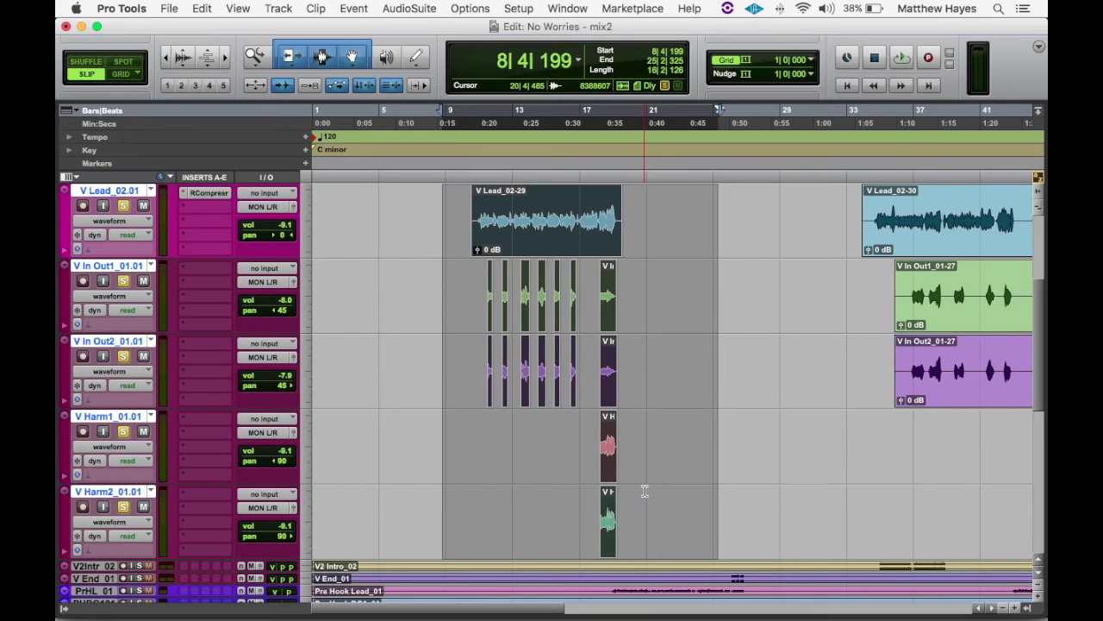
key("super+f")
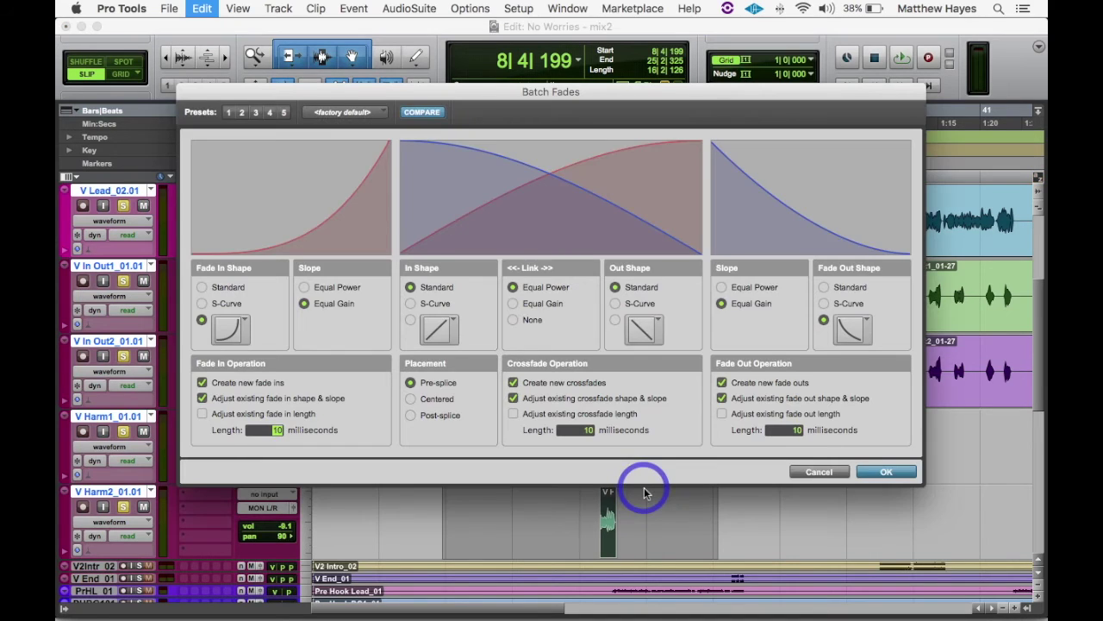
left_click(644, 488)
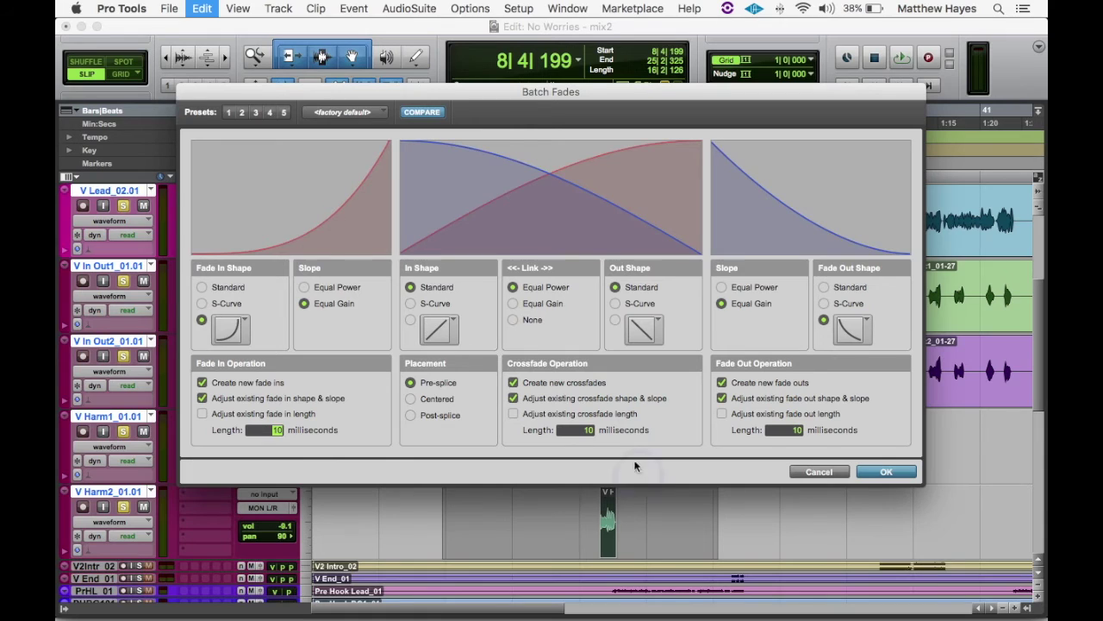
left_click(521, 126)
left_click(887, 472)
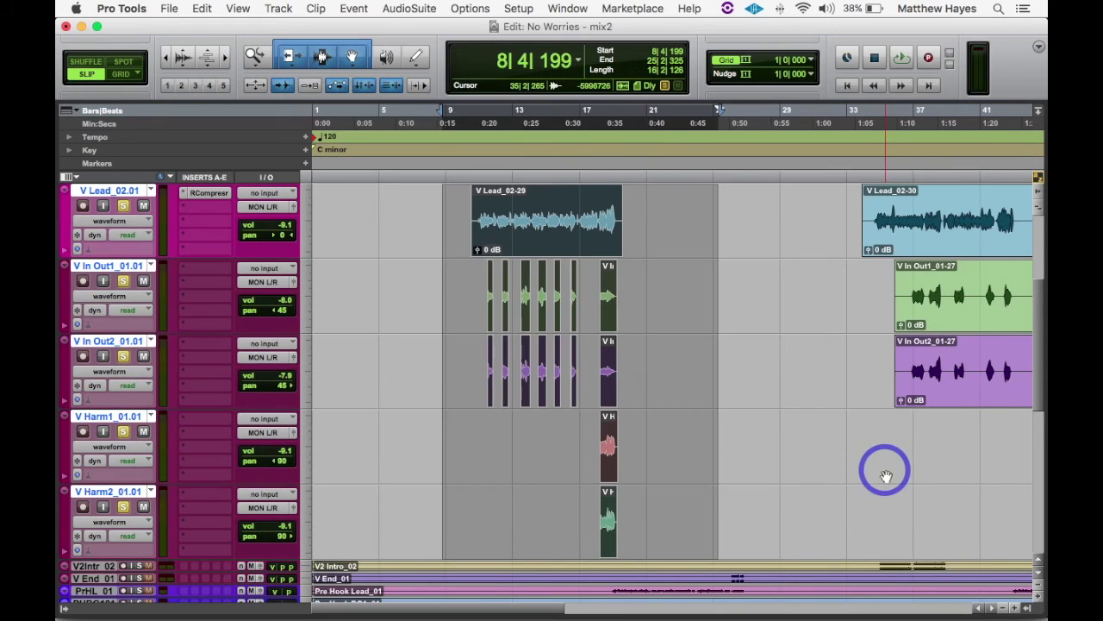
Examine the fades at the edges of the fifth accent phrase's V In Out1 clip.
left_click(553, 306)
left_click(556, 308)
key("t")
key("t")
key("t")
key("t")
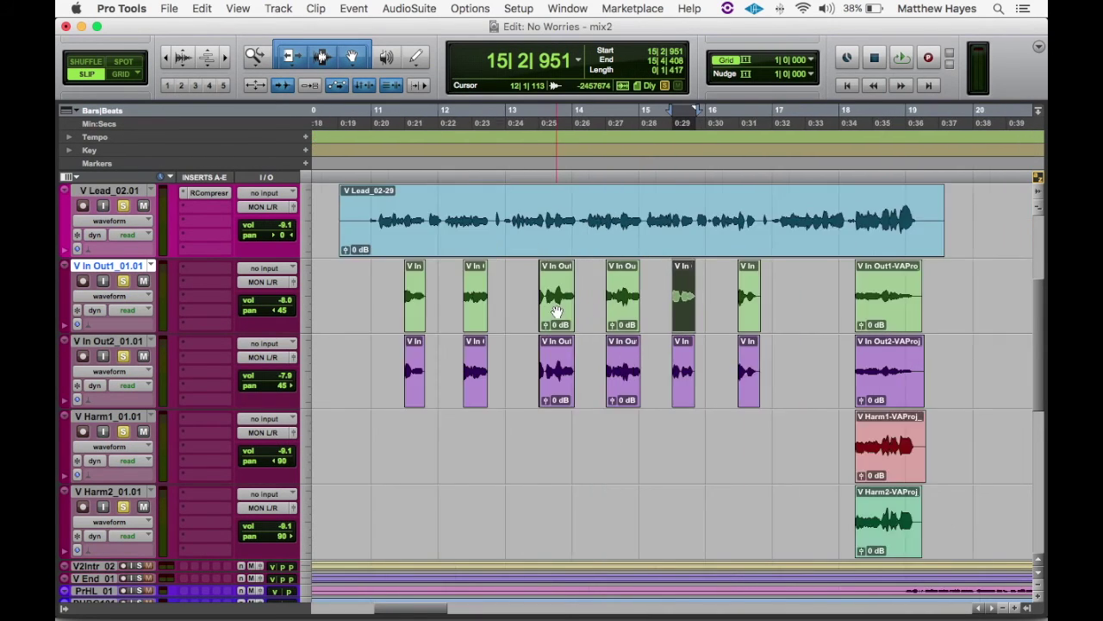
key("super+bracketright")
key("super+bracketright")
key("super+bracketright")
key("super+bracketright")
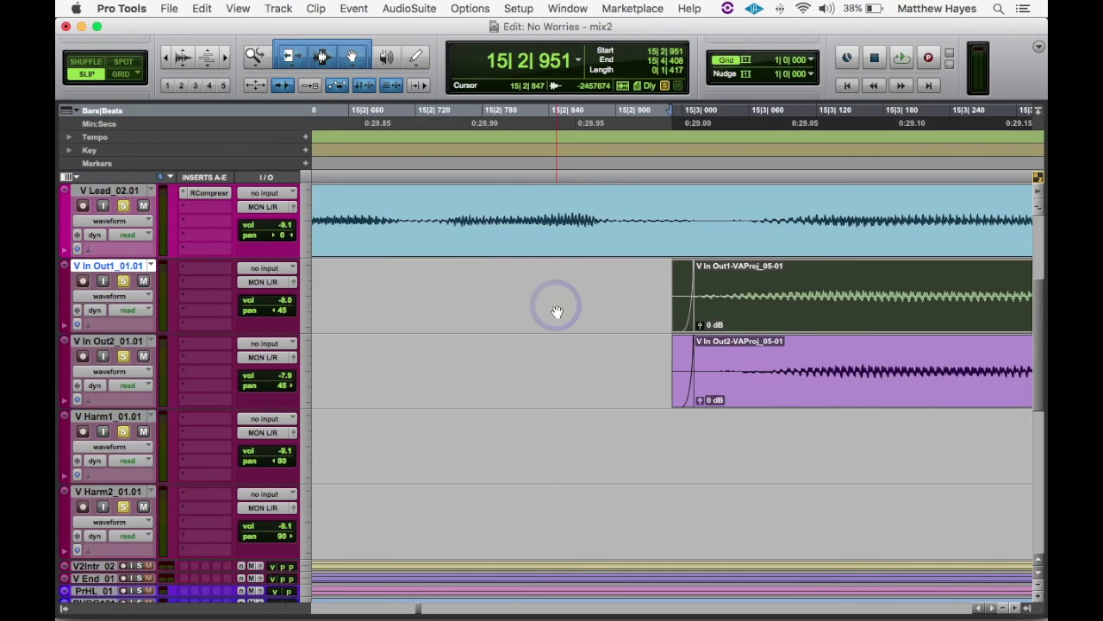
key("super+bracketleft")
key("super+bracketleft")
key("super+bracketleft")
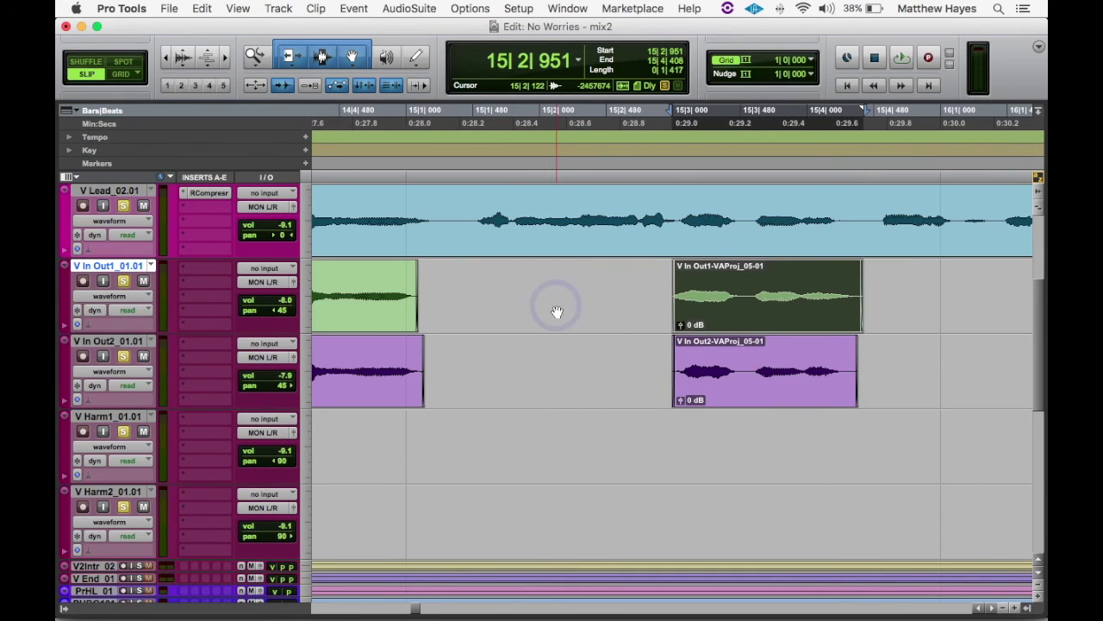
Examine the fade-out at the end of the fourth accent phrase's V In Out1 clip near 15|1|091.
left_click(402, 309)
key("t")
key("t")
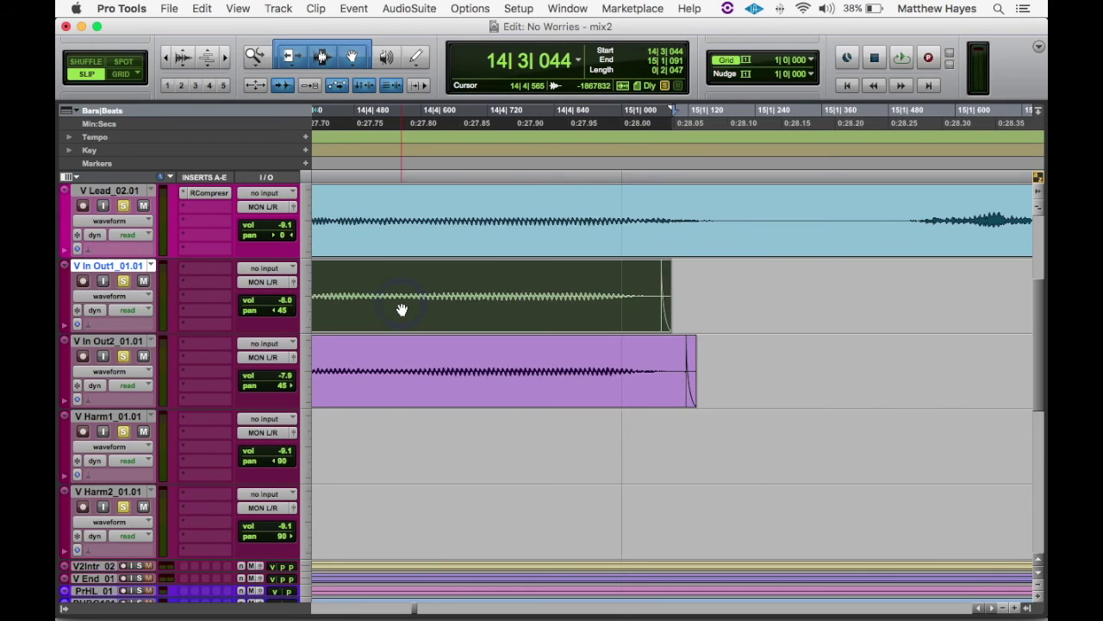
key("r")
key("r")
key("r")
key("r")
key("r")
key("r")
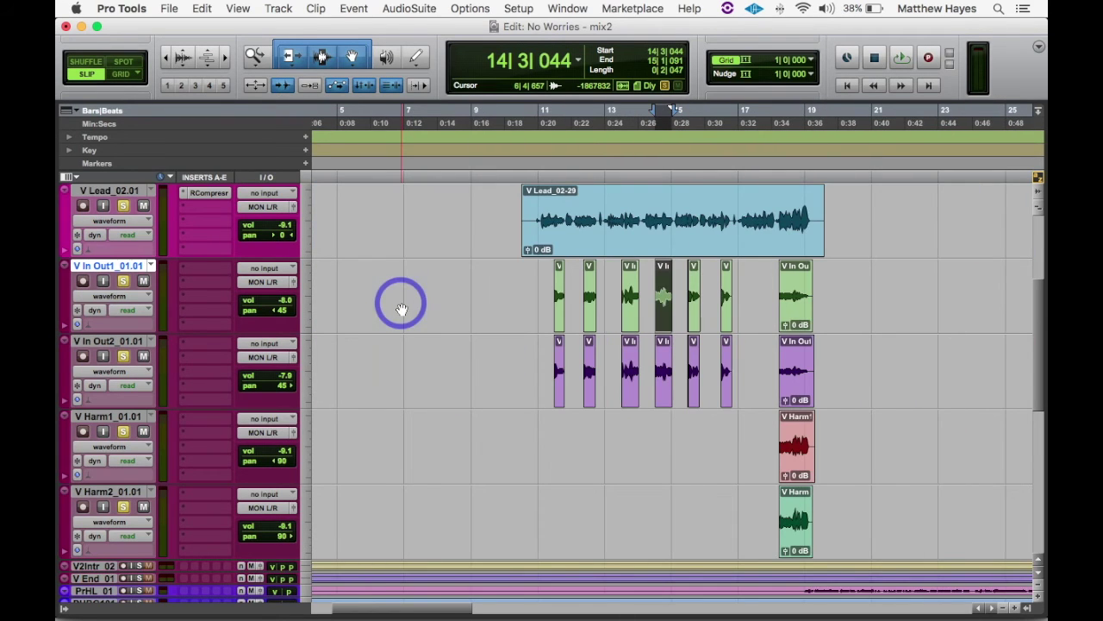
Apply 10 ms batch fade-ins and fade-outs to the Bubba lead, stack and B In Out clips across 52|2|789 to 79|1|073.
key("super+bracketleft")
key("super+bracketleft")
key("super+bracketleft")
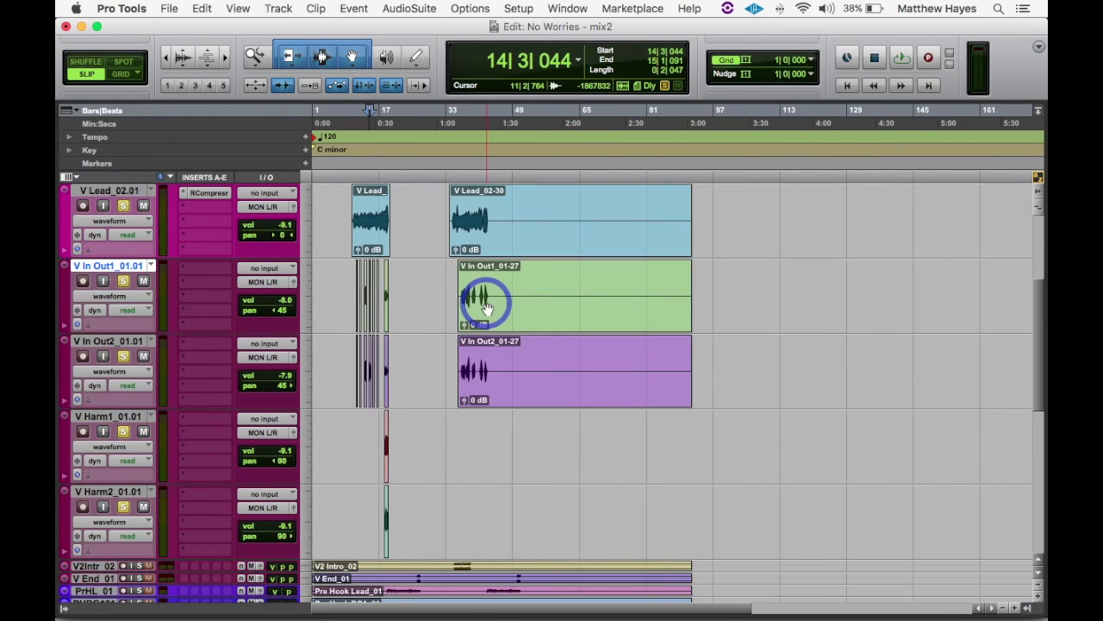
scroll(517, 319, "down", 5)
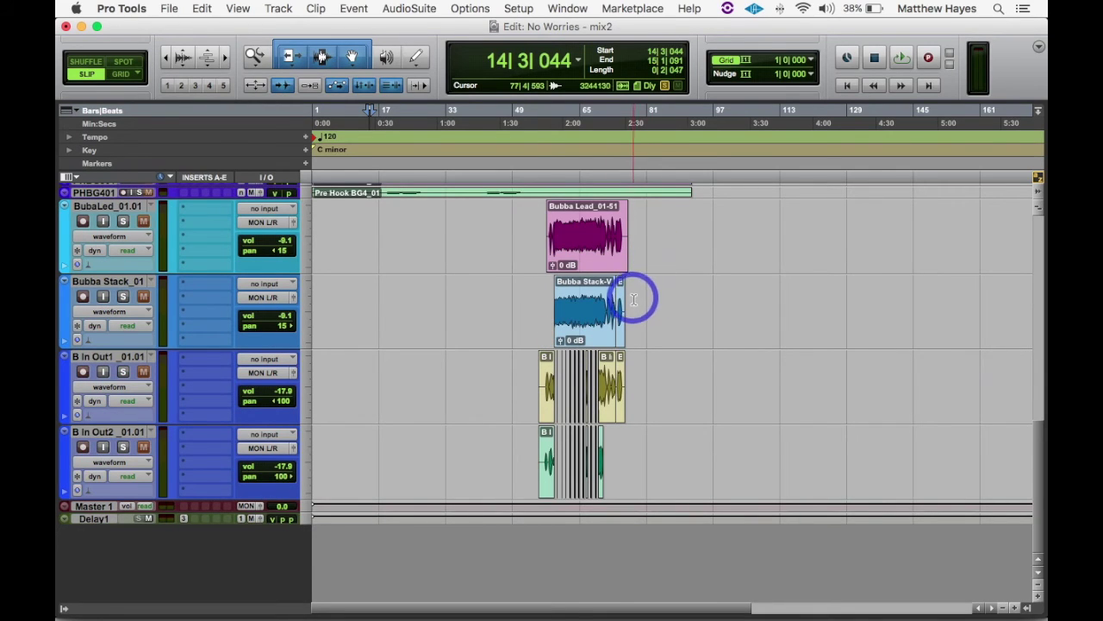
left_click_drag(637, 302, 526, 461)
key("super+f")
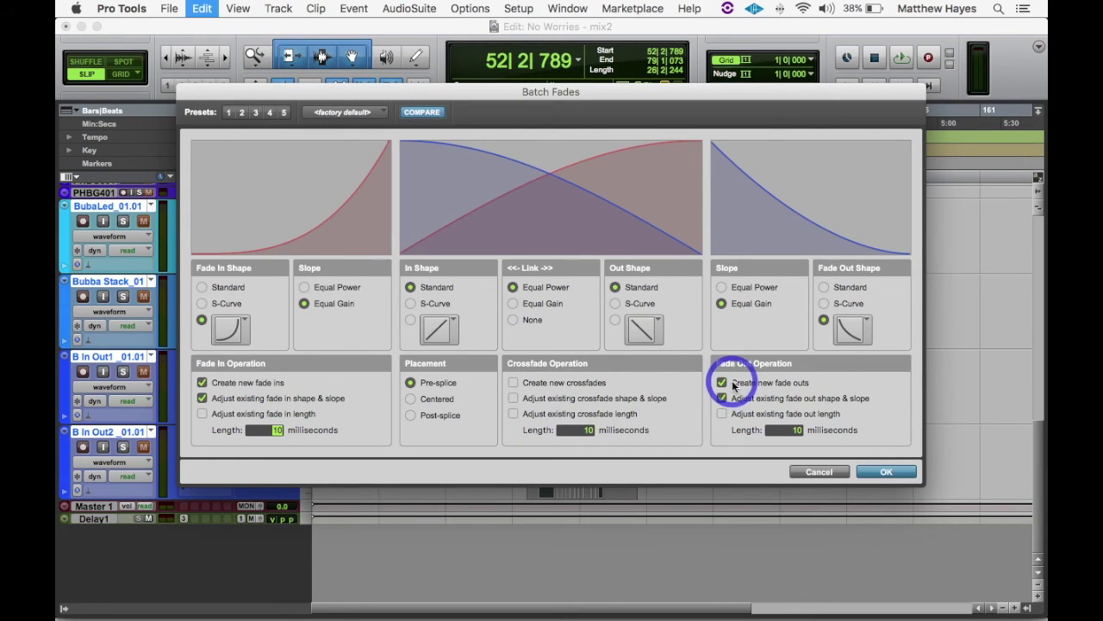
left_click(892, 472)
Look over the B In Out1 and B In Out2 accent clips around bar 63.
left_click(574, 383)
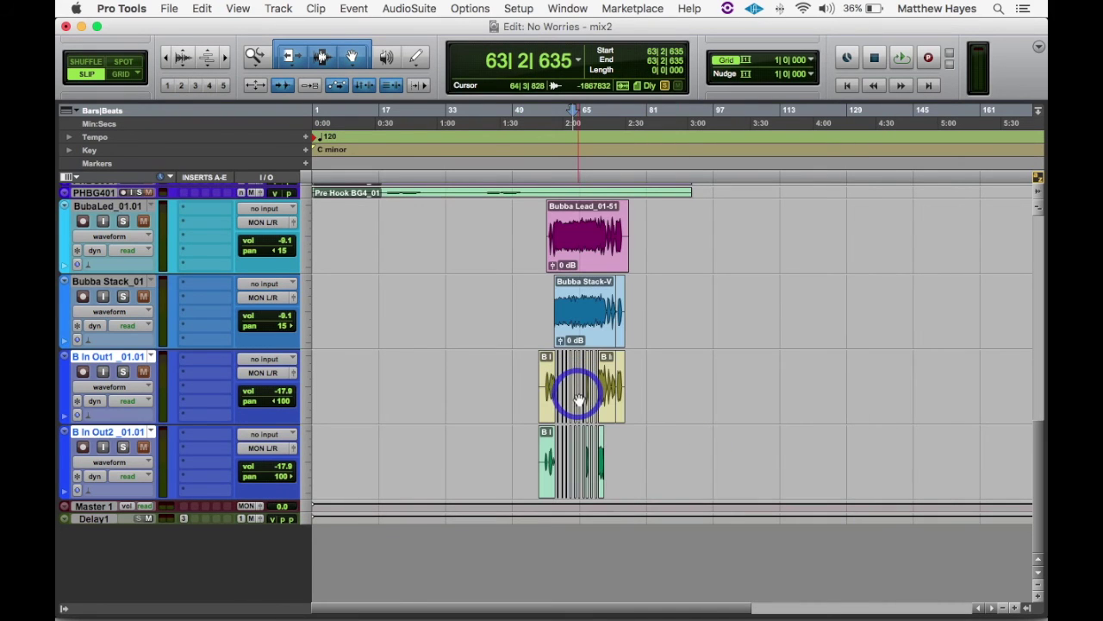
key("t")
key("t")
key("t")
key("super+bracketright")
key("super+bracketright")
key("super+bracketright")
key("super+bracketright")
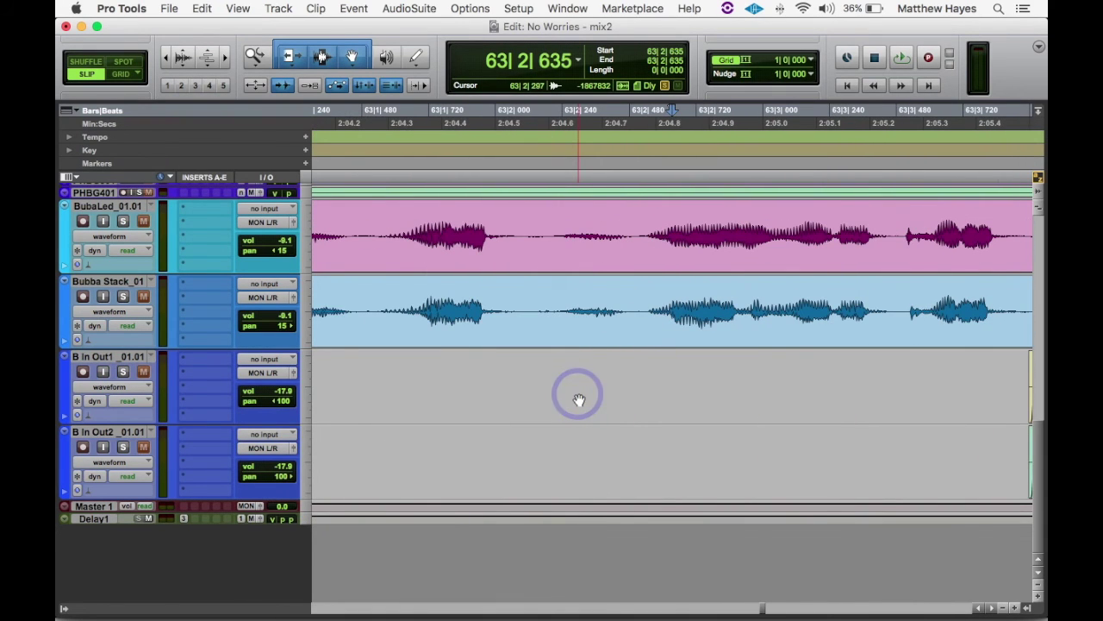
key("super+bracketleft")
key("super+bracketleft")
key("super+bracketleft")
key("super+bracketleft")
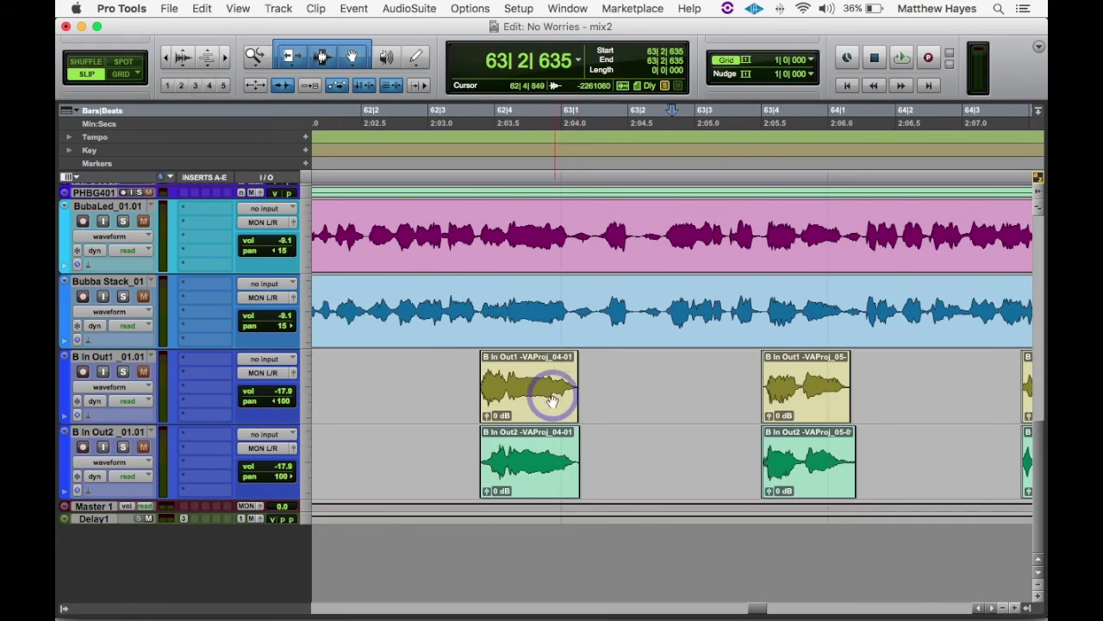
Examine the fades on the B In Out1 and B In Out2 clips of the phrase starting at 62|3|745.
left_click(547, 397)
key("super+bracketright")
key("super+bracketright")
key("super+bracketright")
key("super+bracketright")
key("super+bracketleft")
key("super+bracketleft")
key("super+bracketleft")
key("super+bracketleft")
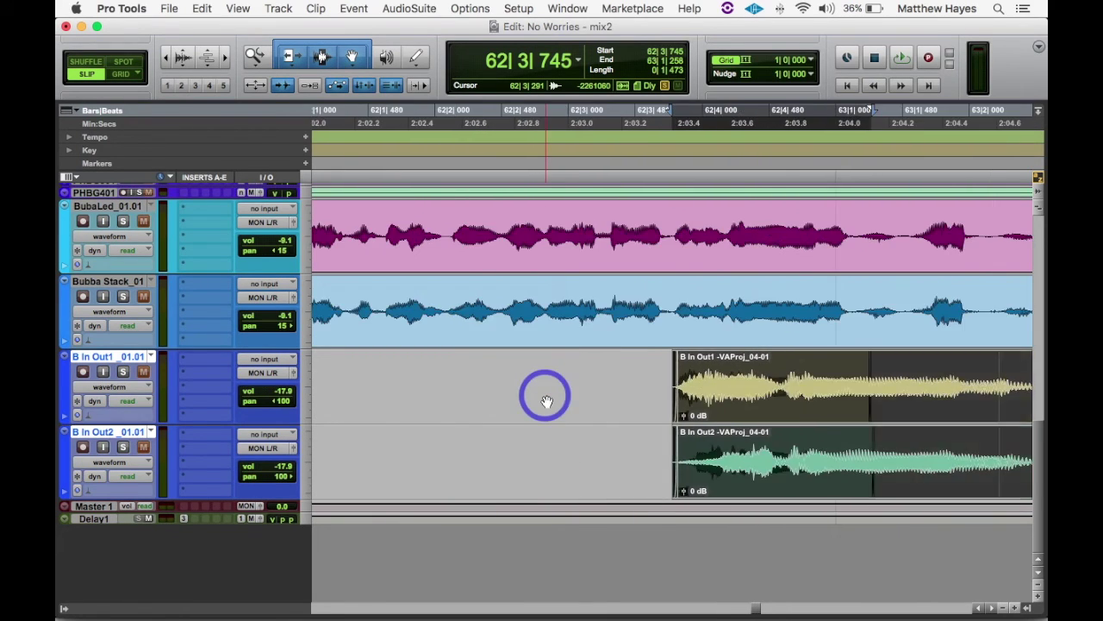
key("super+bracketleft")
key("super+bracketleft")
key("super+bracketleft")
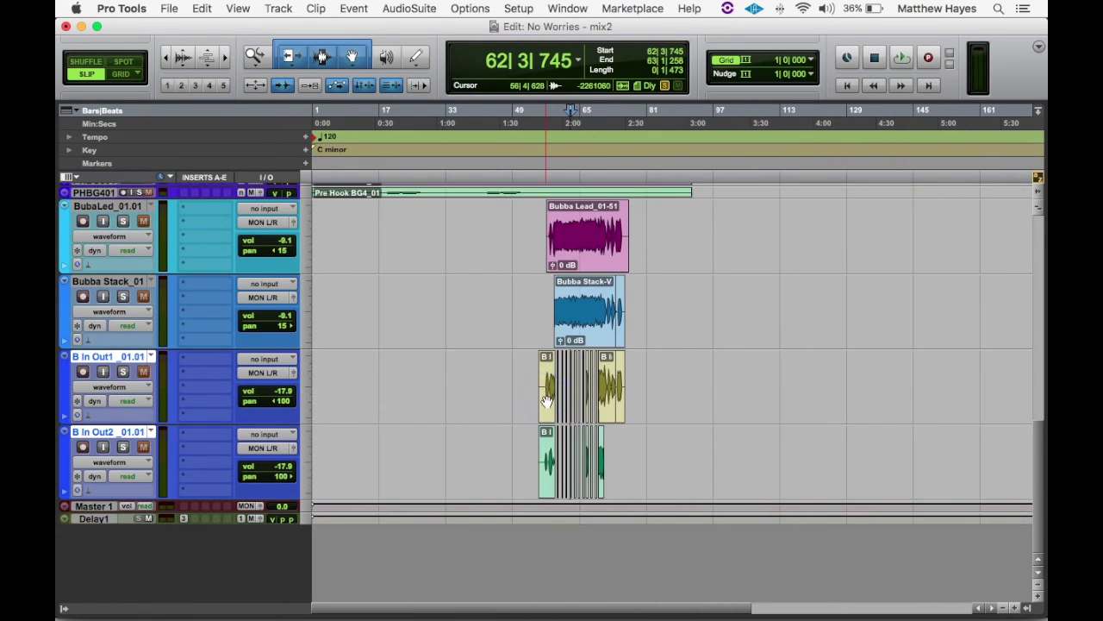
Examine the second-verse clips on V Lead, V In Out1 and V In Out2 around bars 34 to 43.
scroll(546, 400, "up", 10)
left_click(477, 372)
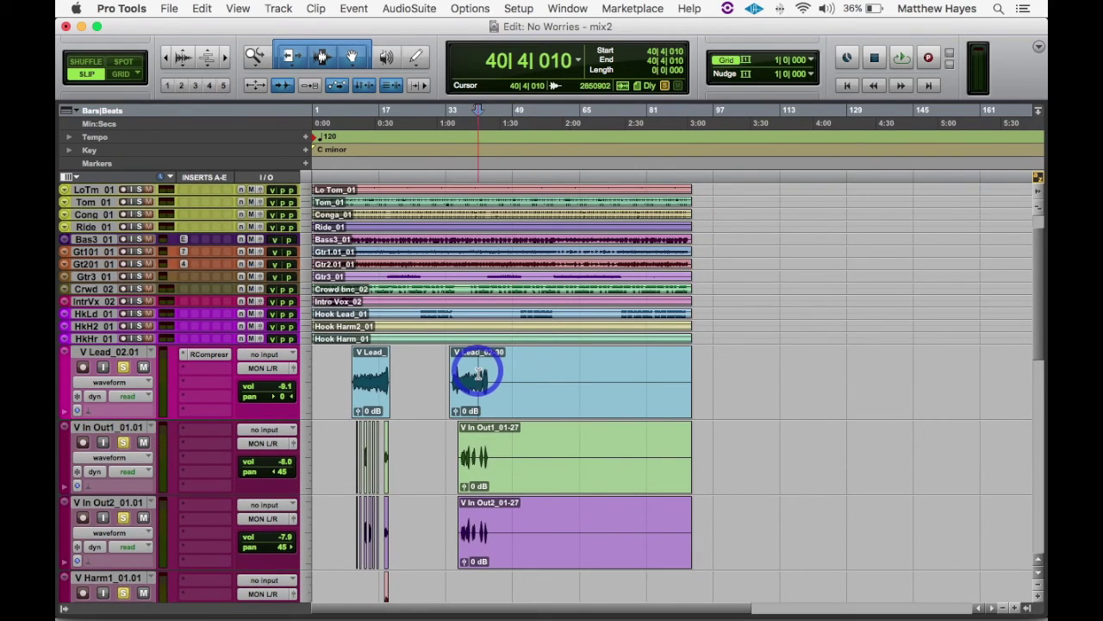
key("super+bracketright")
key("super+bracketright")
key("super+bracketright")
left_click(478, 373)
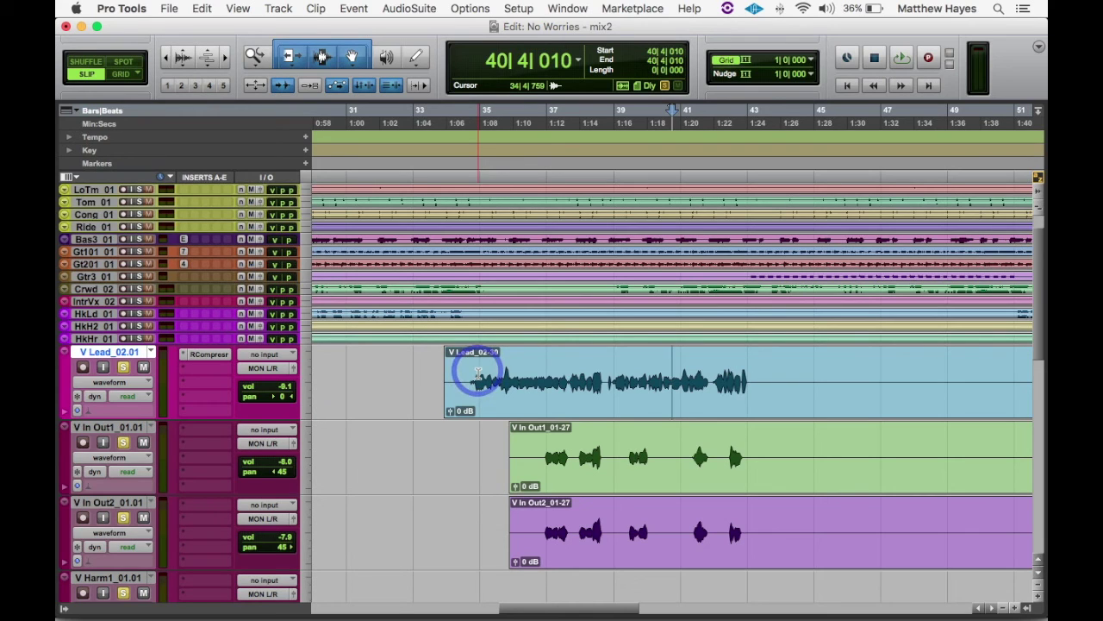
left_click(474, 374)
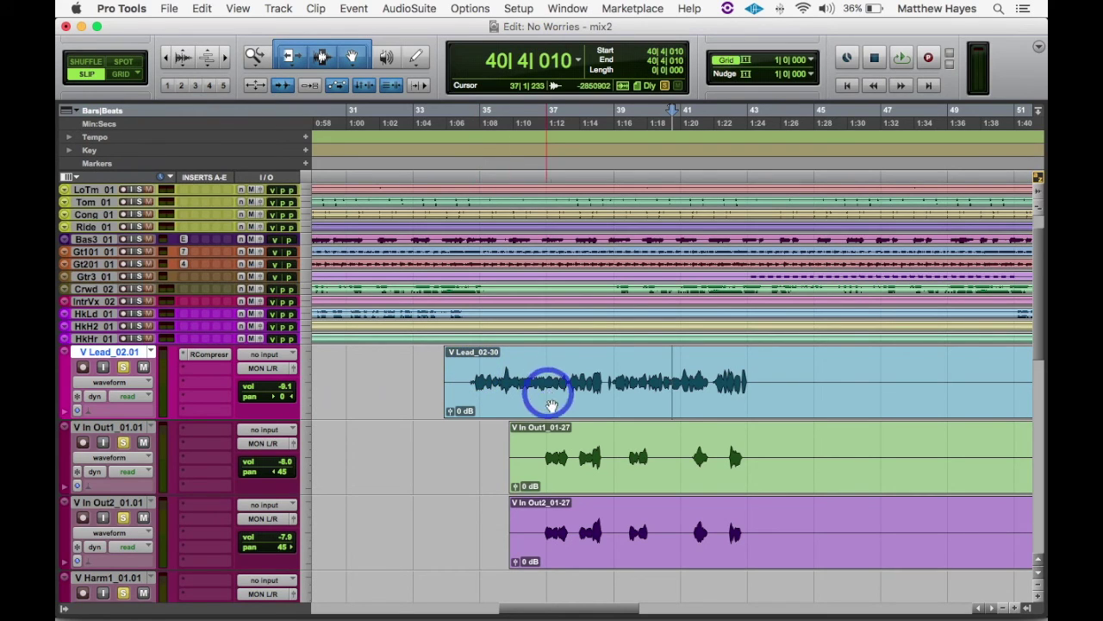
scroll(548, 446, "down", 1)
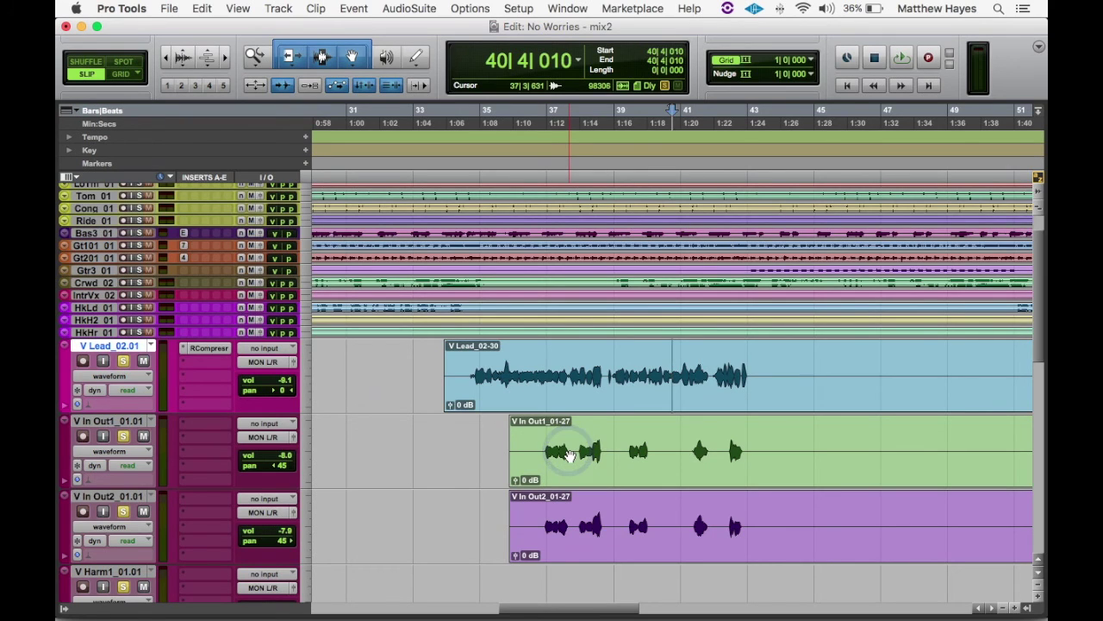
Switch from Pro Tools to Safari.
key("super+Tab")
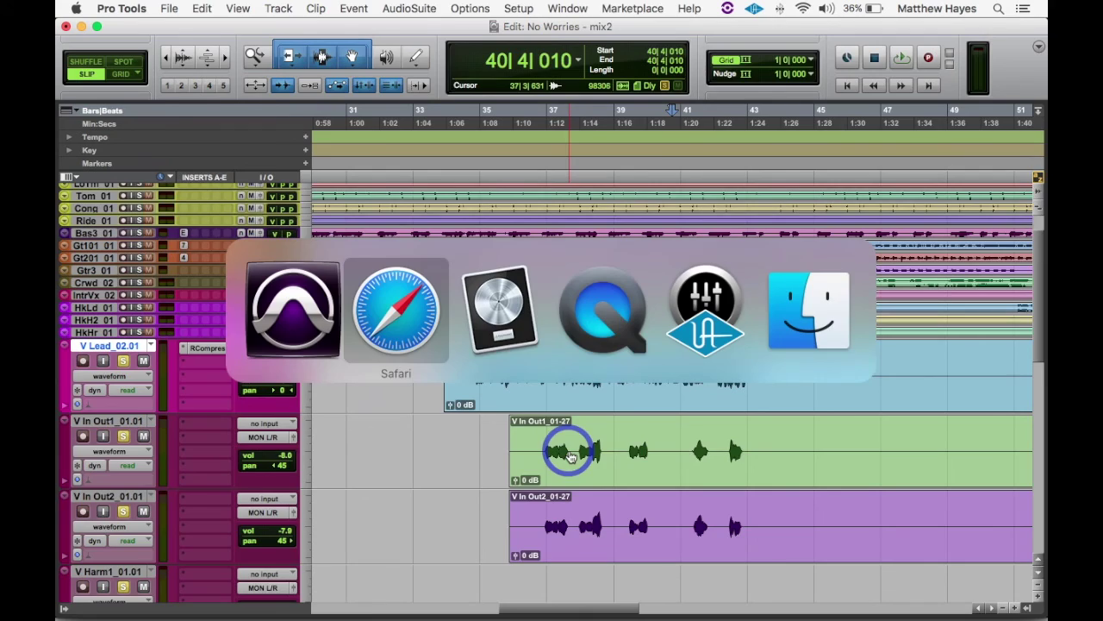